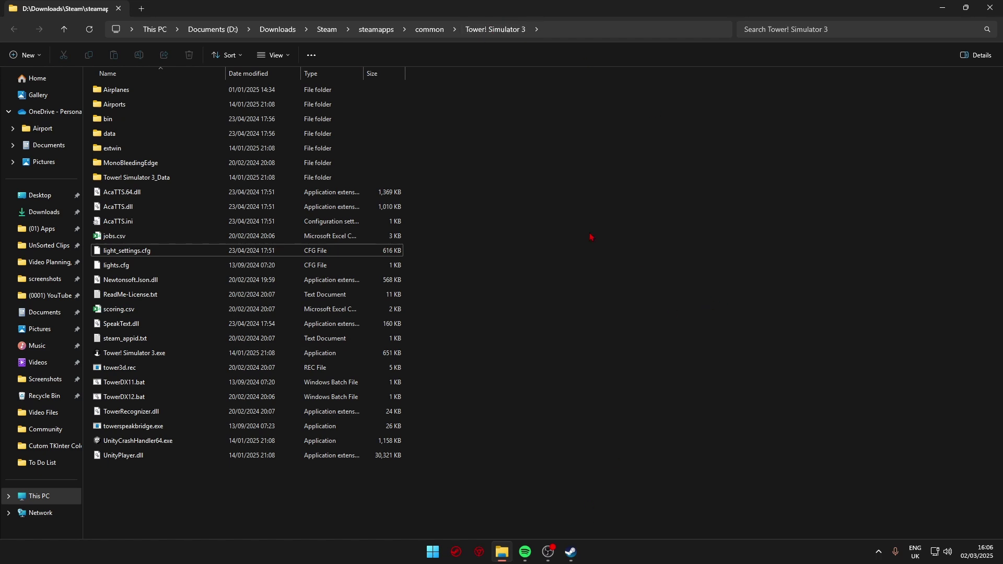
- Switch to Steam and open the local files folder of Tower! Simulator 3
{"action": "left_click", "coordinate": [570, 551]}
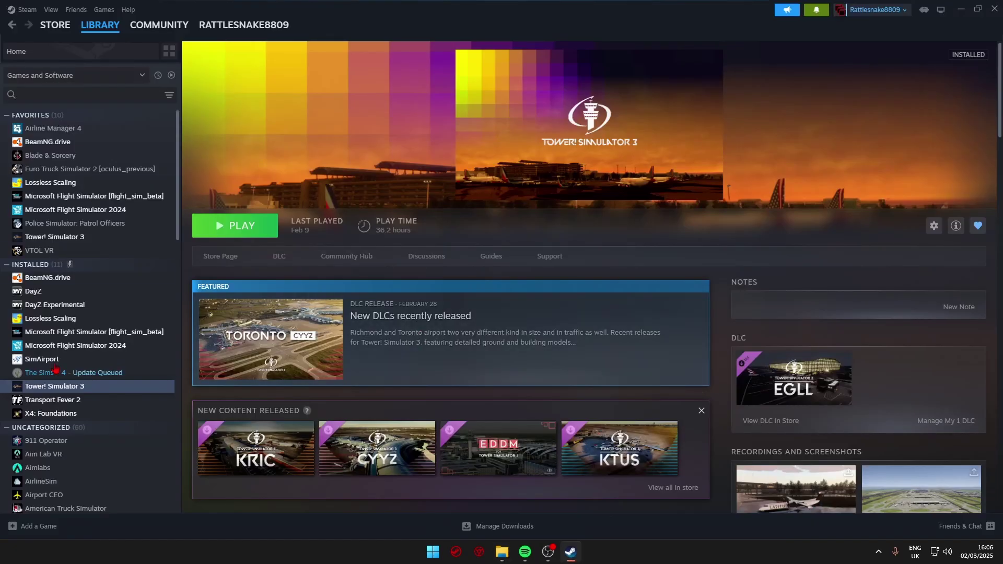
{"action": "left_click", "coordinate": [934, 225]}
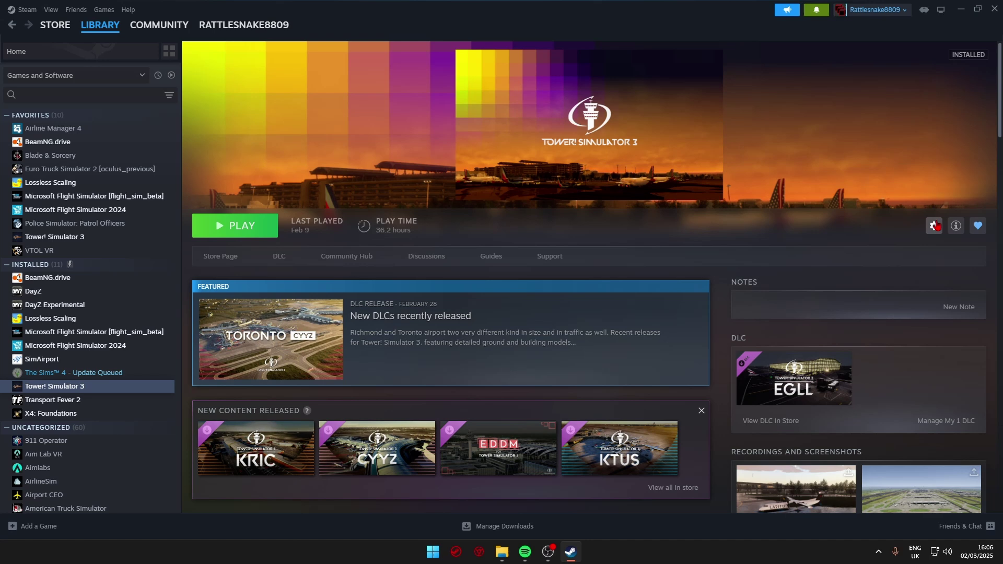
{"action": "mouse_move", "coordinate": [883, 299]}
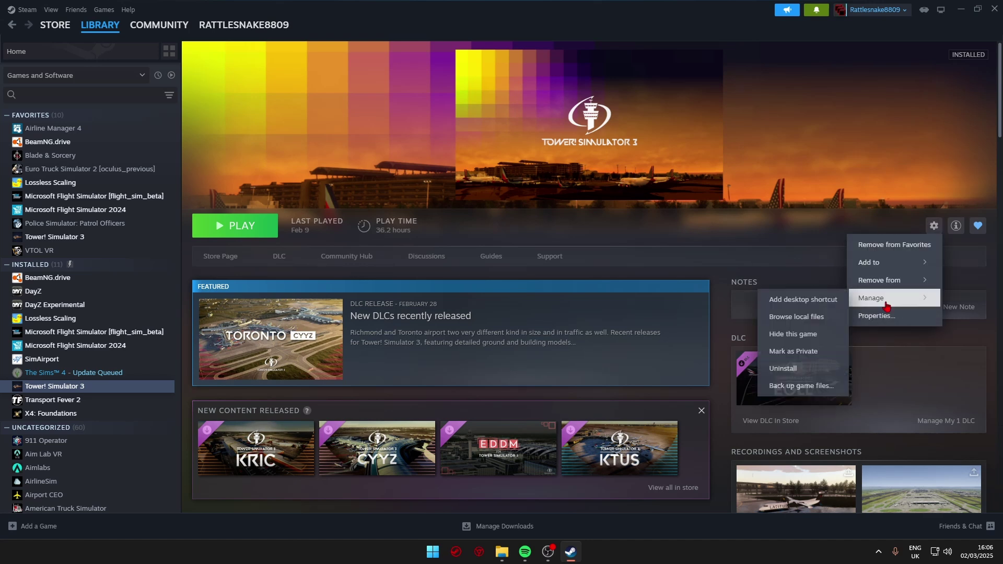
{"action": "left_click", "coordinate": [807, 325]}
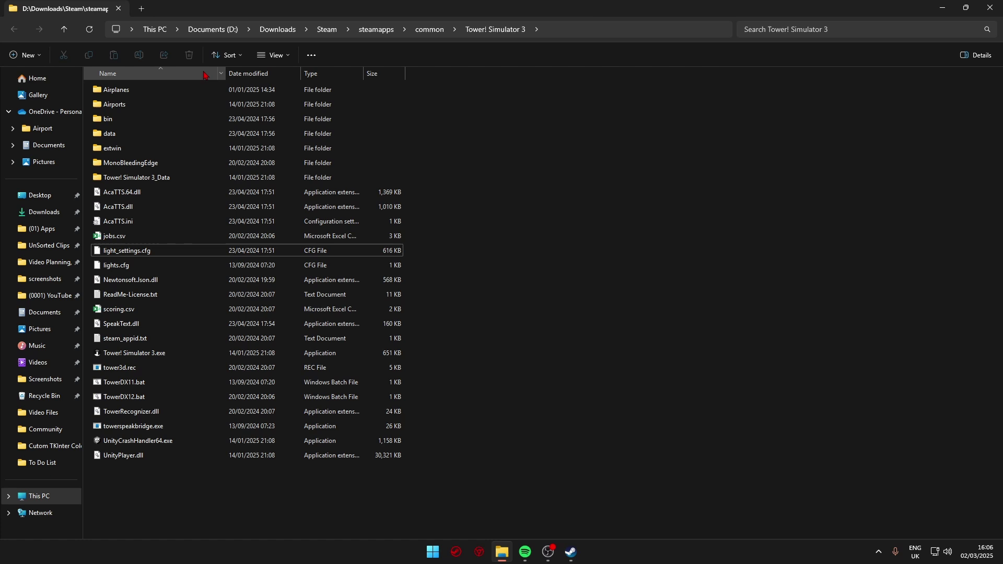
- Open the instruments folder of the EGLL airport inside the game's Airports folder
{"action": "double_click", "coordinate": [204, 103]}
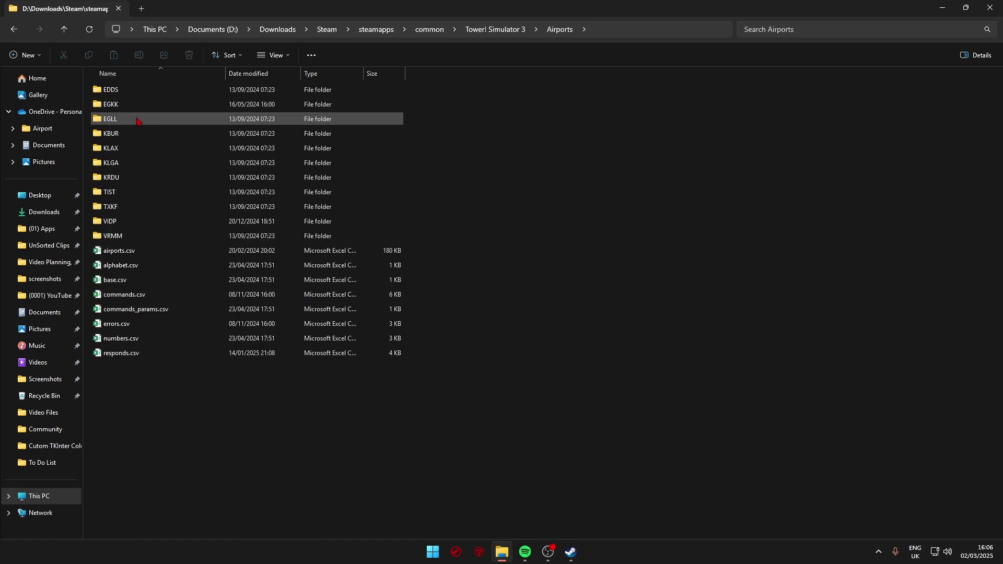
{"action": "double_click", "coordinate": [110, 119]}
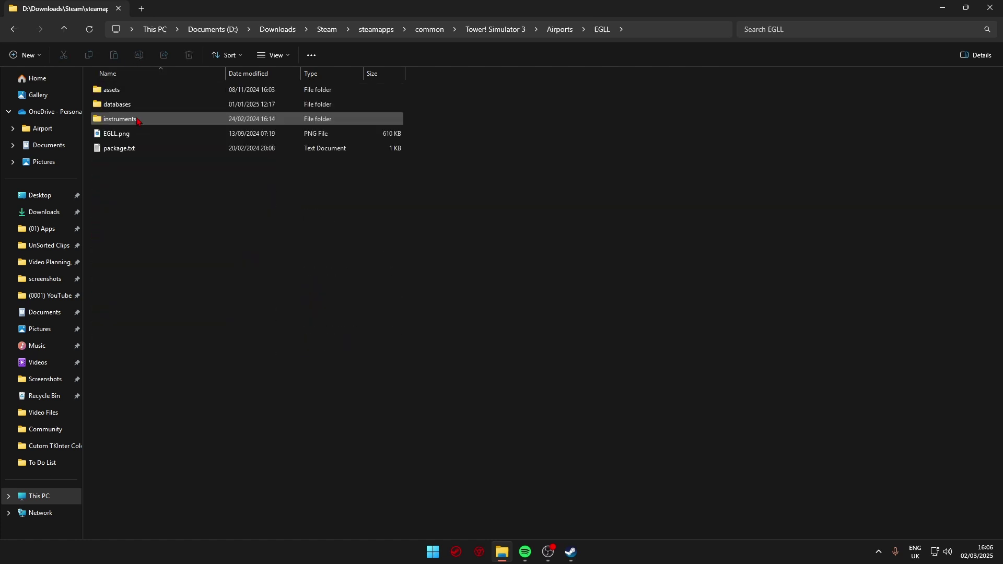
{"action": "double_click", "coordinate": [125, 119]}
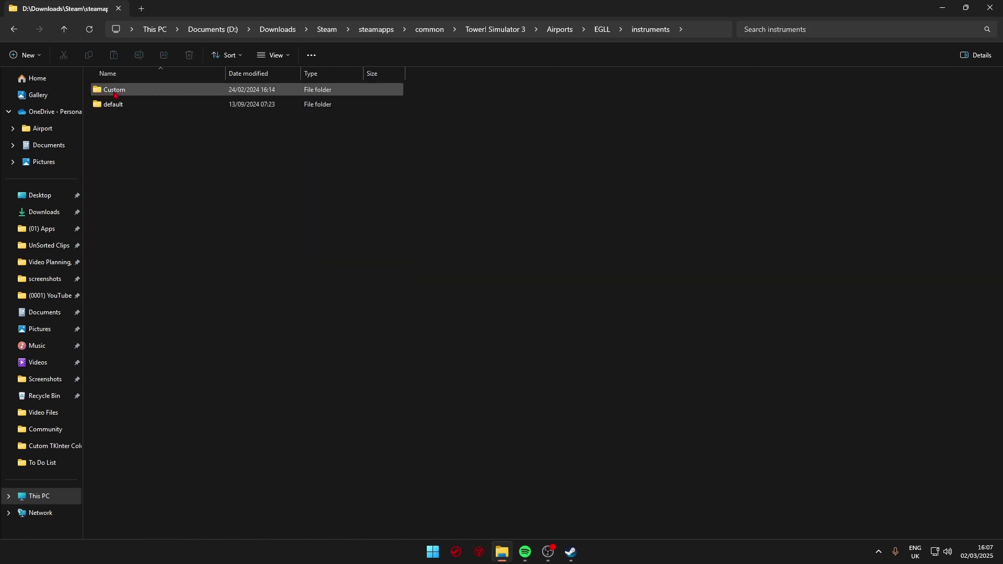
- Duplicate the default instruments folder and rename the copy as Tutorial
{"action": "left_click", "coordinate": [131, 104]}
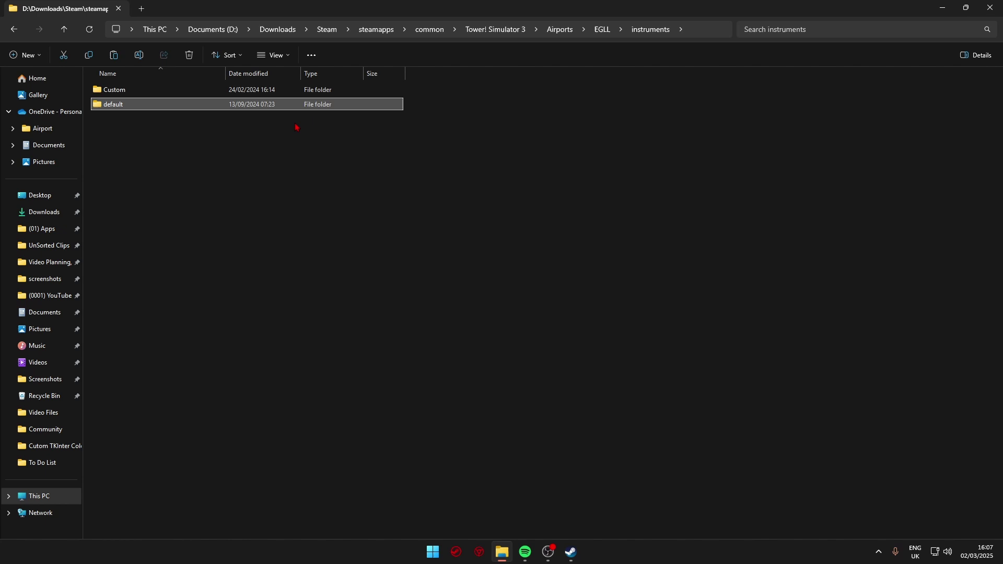
{"action": "key", "text": "ctrl+v"}
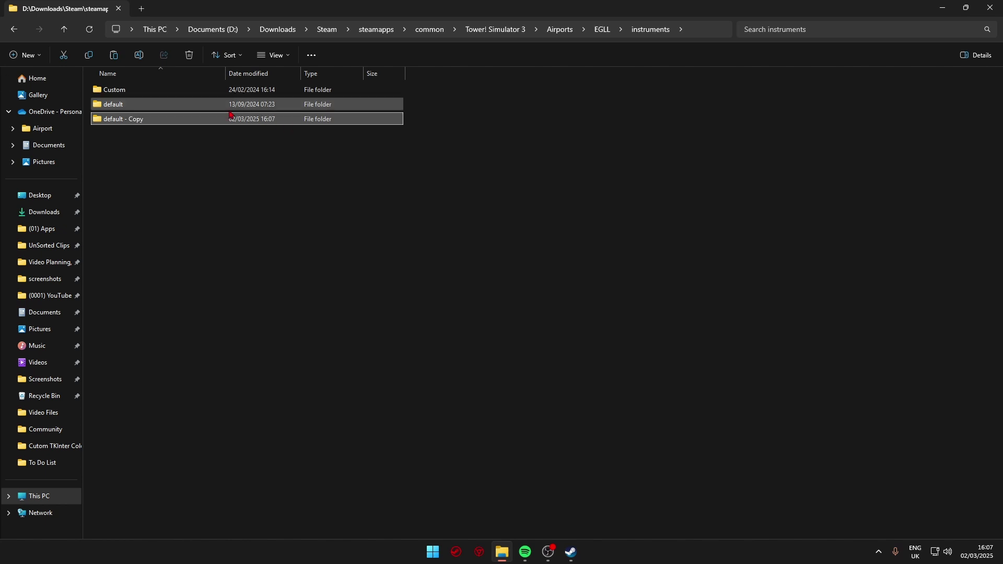
{"action": "key", "text": "F2"}
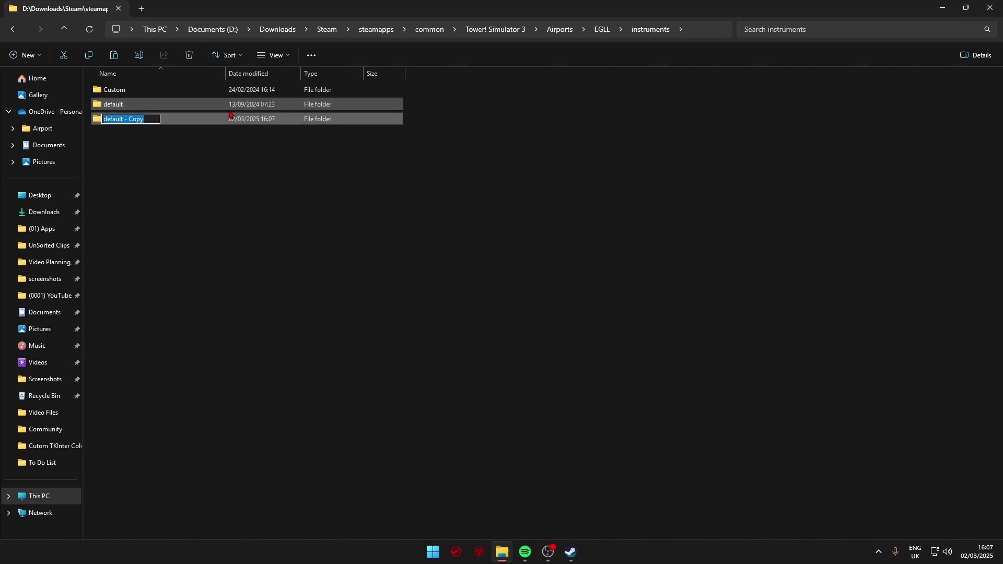
{"action": "type", "text": "Tutoria,ll"}
{"action": "key", "text": "Return"}
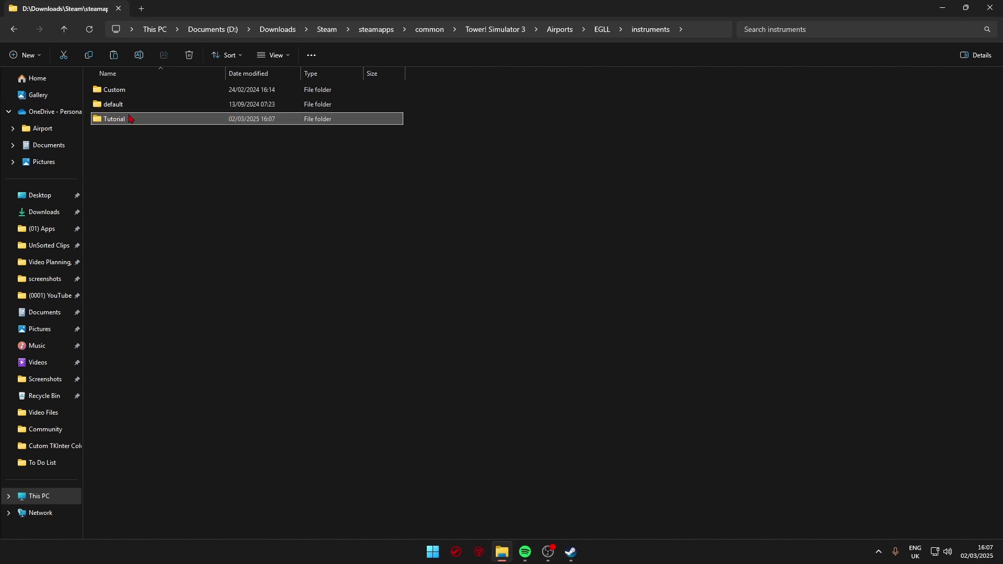
- Open the Tutorial folder and select adirslook.csv
{"action": "double_click", "coordinate": [113, 104]}
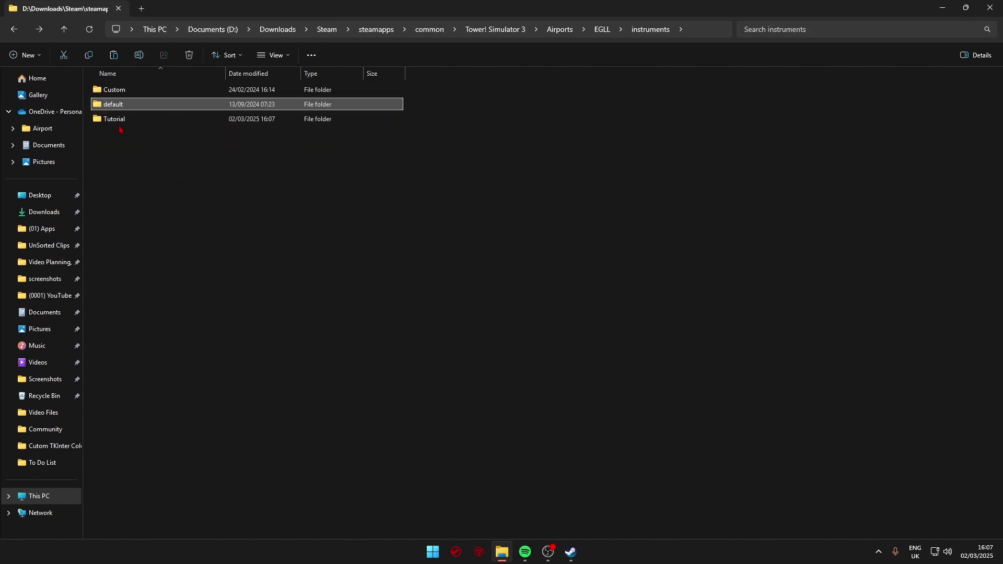
{"action": "double_click", "coordinate": [120, 119]}
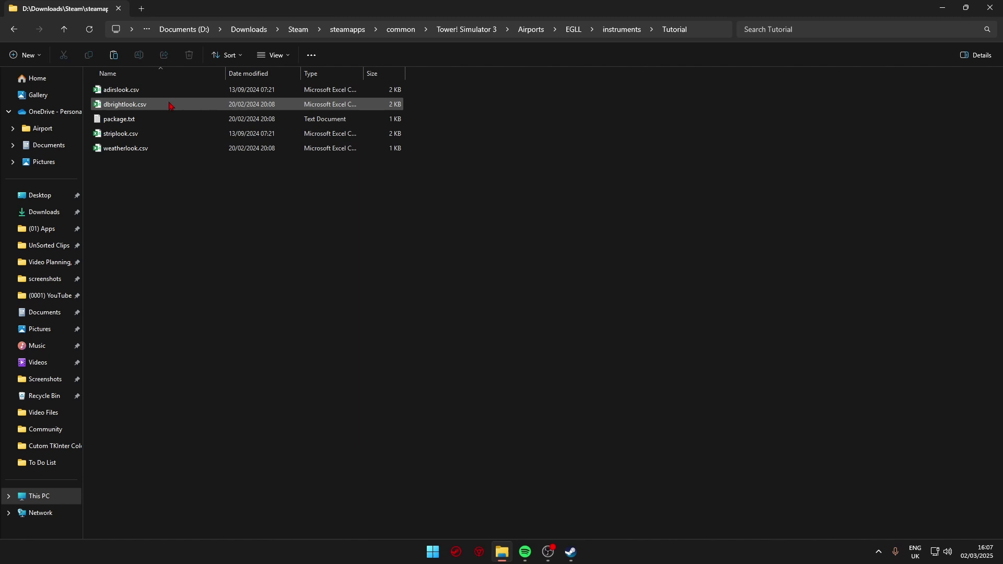
{"action": "left_click", "coordinate": [105, 95]}
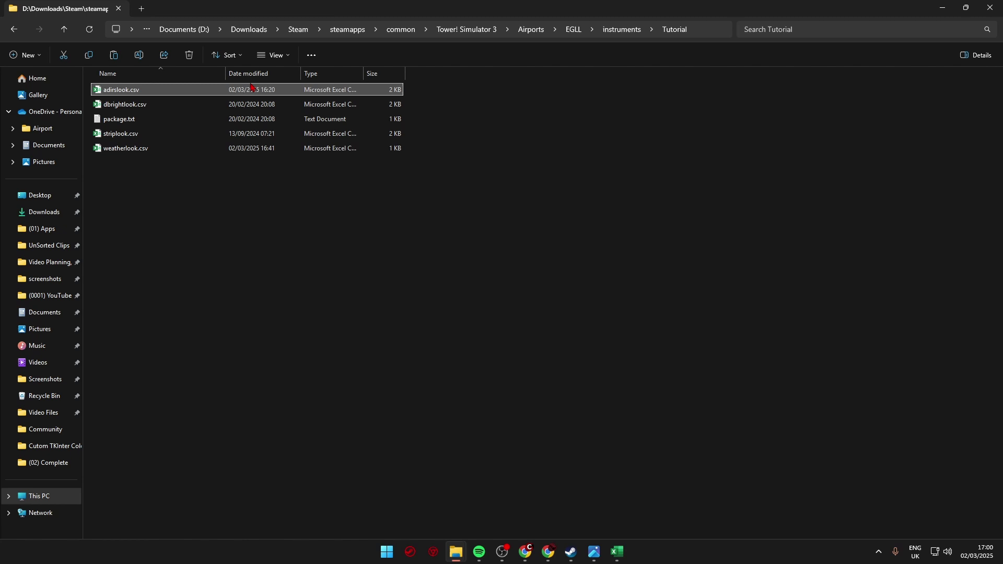
- Turn the display of file name extensions off and back on
{"action": "left_click", "coordinate": [273, 55]}
{"action": "mouse_move", "coordinate": [277, 250]}
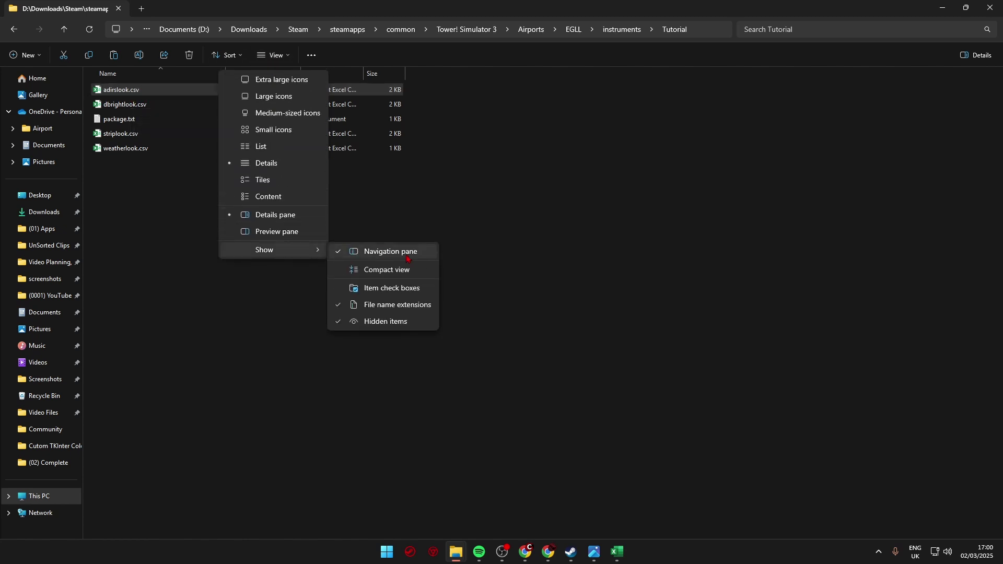
{"action": "left_click", "coordinate": [389, 305]}
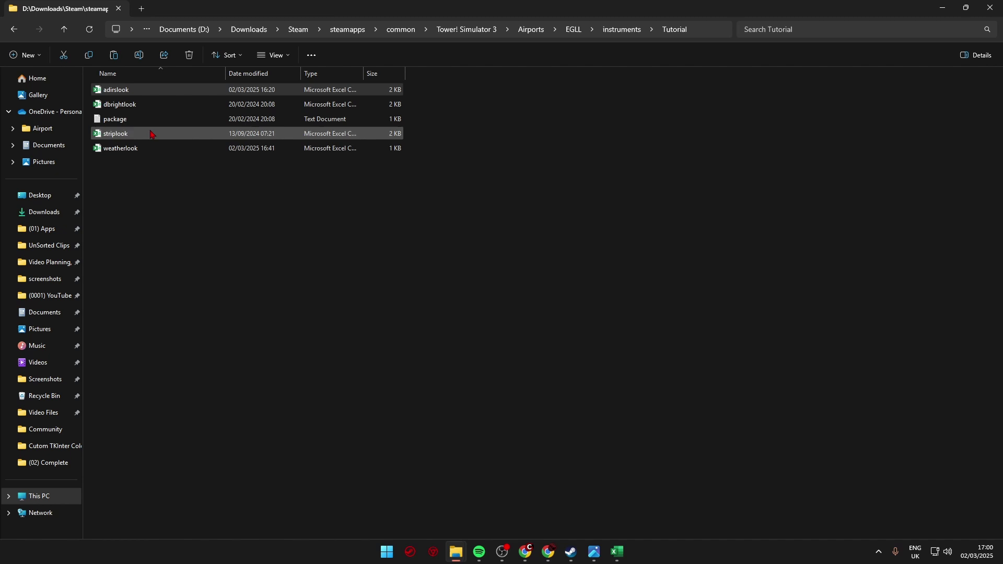
{"action": "left_click", "coordinate": [275, 55]}
{"action": "mouse_move", "coordinate": [308, 251]}
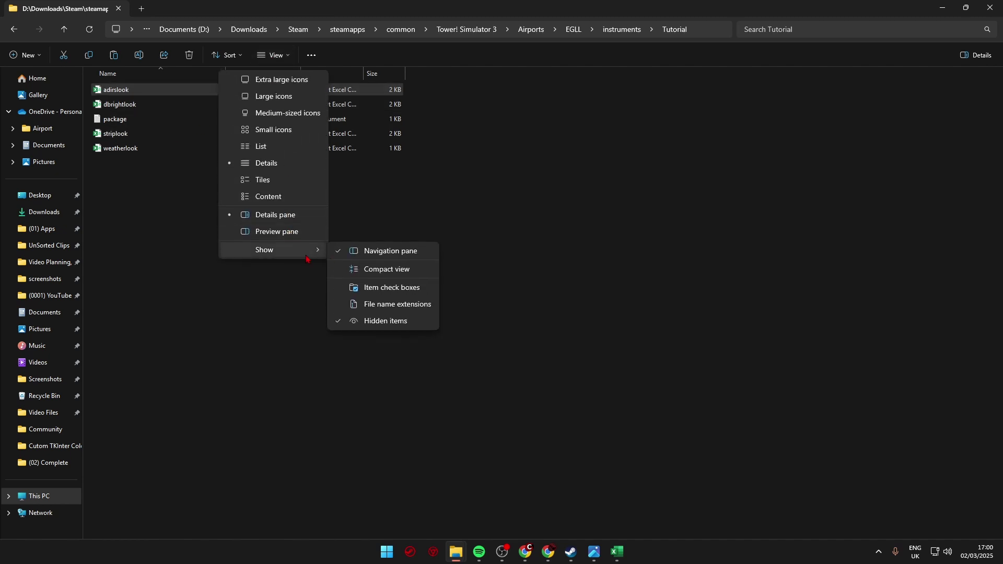
{"action": "left_click", "coordinate": [387, 306]}
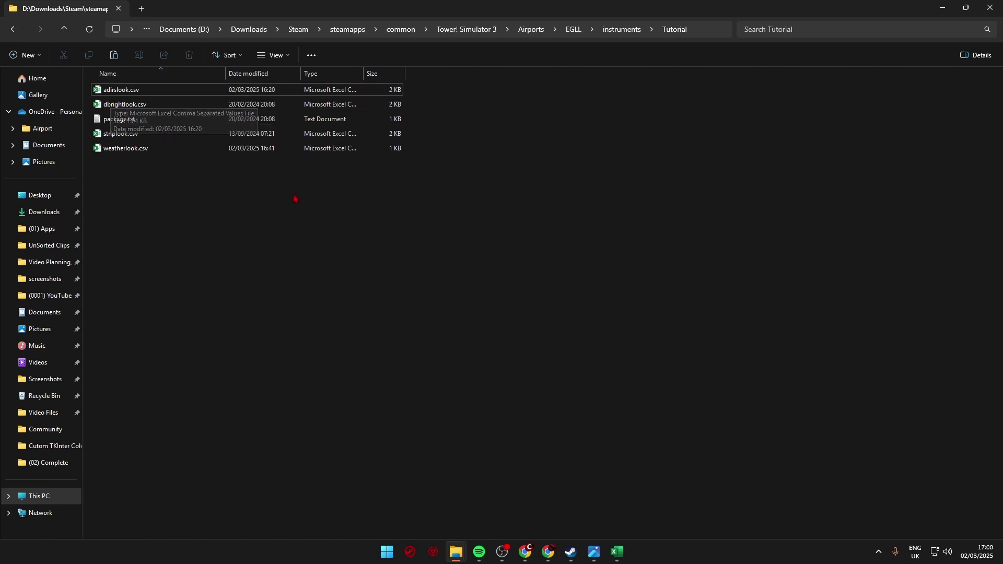
- Switch to adirslook.csv in Excel and widen columns A and B to fit their contents
{"action": "mouse_move", "coordinate": [618, 550]}
{"action": "left_click", "coordinate": [585, 499]}
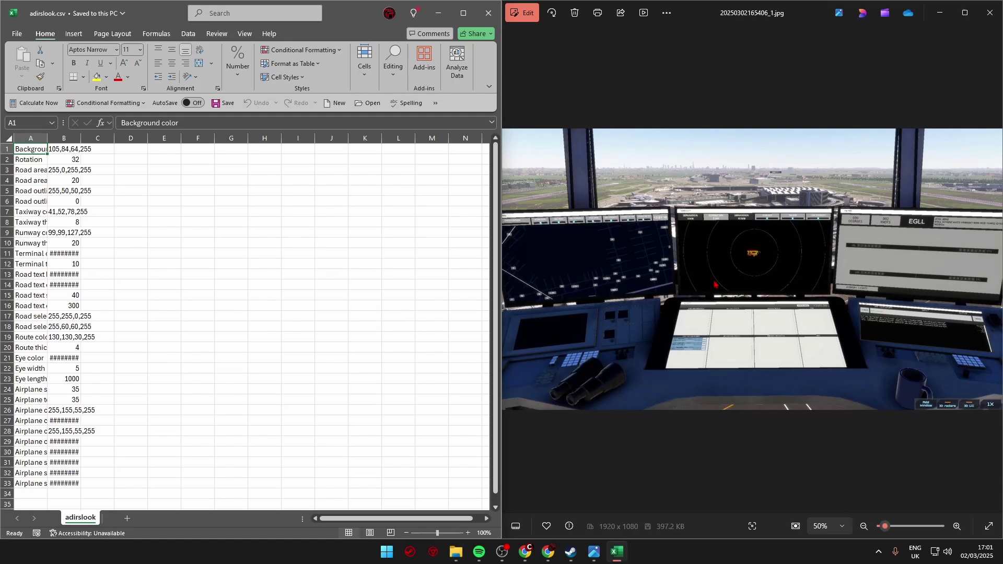
{"action": "double_click", "coordinate": [47, 137]}
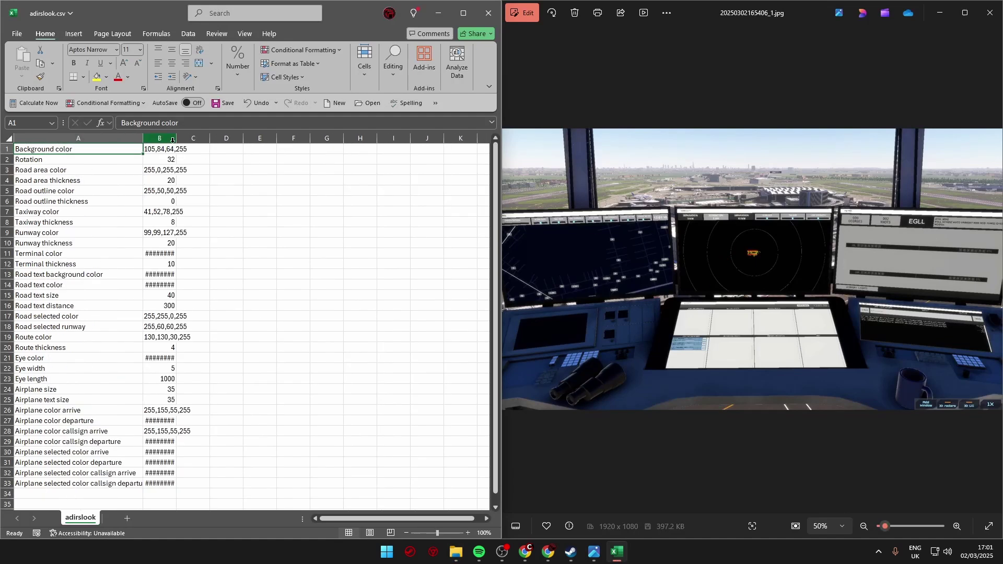
{"action": "left_click_drag", "start_coordinate": [177, 138], "coordinate": [298, 140]}
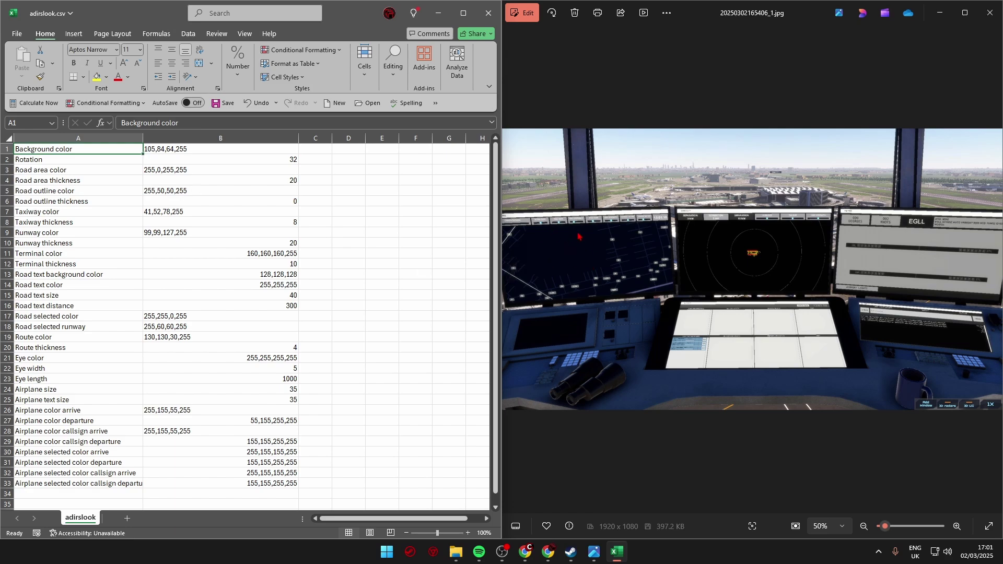
- Examine the ground radar display in the tower screenshot and open the Background color value in B1 for editing
{"action": "scroll", "coordinate": [567, 251], "scroll_direction": "up", "scroll_amount": 5}
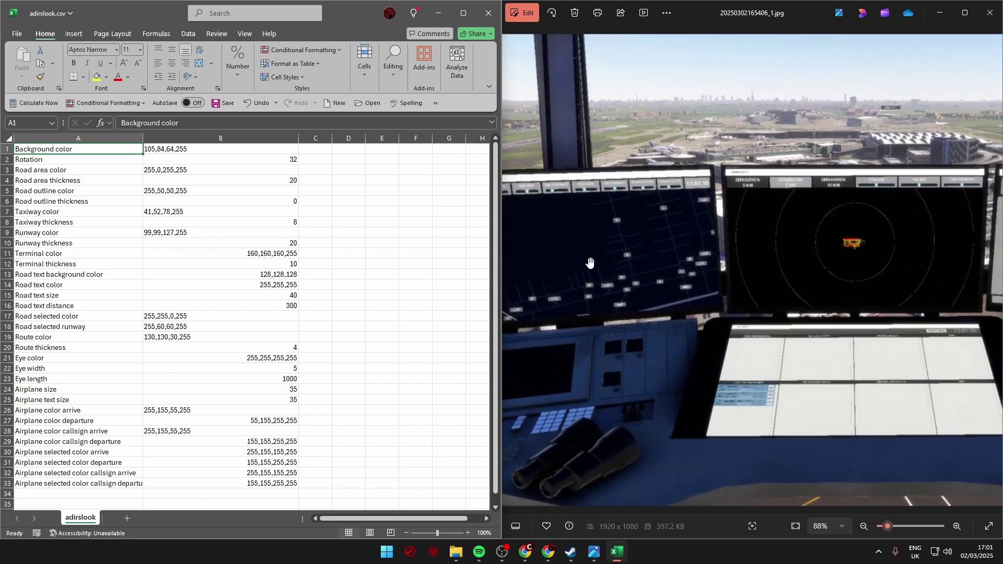
{"action": "left_click", "coordinate": [604, 274]}
{"action": "scroll", "coordinate": [679, 296], "scroll_direction": "down", "scroll_amount": 5}
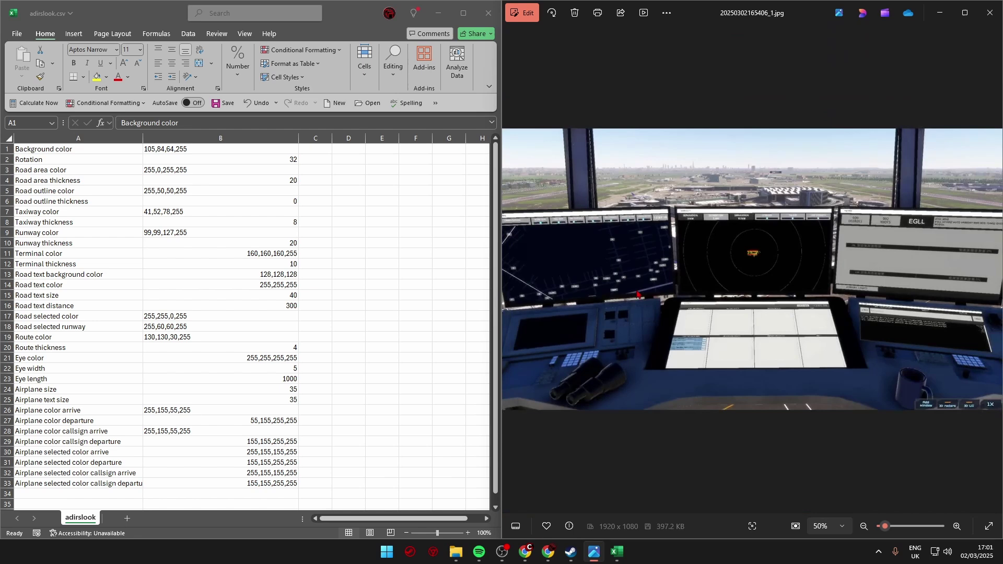
{"action": "left_click", "coordinate": [158, 149]}
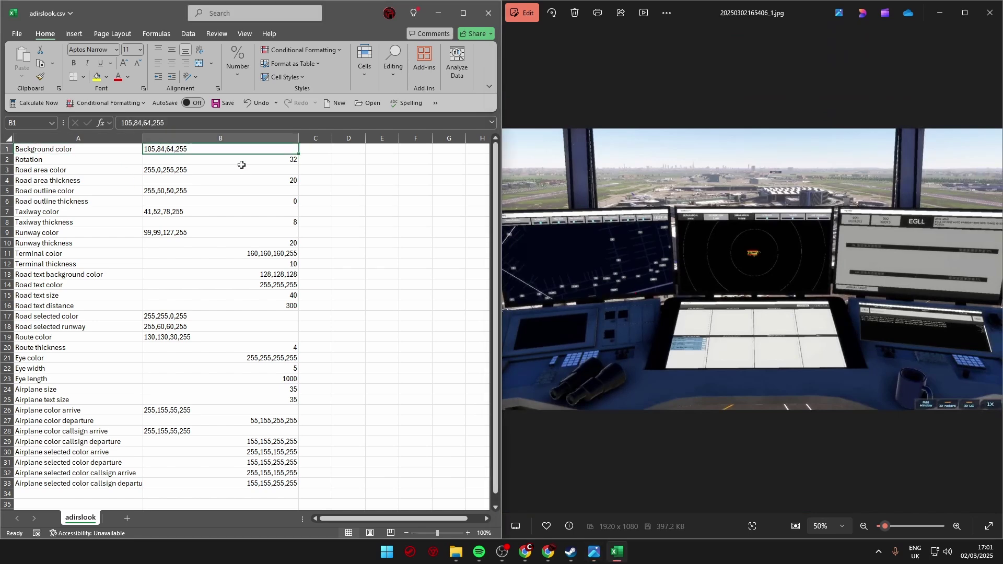
{"action": "left_click_drag", "start_coordinate": [184, 123], "coordinate": [131, 133]}
{"action": "left_click", "coordinate": [137, 124]}
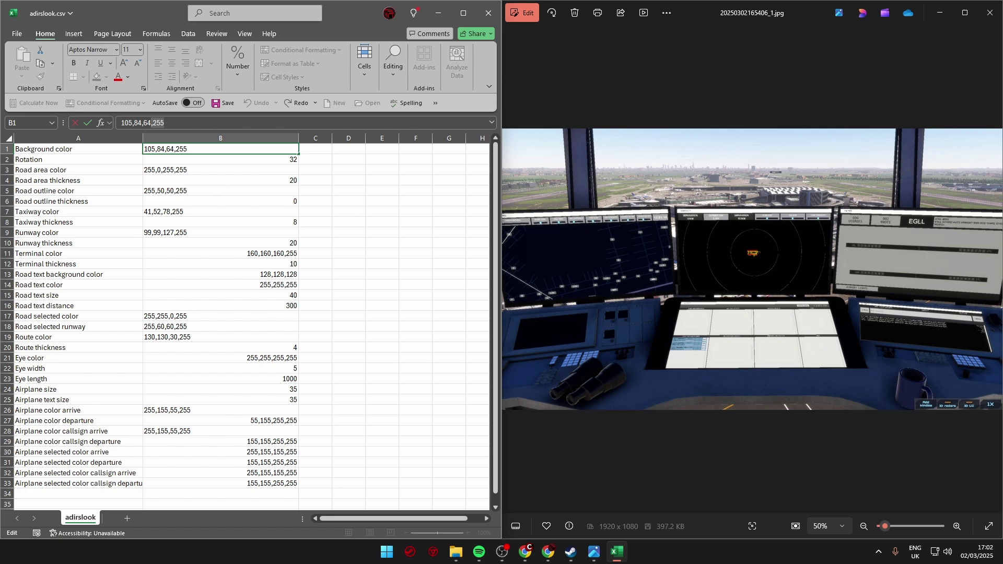
- Switch to the Google colour picker in Chrome, pick a muted purple, and copy its RGB value 122, 66, 122
{"action": "key", "text": "alt+Tab"}
{"action": "left_click_drag", "start_coordinate": [536, 79], "coordinate": [469, 79]}
{"action": "mouse_move", "coordinate": [631, 209]}
{"action": "left_mouse_down"}
{"action": "mouse_move", "coordinate": [676, 242]}
{"action": "mouse_move", "coordinate": [618, 205]}
{"action": "left_mouse_up"}
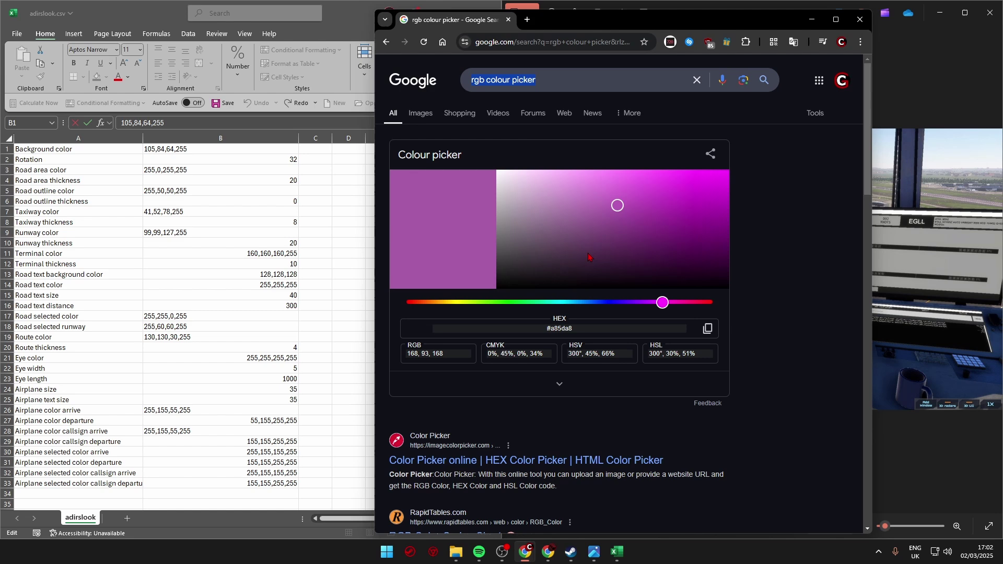
{"action": "left_click_drag", "start_coordinate": [464, 356], "coordinate": [393, 354]}
{"action": "key", "text": "super+Down"}
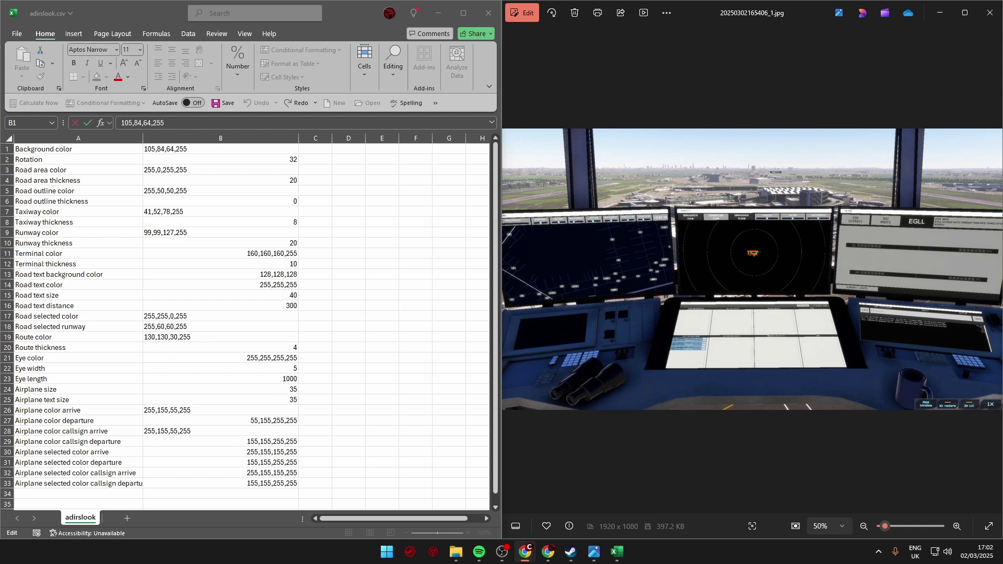
{"action": "key", "text": "alt+Tab"}
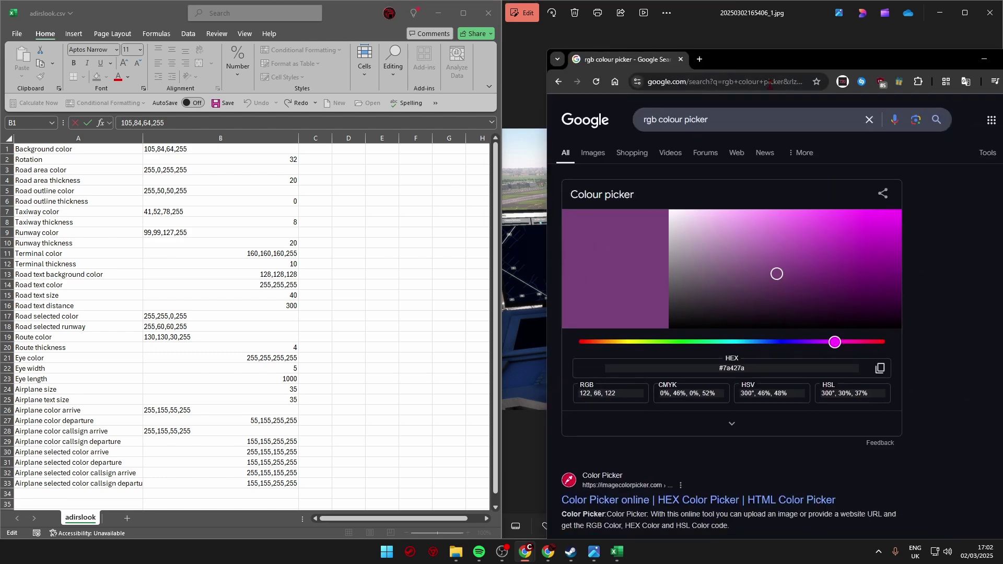
{"action": "key", "text": "super+Down"}
{"action": "left_click_drag", "start_coordinate": [544, 420], "coordinate": [465, 424]}
{"action": "key", "text": "ctrl+c"}
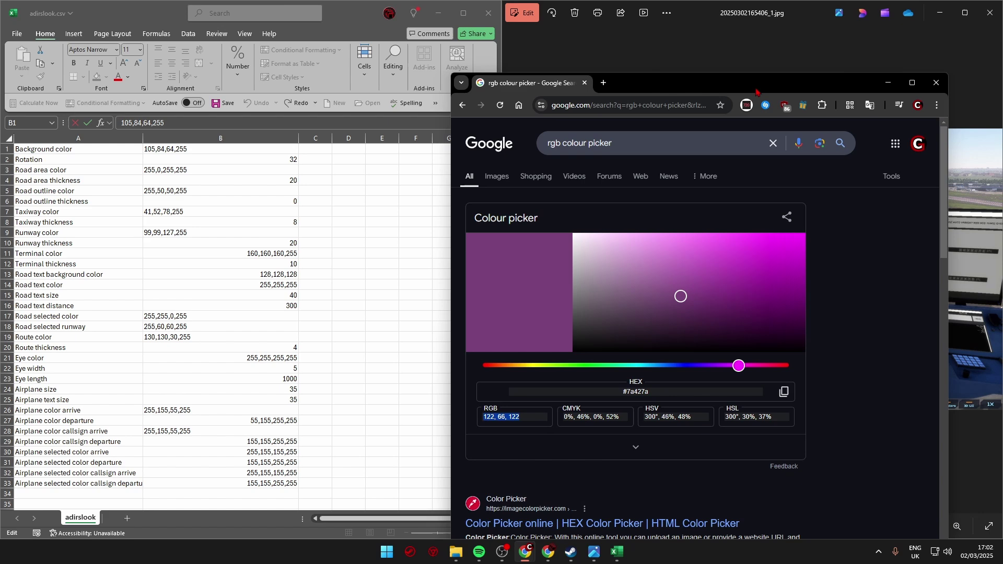
- Set the Background color in B1 of adirslook.csv to 122,66,122,255
{"action": "key", "text": "super+Down"}
{"action": "left_click", "coordinate": [174, 150]}
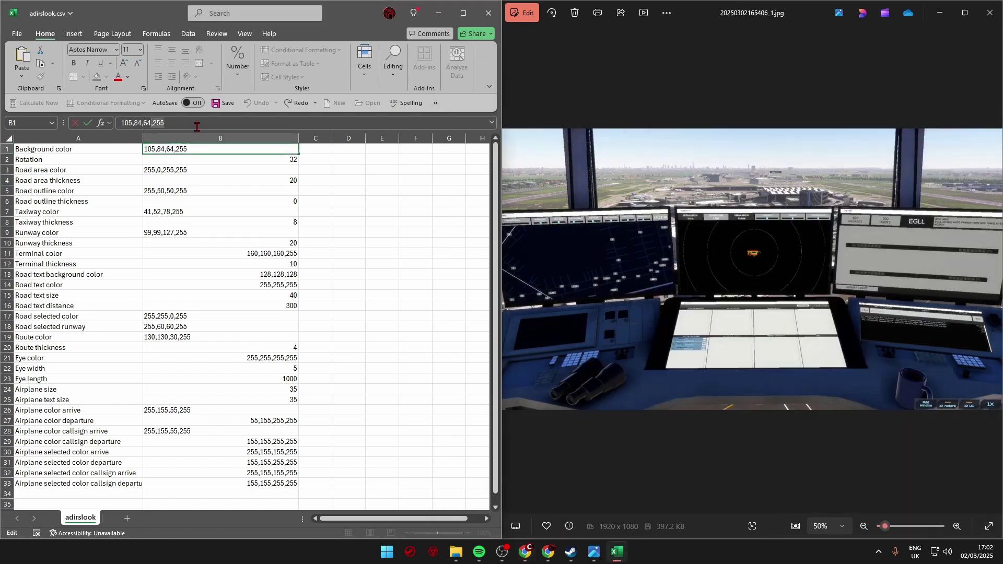
{"action": "left_click_drag", "start_coordinate": [196, 127], "coordinate": [124, 122]}
{"action": "key", "text": "ctrl+v"}
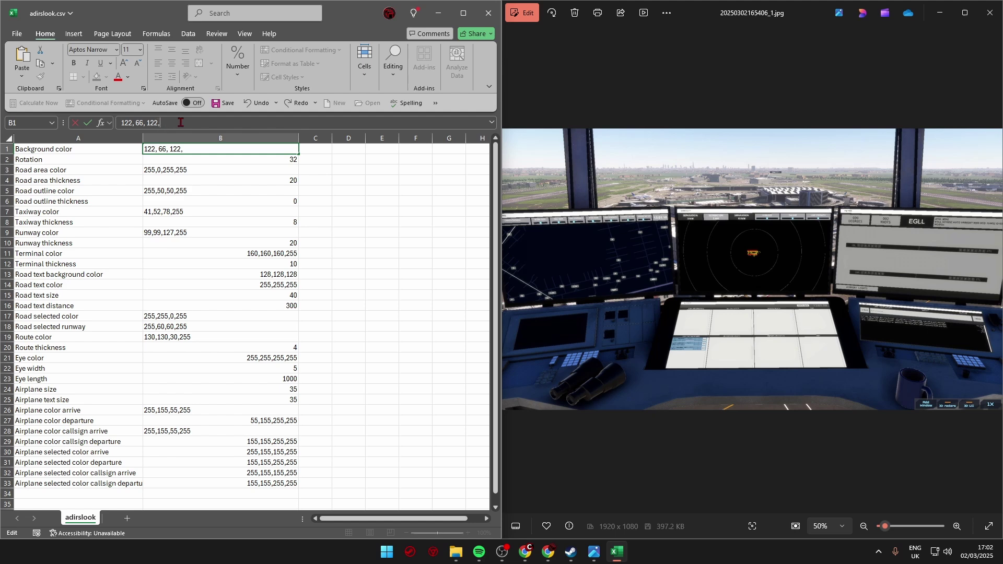
{"action": "type", "text": ",255"}
{"action": "key", "text": "BackSpace"}
{"action": "key", "text": "BackSpace"}
{"action": "left_click", "coordinate": [240, 199]}
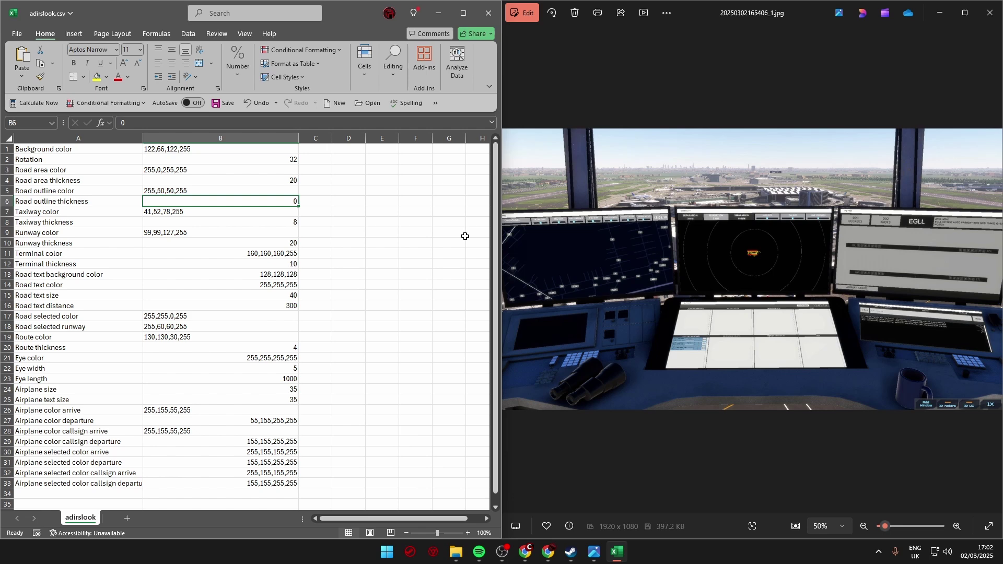
- Set the Road area thickness in B4 of adirslook.csv to 0
{"action": "left_click", "coordinate": [255, 158]}
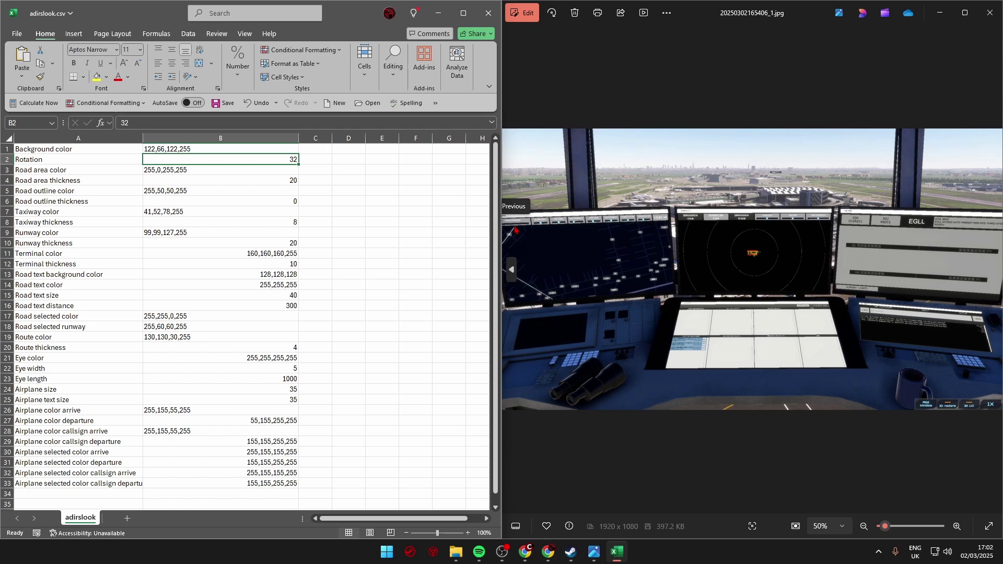
{"action": "key", "text": "Down"}
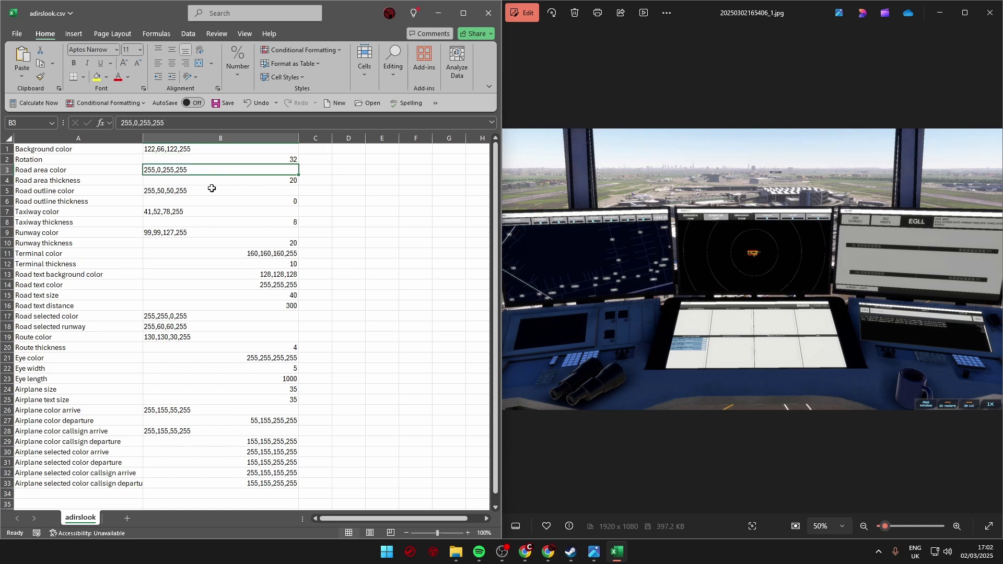
{"action": "left_click", "coordinate": [182, 182]}
{"action": "type", "text": "0"}
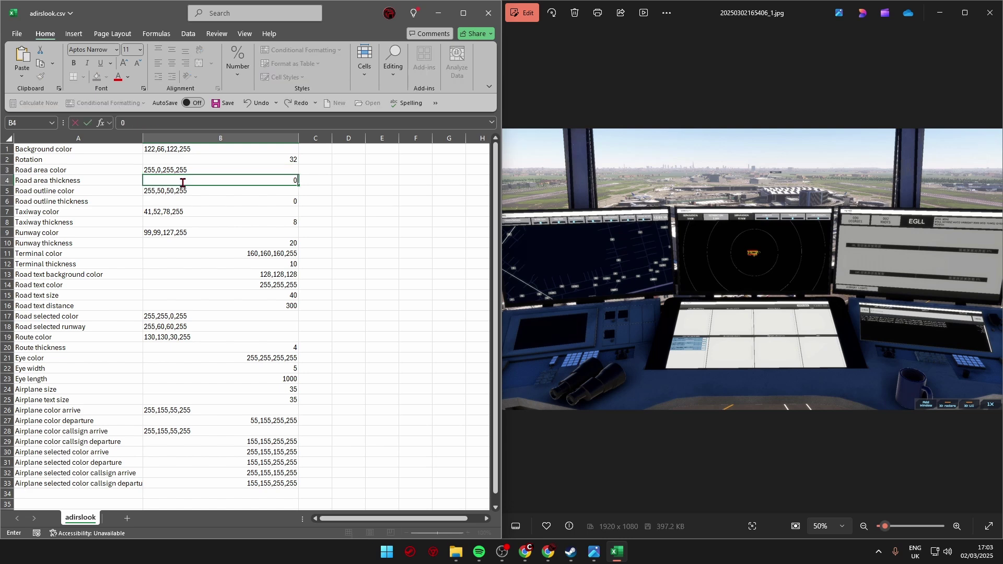
{"action": "key", "text": "Return"}
{"action": "key", "text": "Up"}
{"action": "key", "text": "Up"}
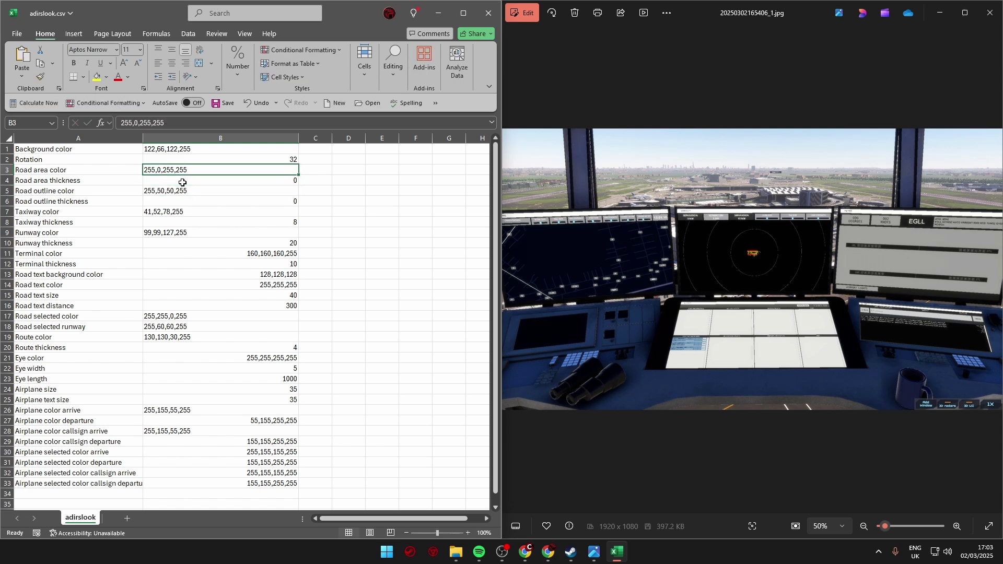
{"action": "left_click", "coordinate": [182, 182]}
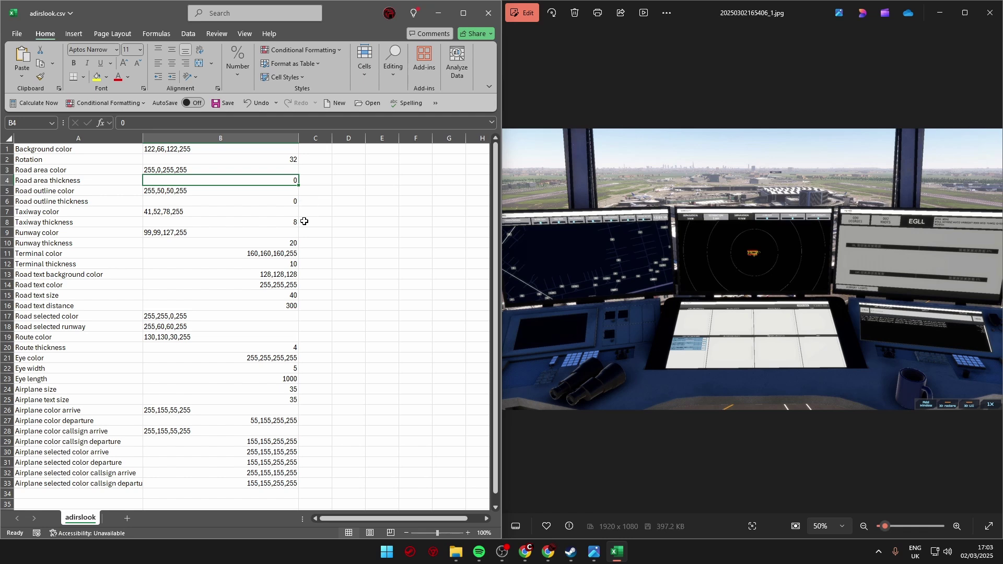
- Compare the Taxiway color and Taxiway thickness values with the taxiway lines on the screenshot's ground radar display
{"action": "left_click", "coordinate": [186, 214]}
{"action": "scroll", "coordinate": [649, 296], "scroll_direction": "up", "scroll_amount": 3}
{"action": "scroll", "coordinate": [649, 296], "scroll_direction": "up", "scroll_amount": 10}
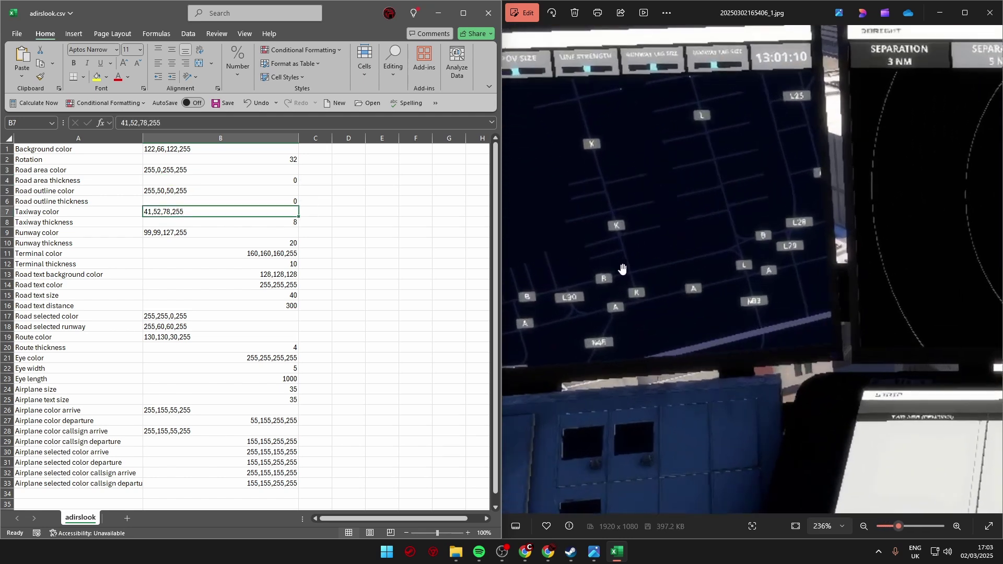
{"action": "left_click", "coordinate": [593, 197]}
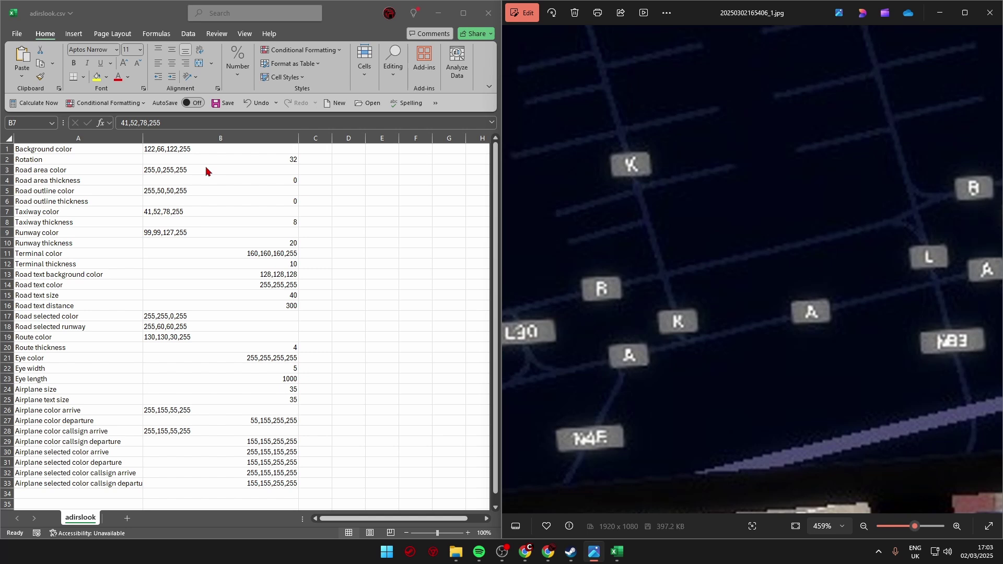
{"action": "left_click", "coordinate": [208, 218]}
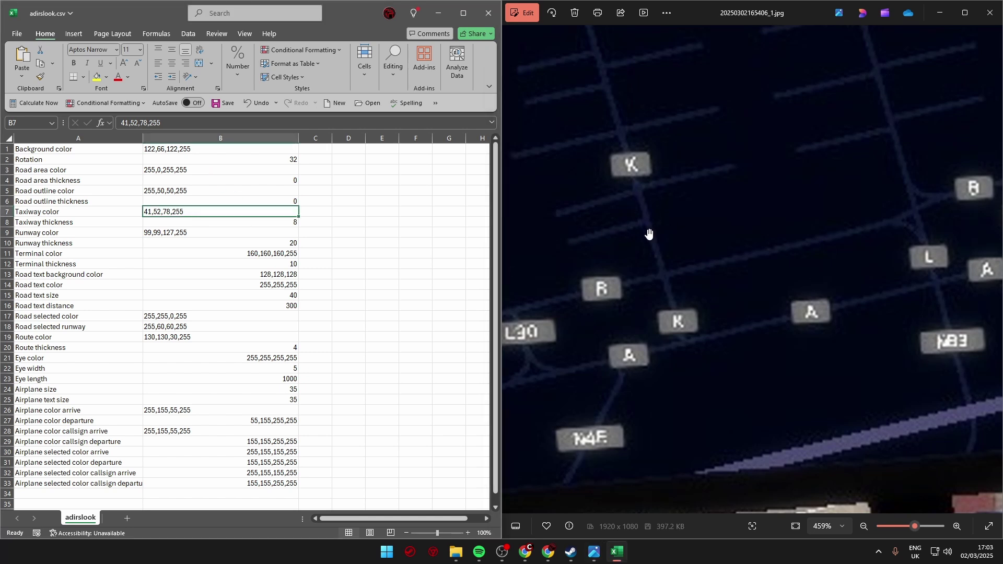
{"action": "left_click", "coordinate": [226, 223]}
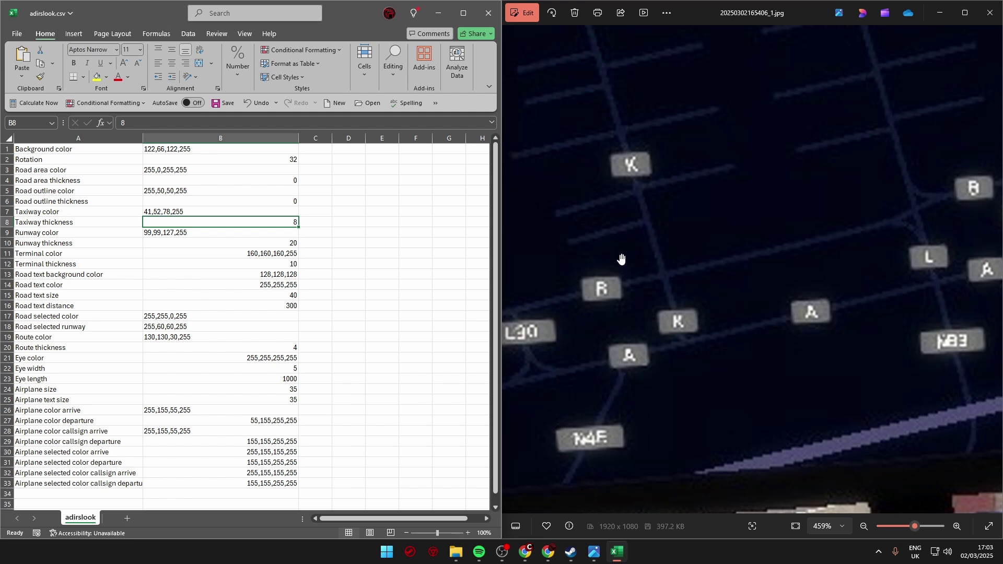
- Review the Runway color and Runway thickness values against the runway line on the radar display in the screenshot
{"action": "left_click", "coordinate": [214, 243]}
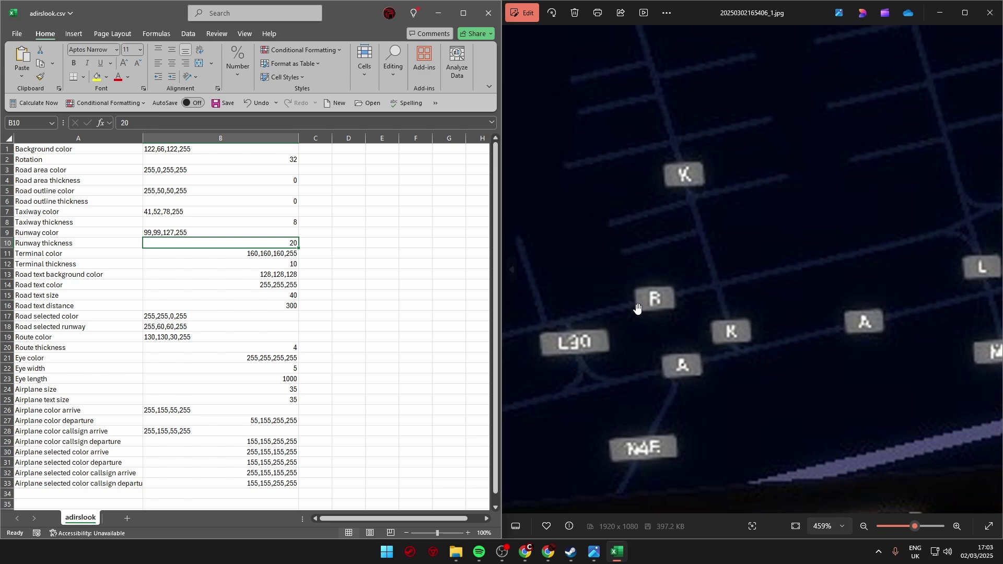
{"action": "left_click_drag", "start_coordinate": [809, 399], "coordinate": [749, 194]}
{"action": "scroll", "coordinate": [754, 244], "scroll_direction": "down", "scroll_amount": 3}
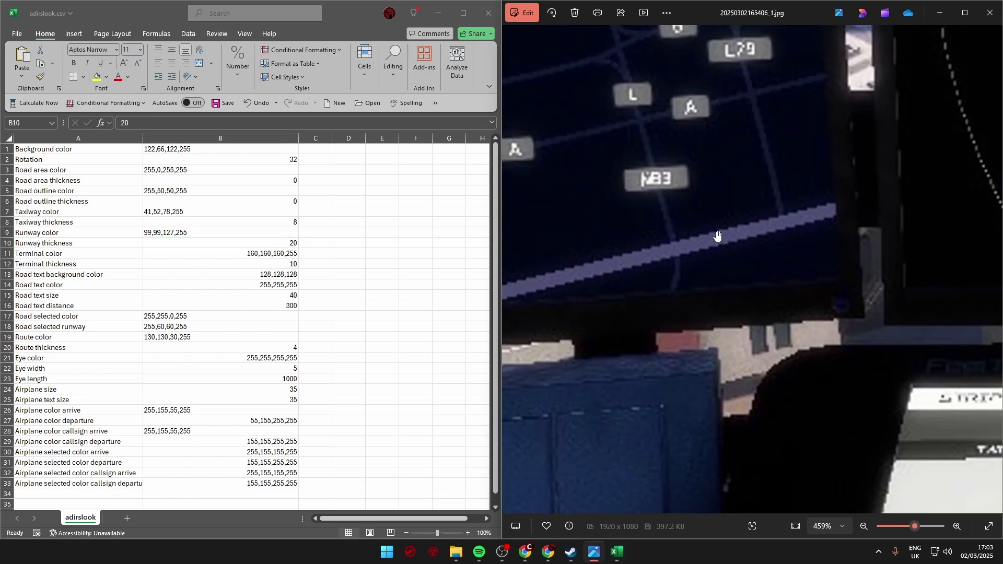
{"action": "scroll", "coordinate": [716, 238], "scroll_direction": "down", "scroll_amount": 2}
{"action": "scroll", "coordinate": [764, 286], "scroll_direction": "down", "scroll_amount": 4}
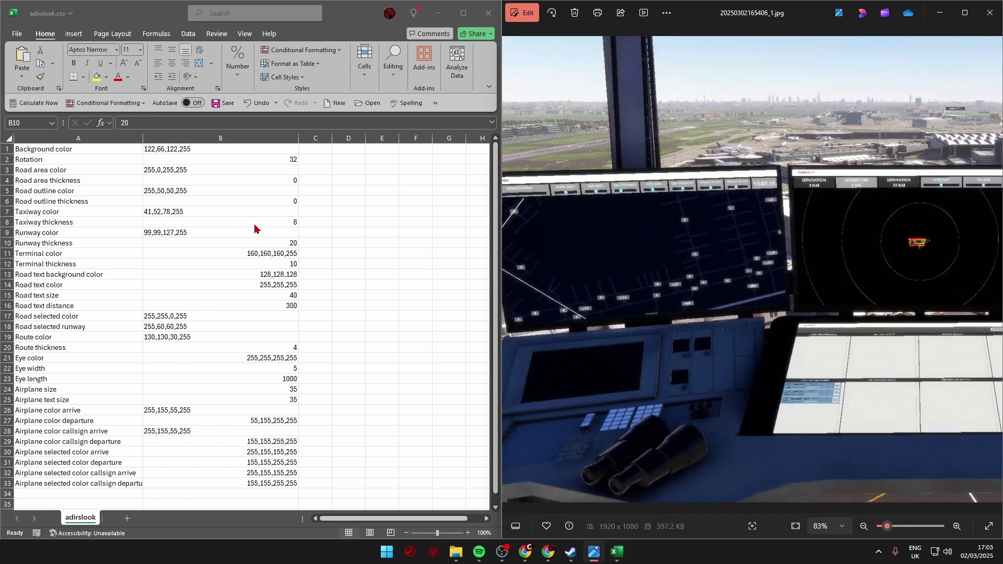
{"action": "left_click", "coordinate": [242, 243]}
{"action": "key", "text": "Down"}
{"action": "left_click", "coordinate": [235, 233]}
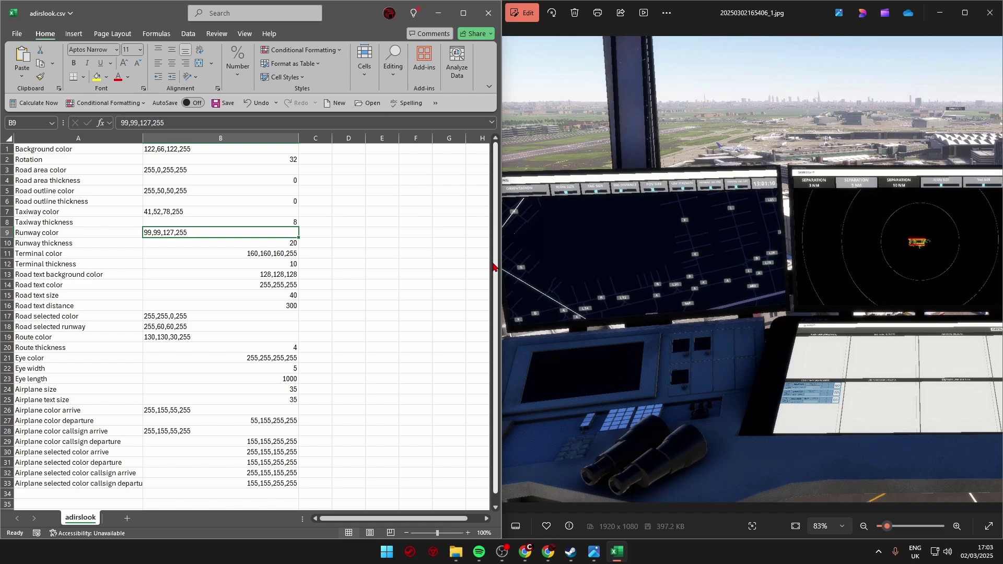
{"action": "left_click_drag", "start_coordinate": [741, 282], "coordinate": [719, 246]}
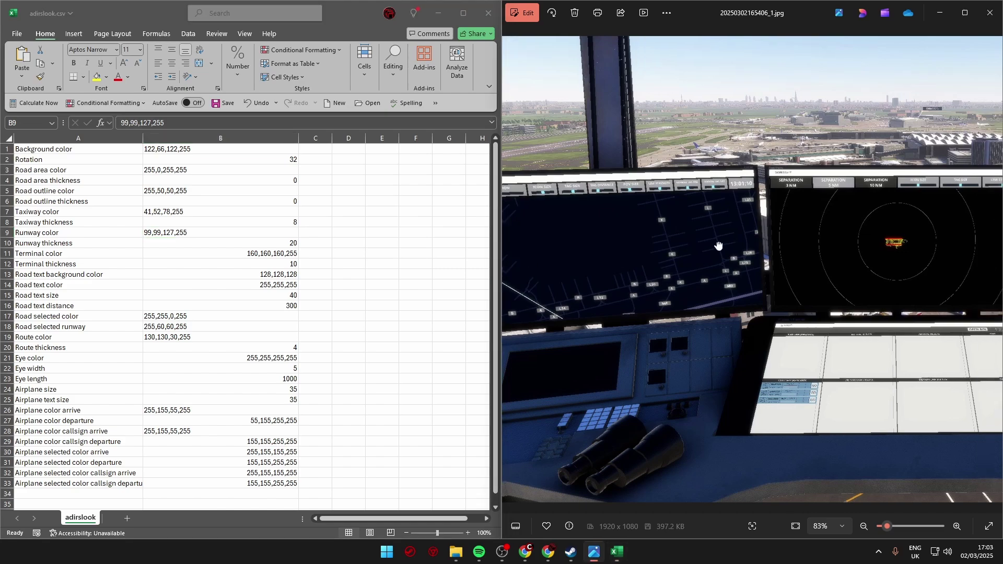
- Check the Terminal color and Road text background color values against a close-up of the radar's taxiway labels
{"action": "left_click", "coordinate": [193, 254]}
{"action": "scroll", "coordinate": [663, 272], "scroll_direction": "up", "scroll_amount": 10}
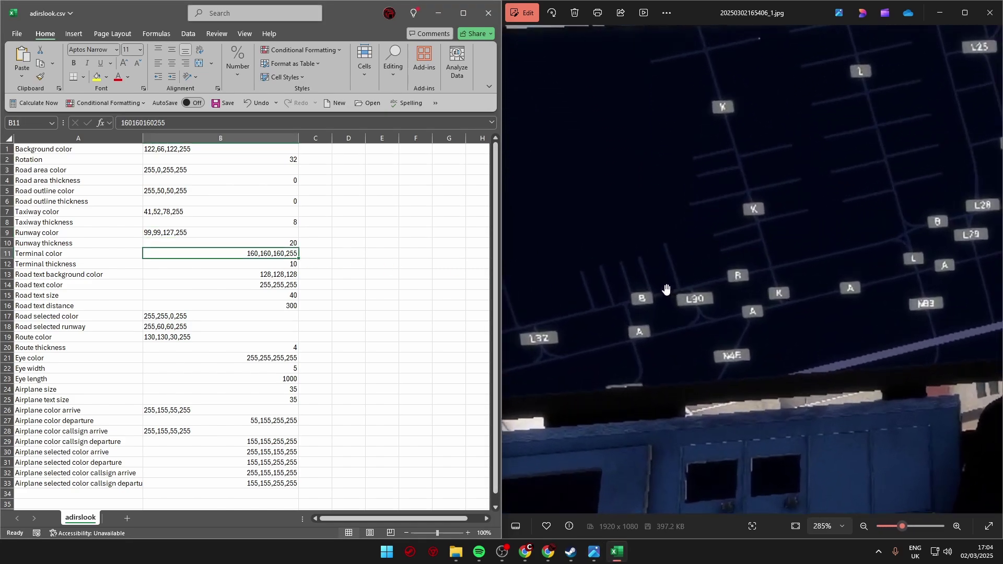
{"action": "left_click", "coordinate": [694, 257]}
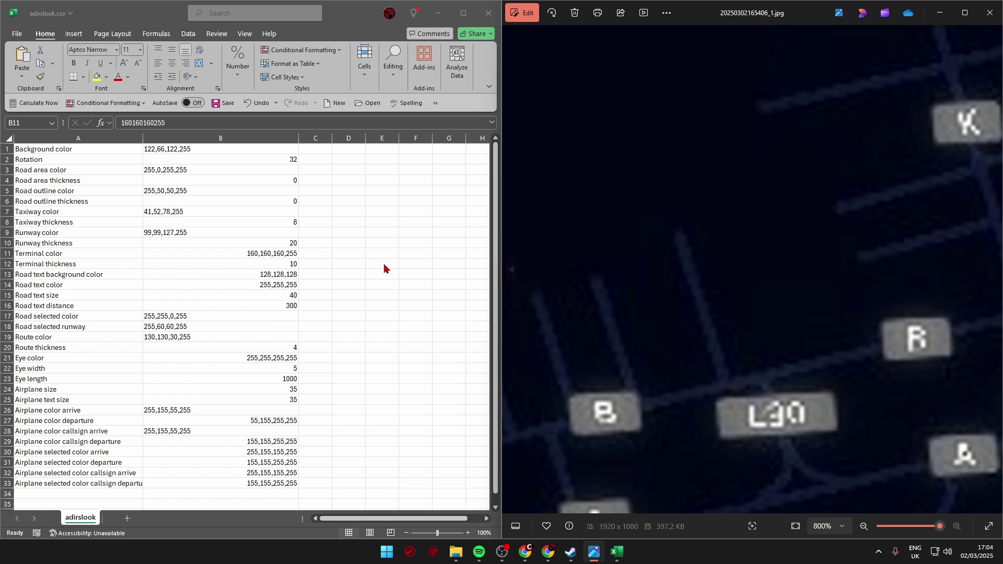
{"action": "left_click", "coordinate": [208, 270]}
{"action": "left_click", "coordinate": [195, 272]}
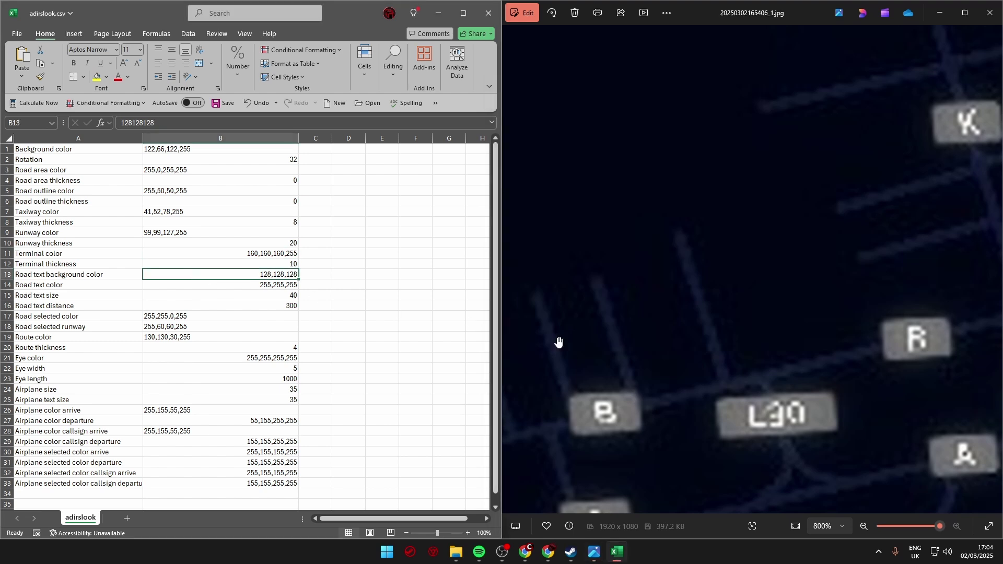
{"action": "left_click_drag", "start_coordinate": [559, 342], "coordinate": [508, 285]}
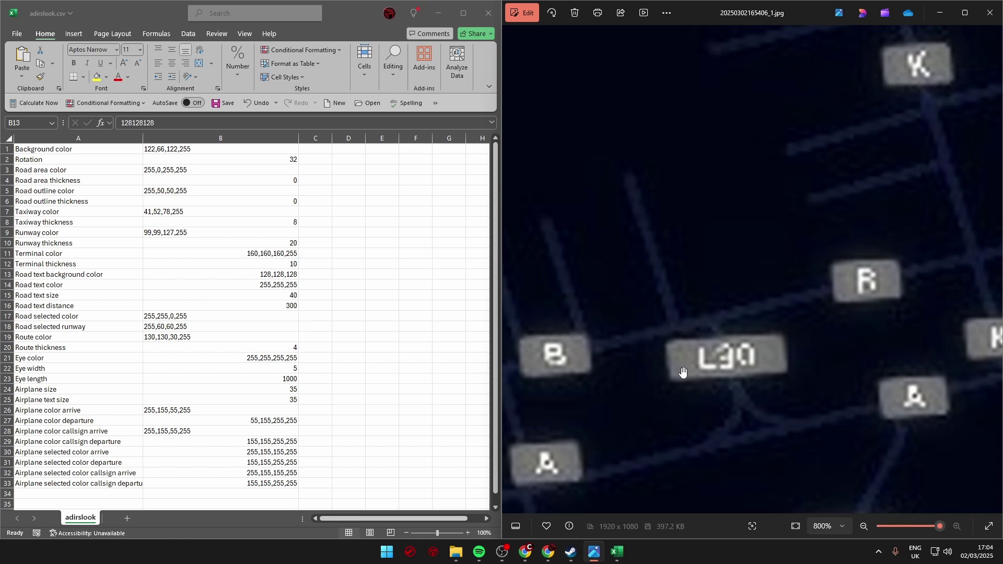
{"action": "left_click_drag", "start_coordinate": [677, 393], "coordinate": [724, 362]}
- Examine the Road text color, size and distance values alongside the lettering and spacing of the radar's taxiway labels
{"action": "left_click", "coordinate": [215, 285]}
{"action": "left_click", "coordinate": [265, 283]}
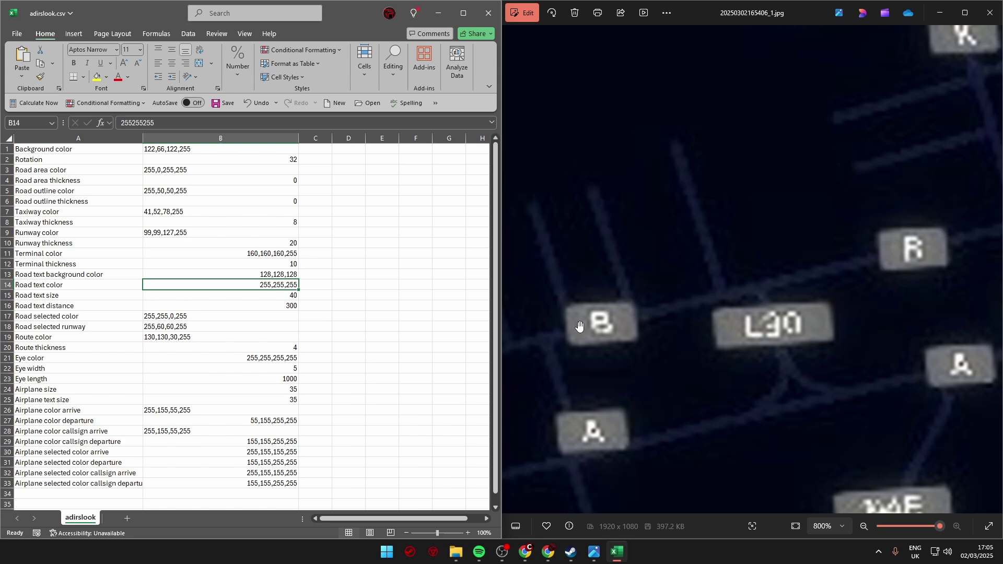
{"action": "left_click", "coordinate": [292, 299]}
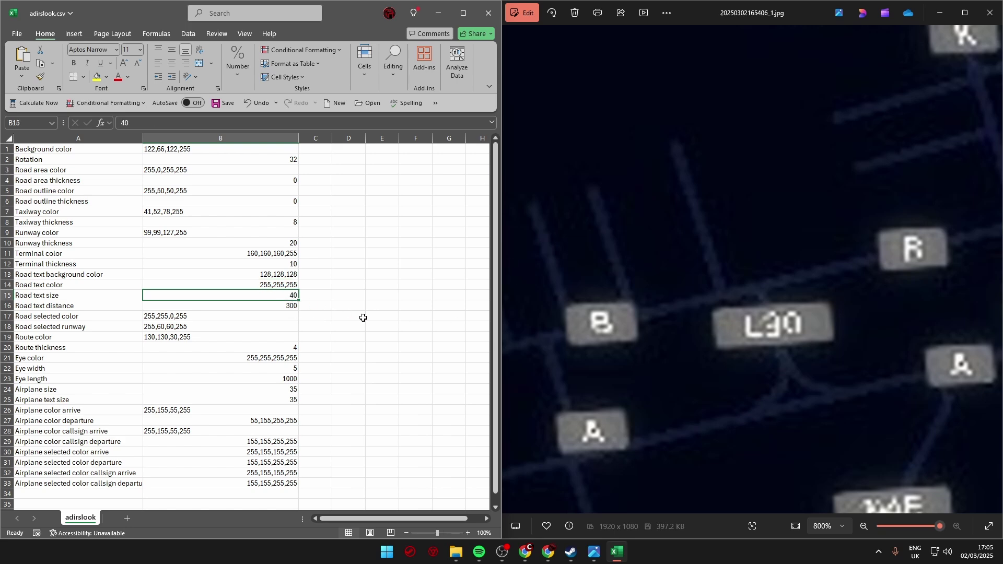
{"action": "left_click", "coordinate": [267, 305]}
{"action": "scroll", "coordinate": [742, 337], "scroll_direction": "down", "scroll_amount": 5}
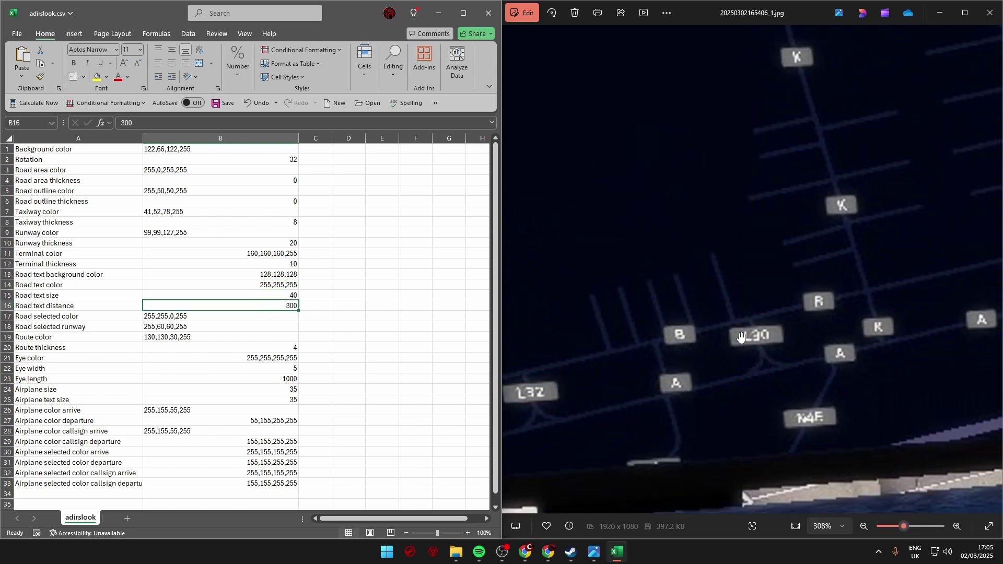
{"action": "scroll", "coordinate": [742, 337], "scroll_direction": "down", "scroll_amount": 5}
{"action": "scroll", "coordinate": [732, 335], "scroll_direction": "up", "scroll_amount": 5}
{"action": "scroll", "coordinate": [716, 335], "scroll_direction": "down", "scroll_amount": 2}
{"action": "scroll", "coordinate": [700, 332], "scroll_direction": "up", "scroll_amount": 2}
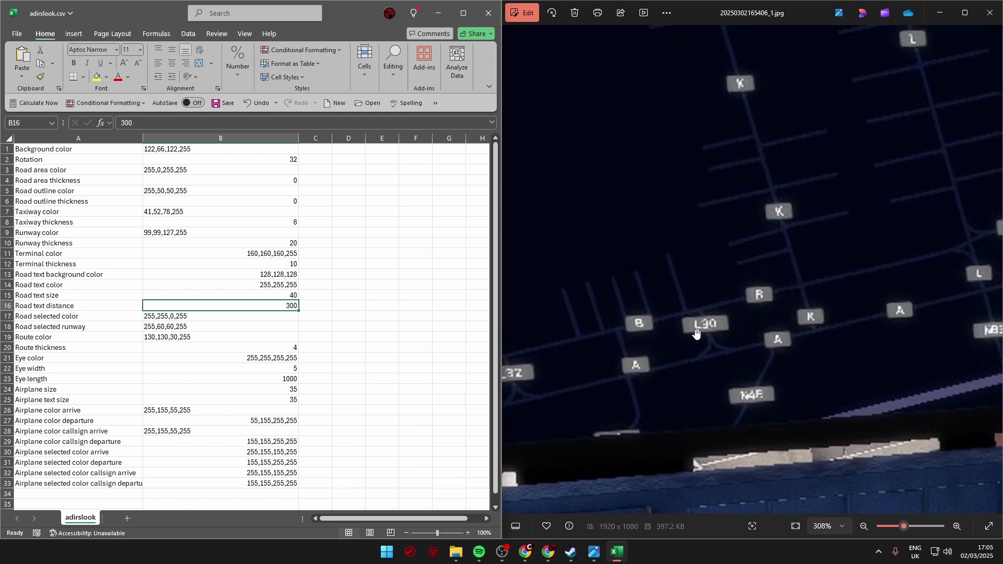
- Review the Road selected color, Road selected runway, Route color and Route thickness rows alongside the radar display
{"action": "left_click", "coordinate": [203, 319]}
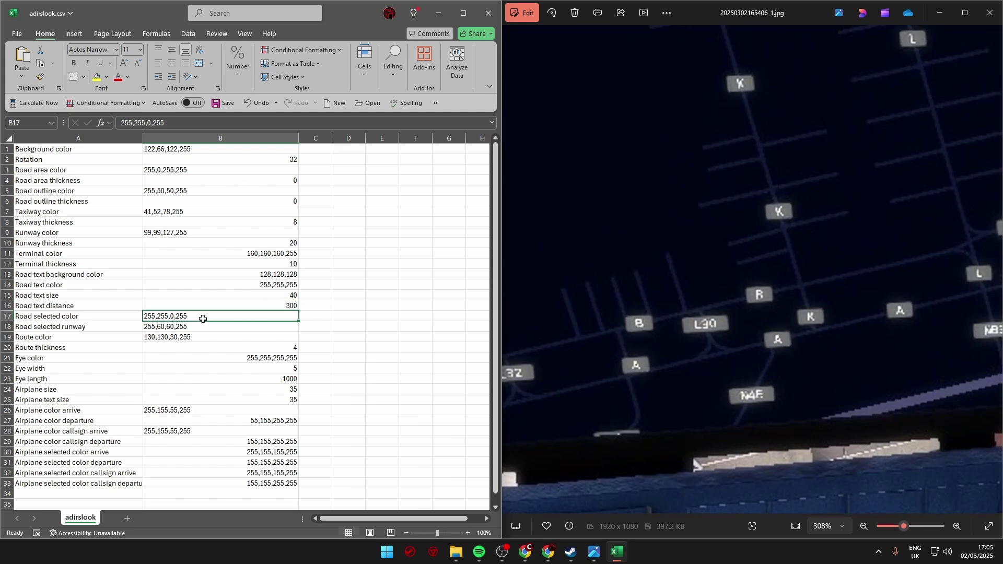
{"action": "left_click", "coordinate": [258, 327]}
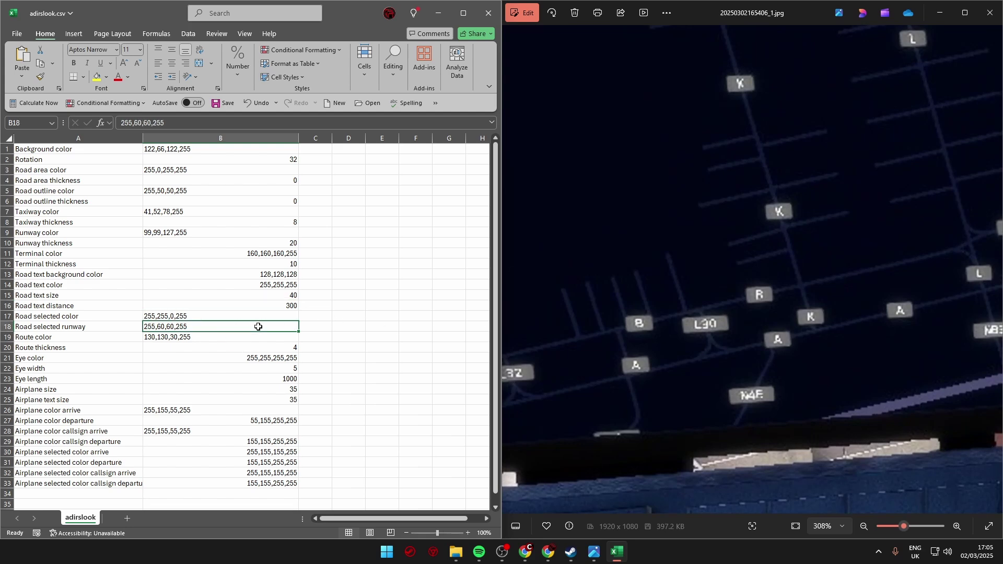
{"action": "left_click", "coordinate": [261, 336]}
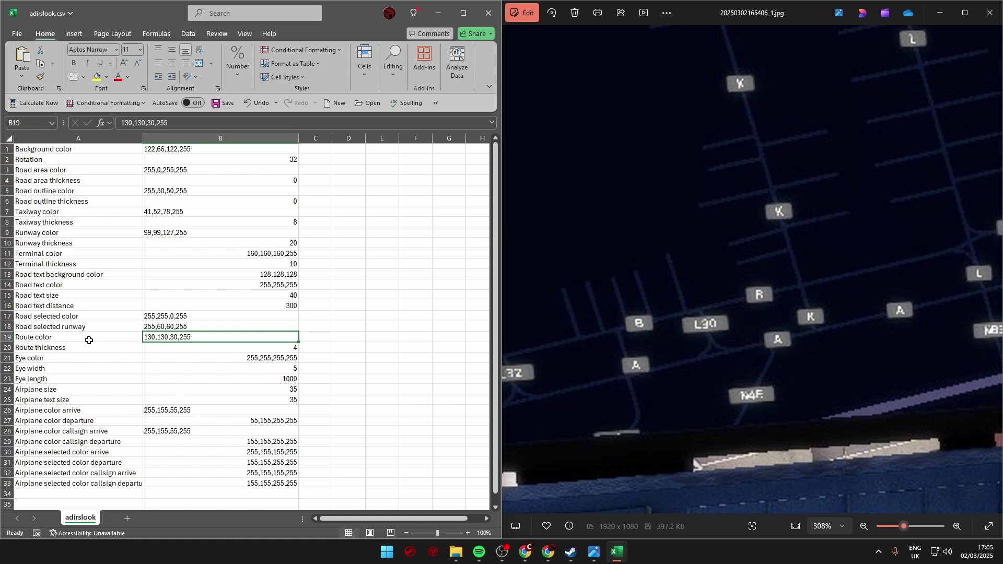
{"action": "left_click_drag", "start_coordinate": [88, 339], "coordinate": [172, 335]}
{"action": "left_click_drag", "start_coordinate": [644, 323], "coordinate": [726, 330]}
{"action": "scroll", "coordinate": [725, 330], "scroll_direction": "down", "scroll_amount": 3}
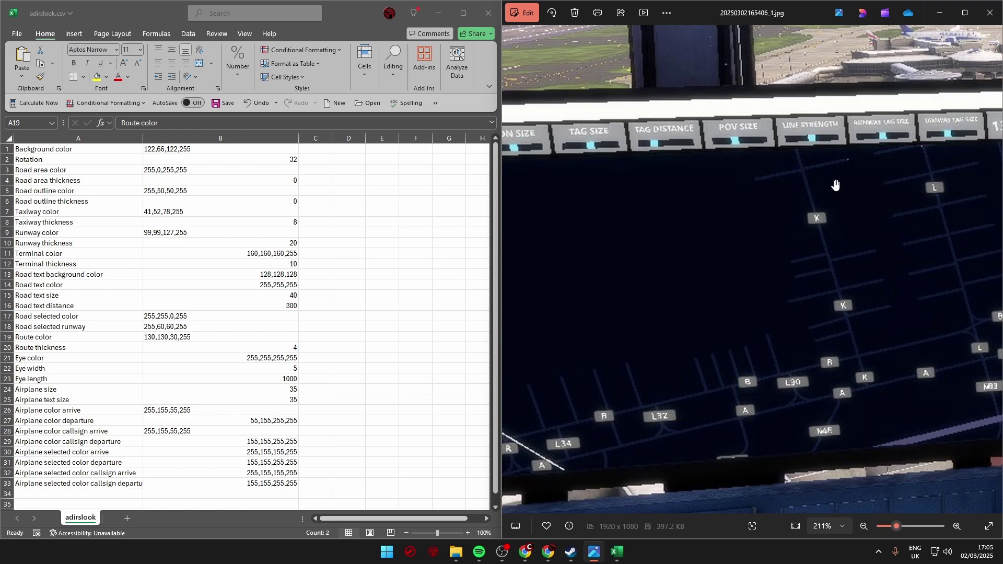
{"action": "scroll", "coordinate": [807, 313], "scroll_direction": "down", "scroll_amount": 3}
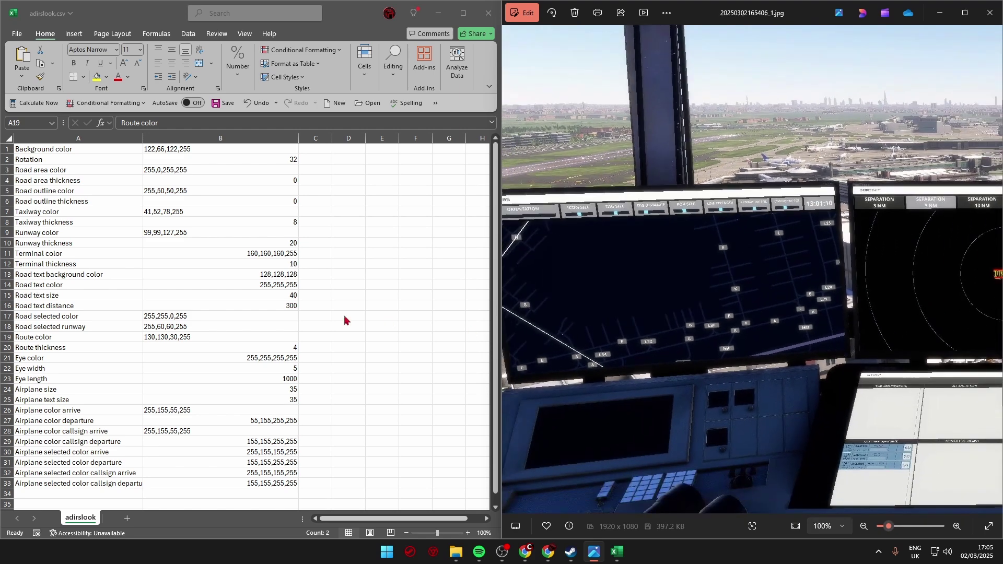
{"action": "scroll", "coordinate": [279, 363], "scroll_direction": "down", "scroll_amount": 1}
{"action": "left_click", "coordinate": [202, 327]}
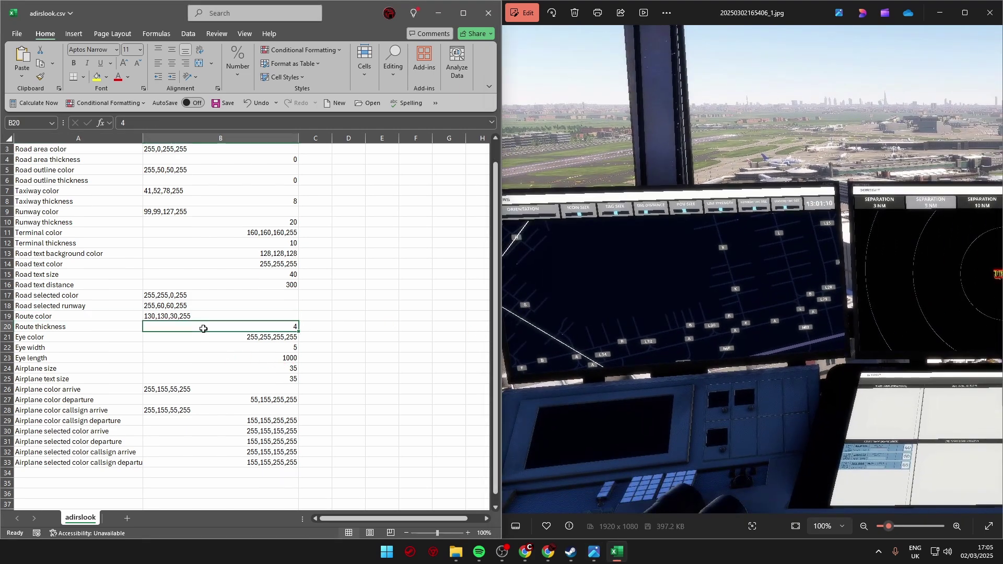
- Compare the Eye color, Eye width and Eye length values with the white view lines on the radar display
{"action": "left_click", "coordinate": [238, 339]}
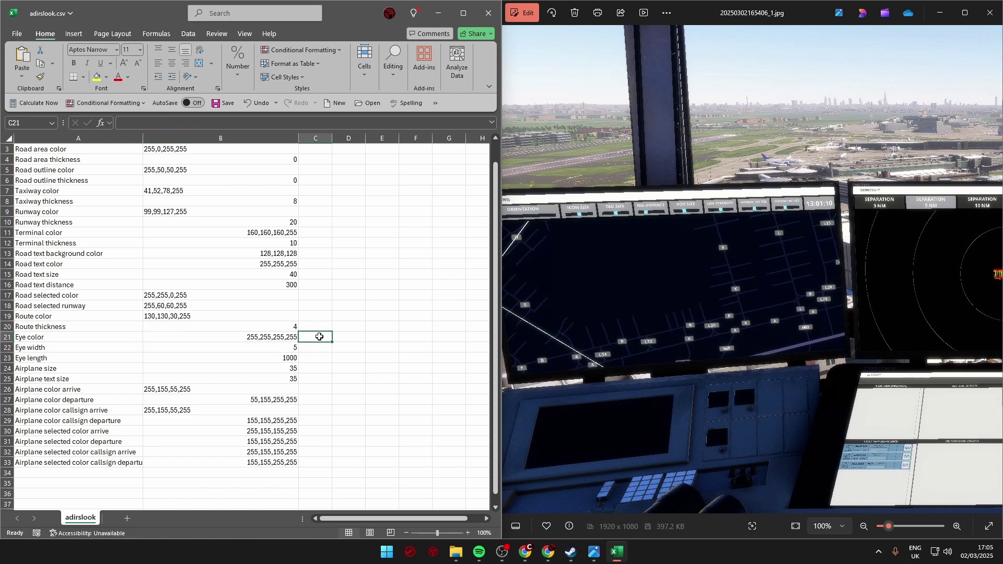
{"action": "scroll", "coordinate": [575, 335], "scroll_direction": "up", "scroll_amount": 4}
{"action": "left_click_drag", "start_coordinate": [638, 283], "coordinate": [705, 328]}
{"action": "scroll", "coordinate": [802, 242], "scroll_direction": "down", "scroll_amount": 4}
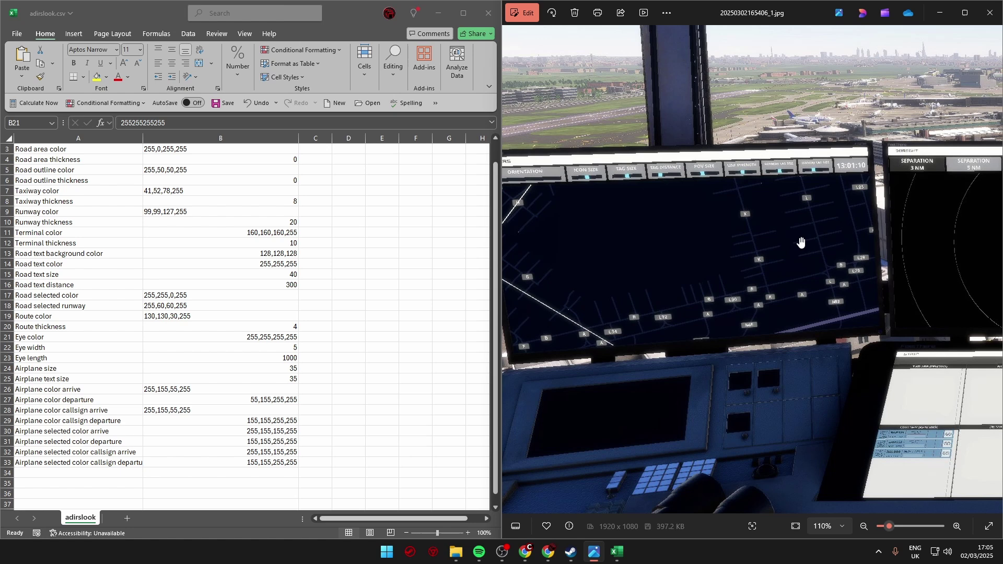
{"action": "left_click", "coordinate": [292, 339]}
{"action": "left_click", "coordinate": [293, 349]}
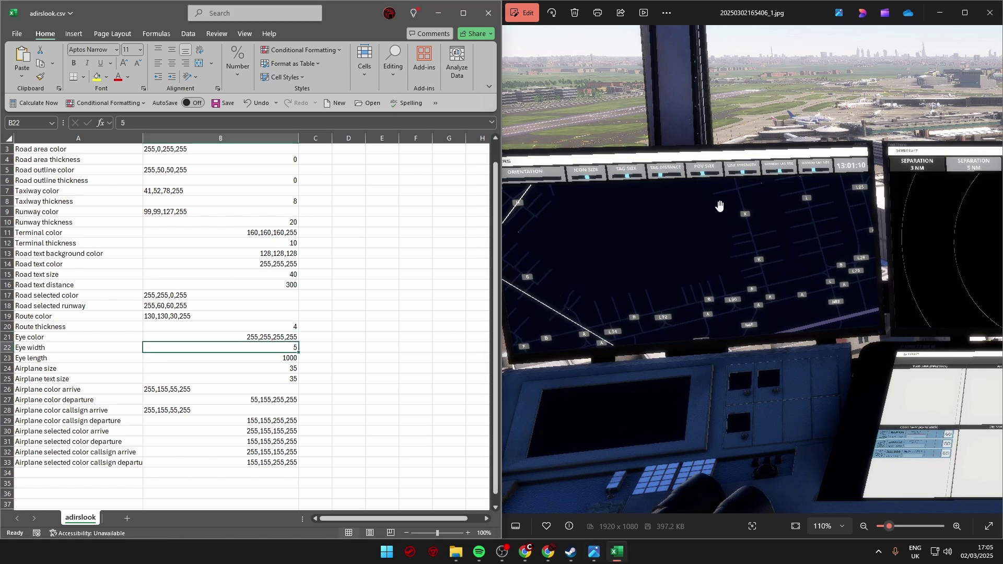
{"action": "key", "text": "Down"}
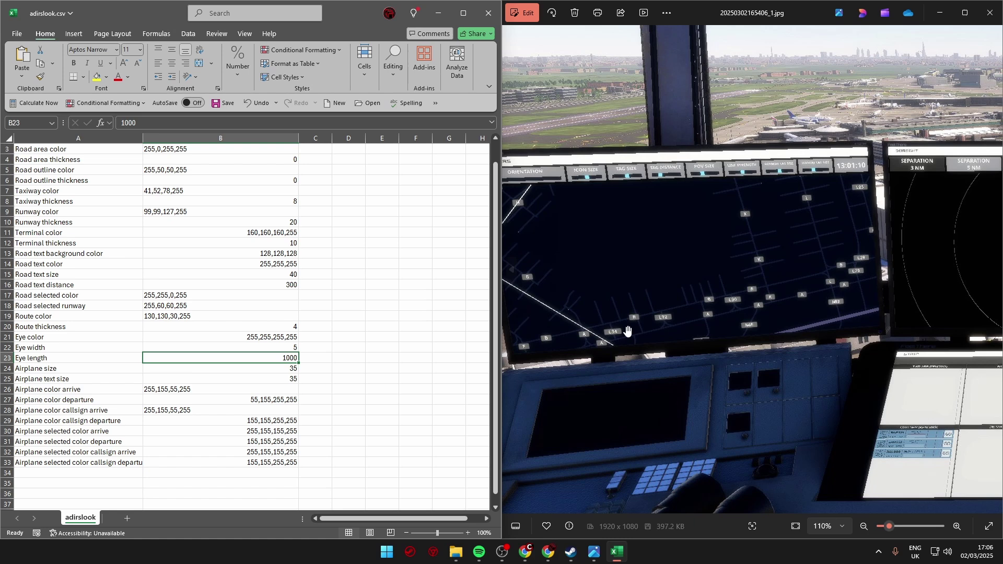
- Review the Airplane size, Airplane text size, Airplane color arrive and Airplane color departure values
{"action": "left_click", "coordinate": [252, 372]}
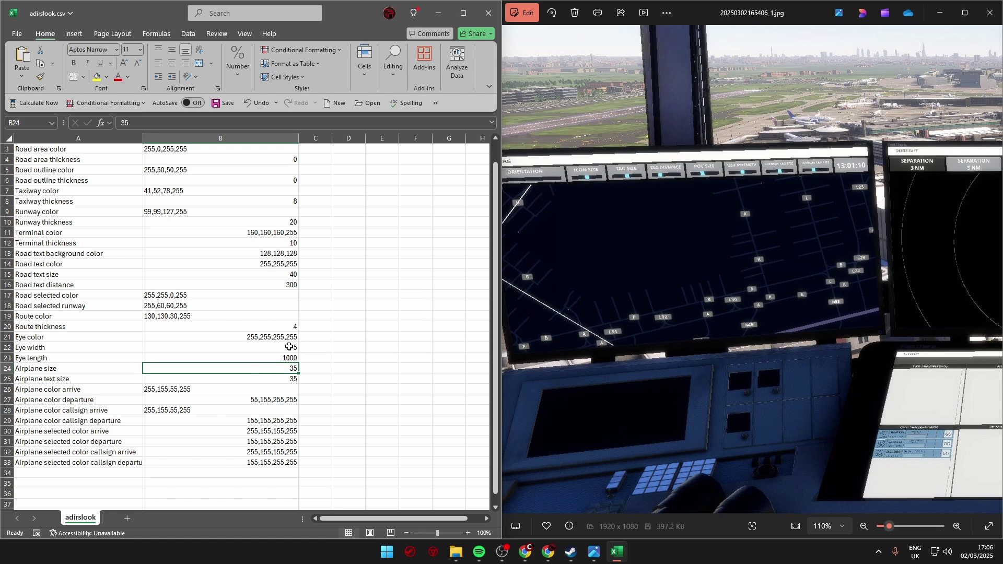
{"action": "left_click", "coordinate": [239, 379]}
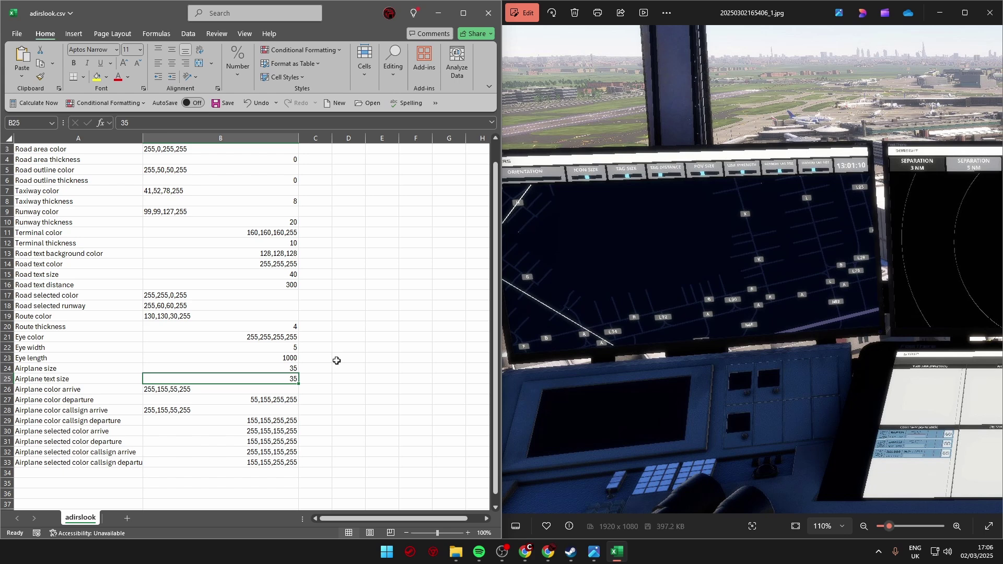
{"action": "left_click", "coordinate": [209, 389]}
{"action": "left_click", "coordinate": [197, 399]}
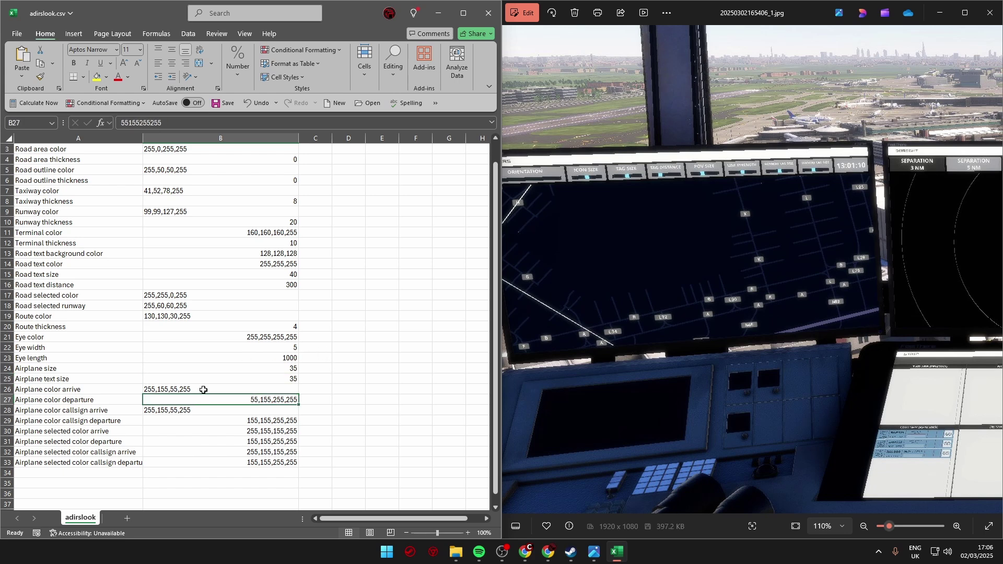
{"action": "left_click", "coordinate": [201, 389]}
{"action": "left_click", "coordinate": [191, 398]}
{"action": "left_click", "coordinate": [197, 389]}
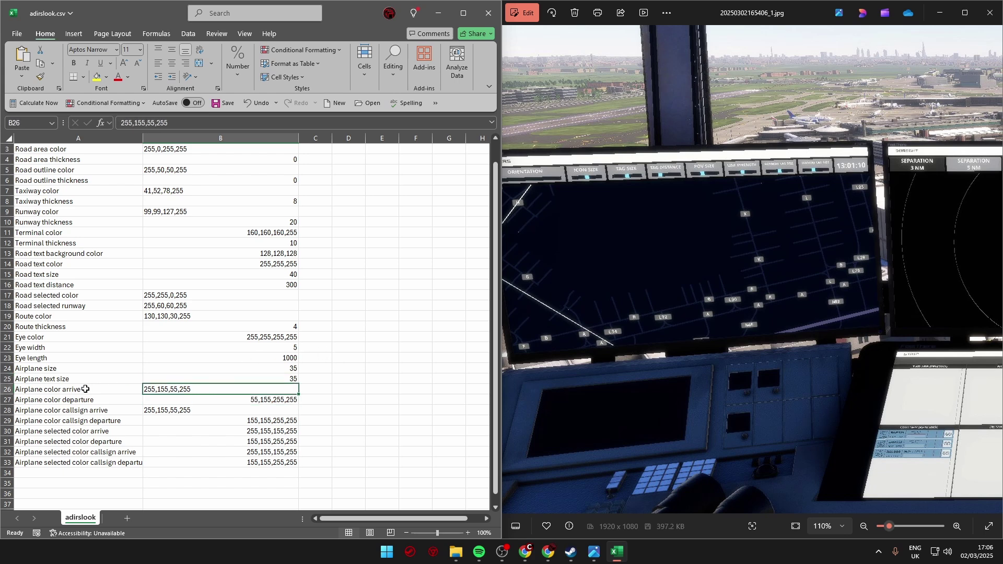
- Compare the Airplane color arrive value with the Airplane color callsign arrive value
{"action": "left_click_drag", "start_coordinate": [85, 389], "coordinate": [149, 411]}
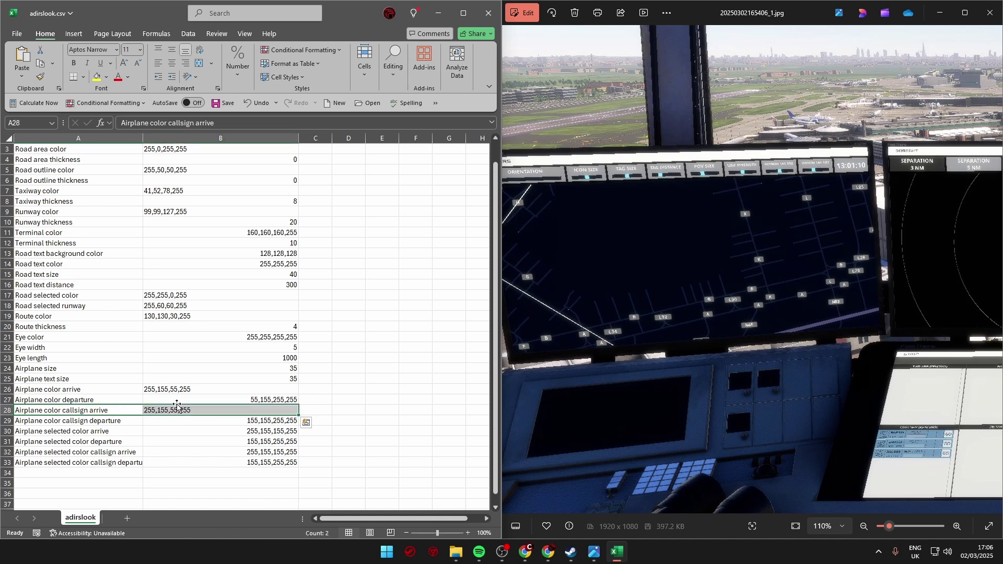
{"action": "left_click", "coordinate": [169, 387]}
{"action": "left_click", "coordinate": [167, 410]}
{"action": "left_click", "coordinate": [170, 388]}
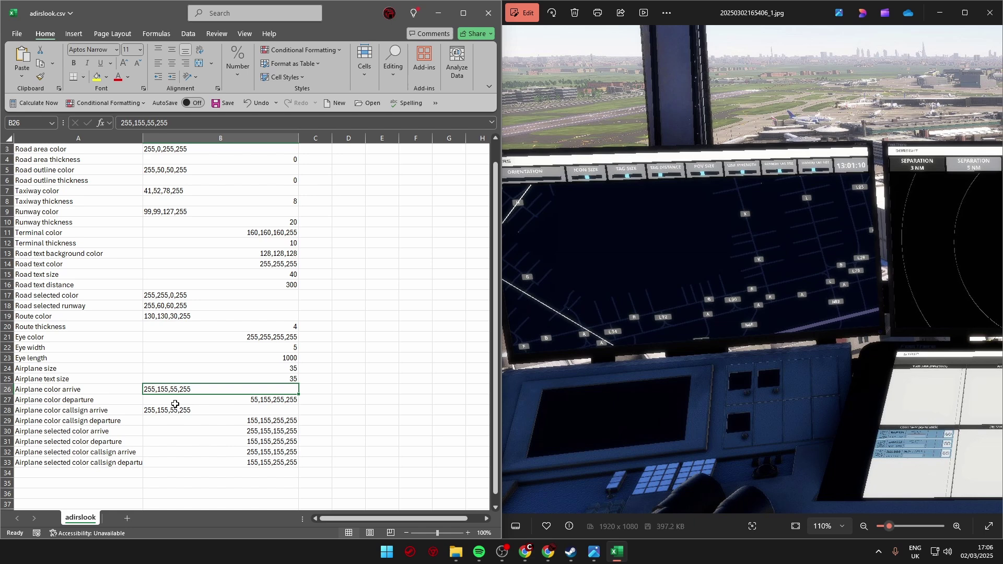
{"action": "left_click", "coordinate": [177, 410]}
{"action": "left_click", "coordinate": [168, 390]}
{"action": "left_click", "coordinate": [167, 413]}
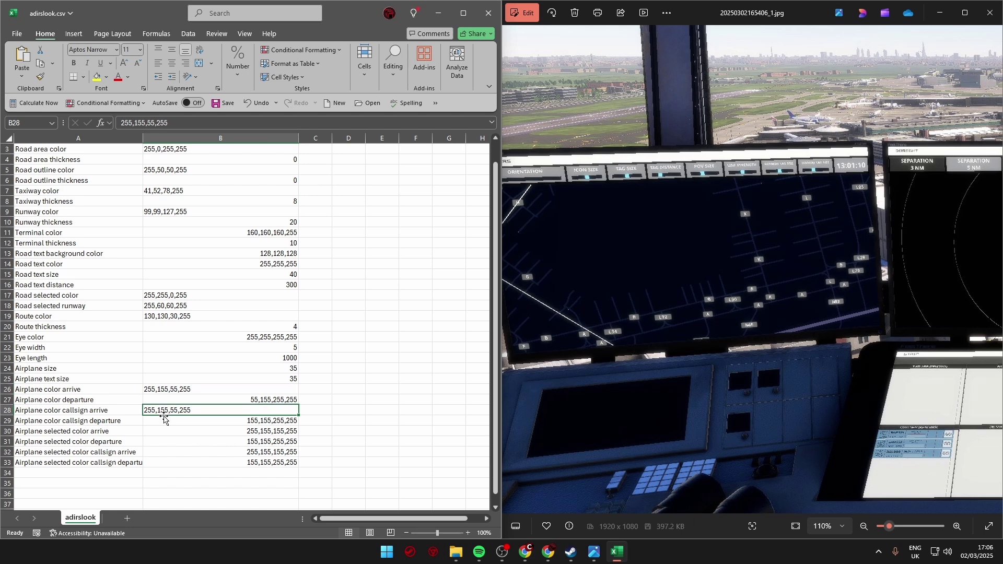
- Review the Airplane color callsign departure row and the four Airplane selected color rows for arrivals, departures and callsigns
{"action": "left_click", "coordinate": [108, 424]}
{"action": "key", "text": "shift+Right"}
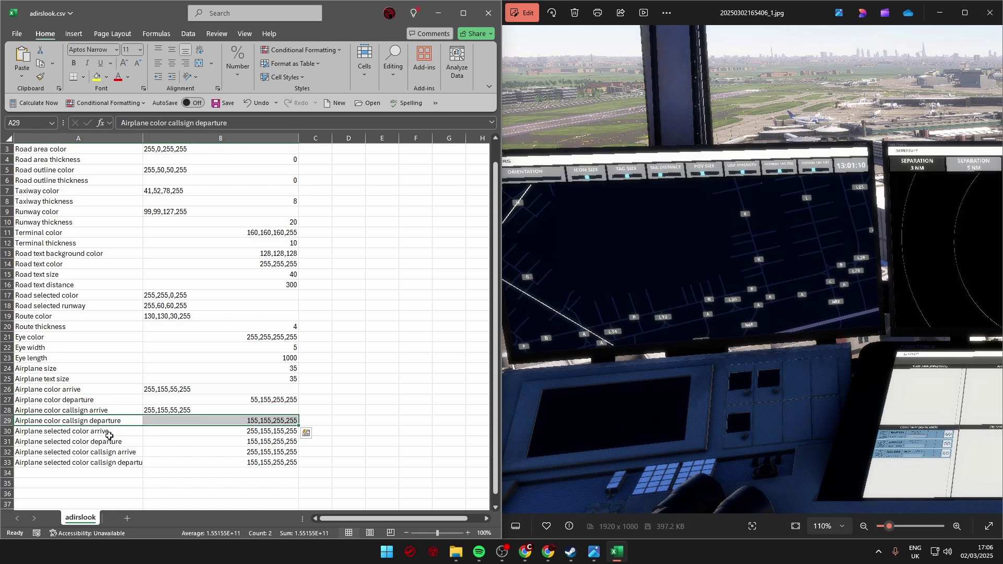
{"action": "left_click_drag", "start_coordinate": [106, 432], "coordinate": [160, 443]}
{"action": "left_click", "coordinate": [169, 459]}
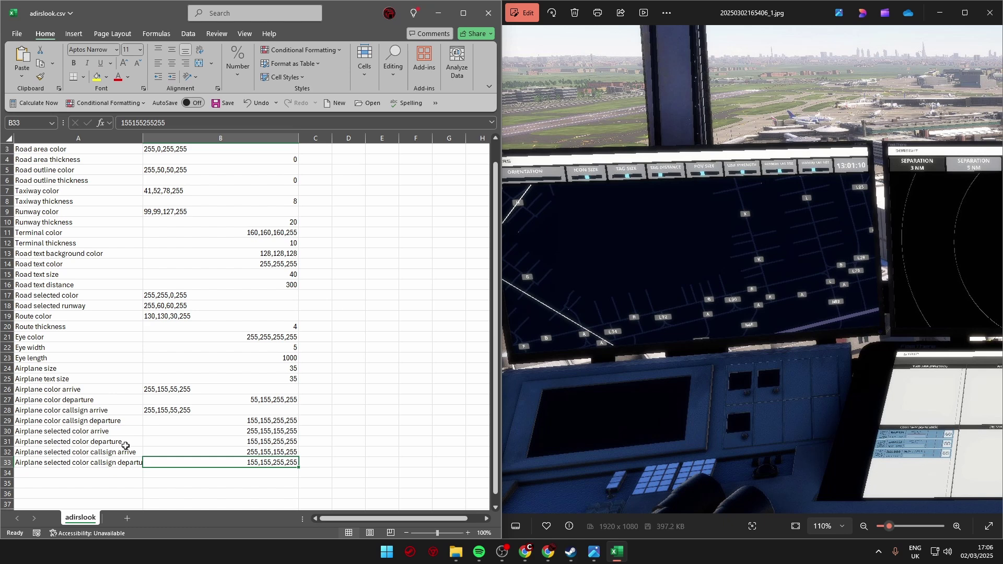
{"action": "left_click_drag", "start_coordinate": [116, 432], "coordinate": [119, 441]}
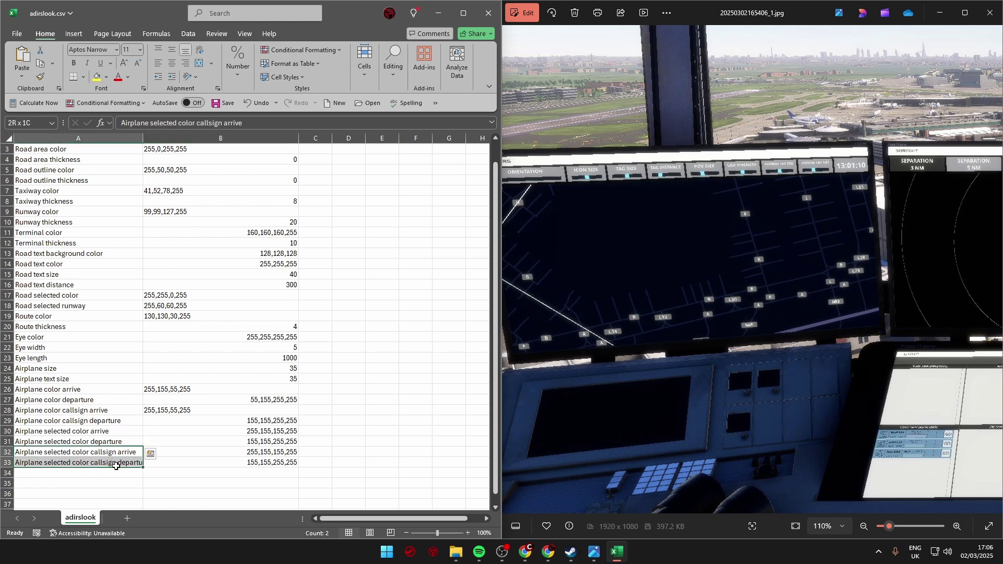
{"action": "left_click", "coordinate": [266, 430]}
{"action": "scroll", "coordinate": [292, 384], "scroll_direction": "down", "scroll_amount": 2}
{"action": "scroll", "coordinate": [293, 384], "scroll_direction": "up", "scroll_amount": 3}
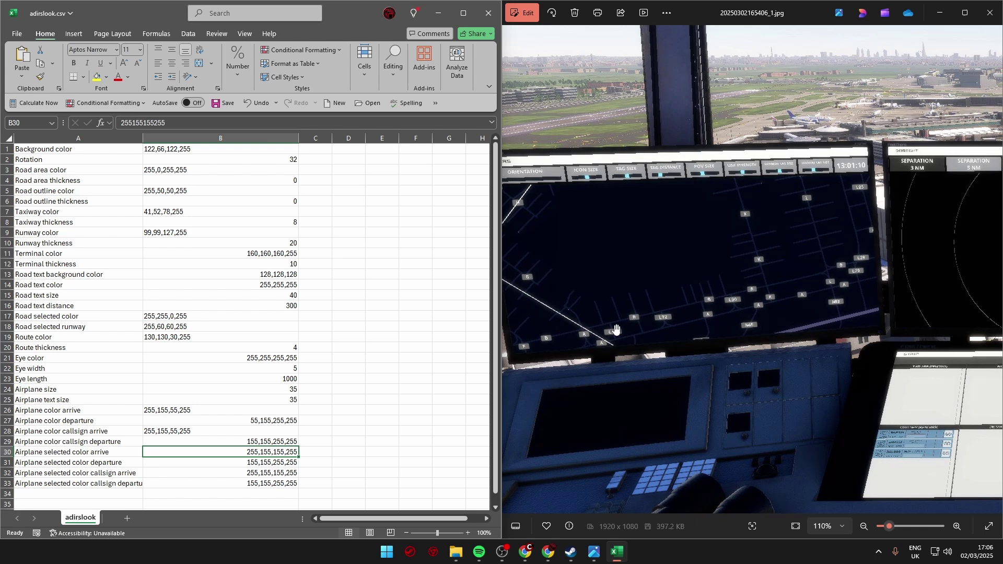
- Open dbrightlook.csv in place of adirslook.csv and fit columns A and B to their contents
{"action": "left_click_drag", "start_coordinate": [619, 246], "coordinate": [623, 253]}
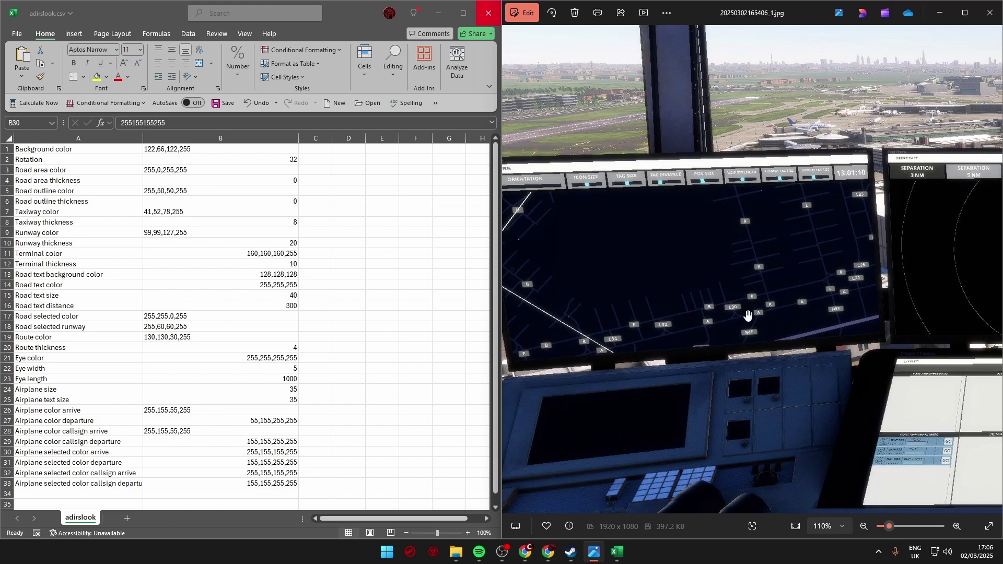
{"action": "scroll", "coordinate": [799, 314], "scroll_direction": "right", "scroll_amount": 3}
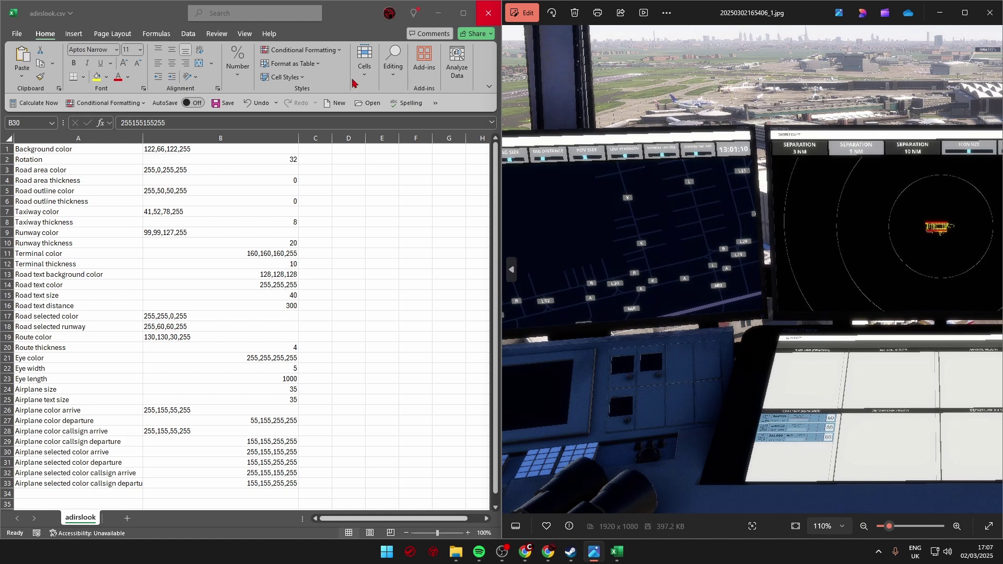
{"action": "left_click", "coordinate": [486, 16]}
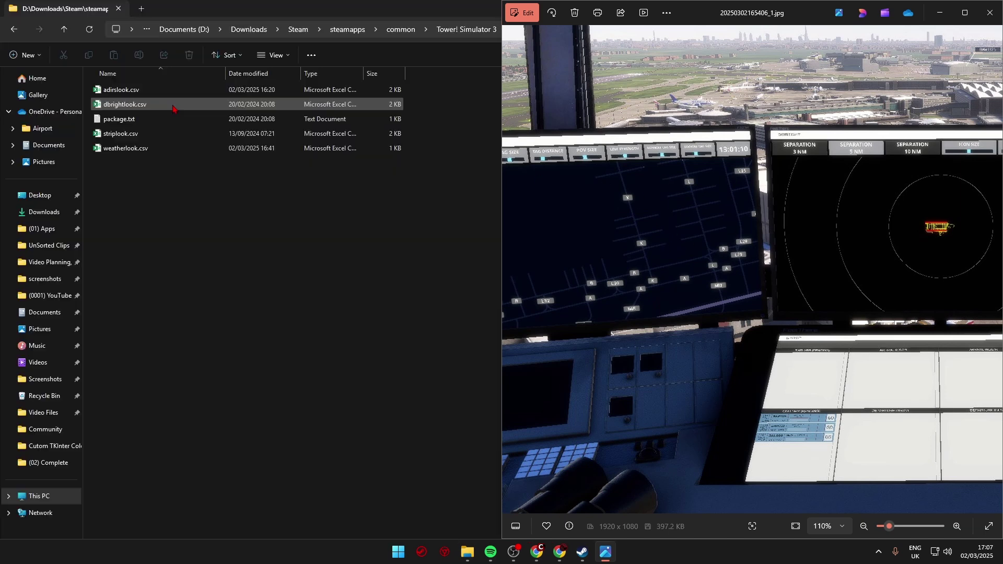
{"action": "left_click", "coordinate": [175, 106]}
{"action": "double_click", "coordinate": [174, 106]}
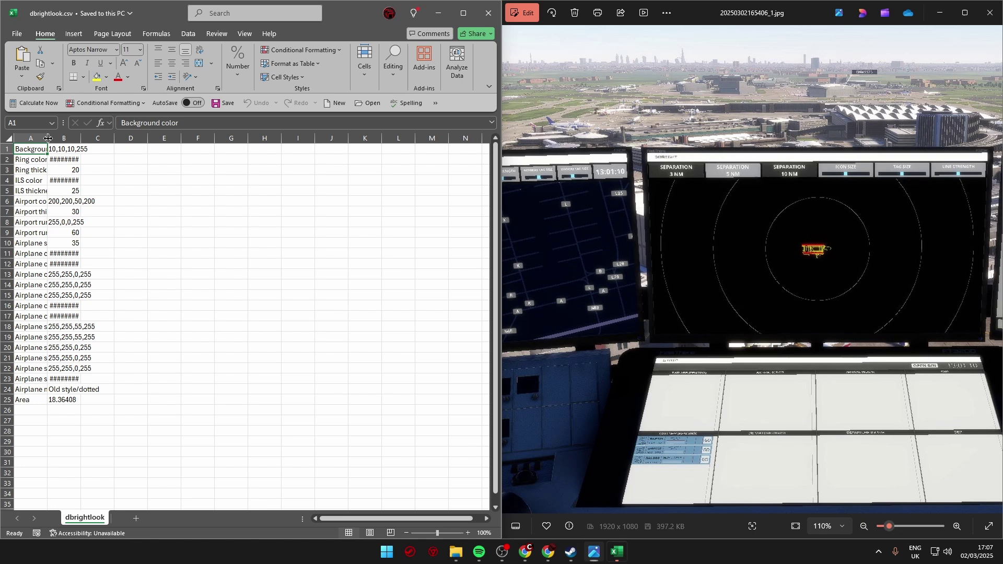
{"action": "double_click", "coordinate": [47, 139]}
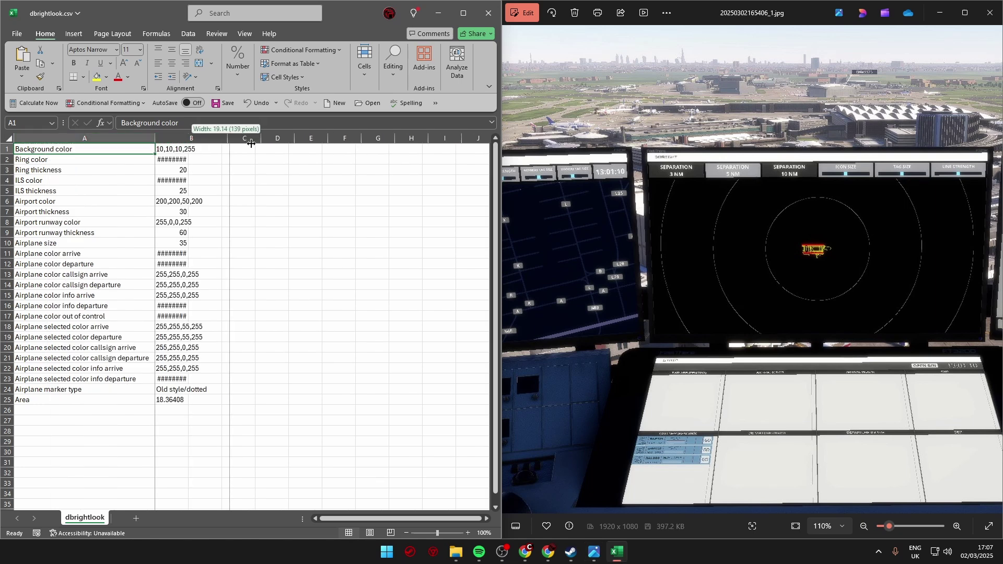
{"action": "double_click", "coordinate": [188, 139]}
- Compare the Background color, Ring color and Ring thickness values with the black radar screen and its range rings
{"action": "left_click", "coordinate": [185, 150]}
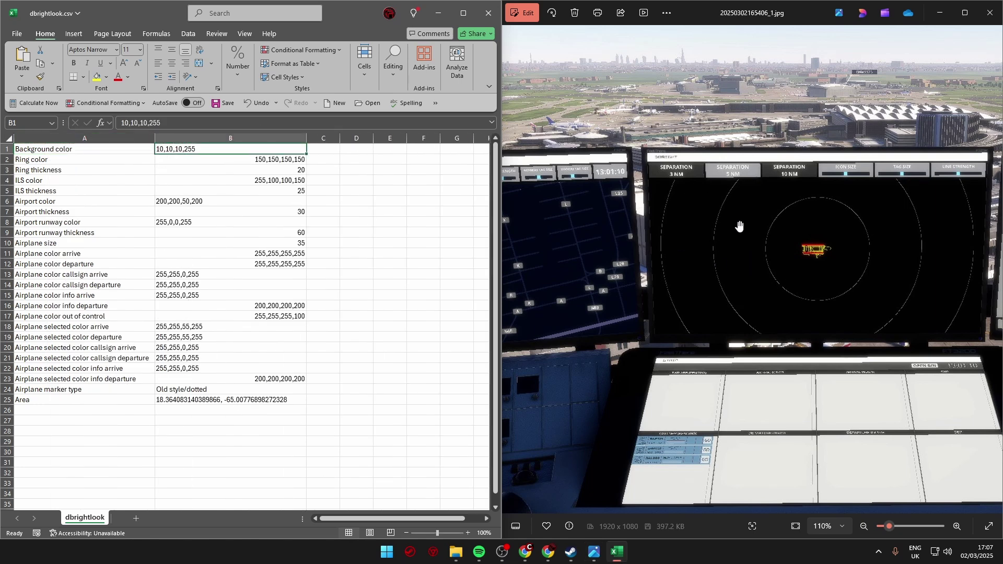
{"action": "left_click", "coordinate": [275, 161]}
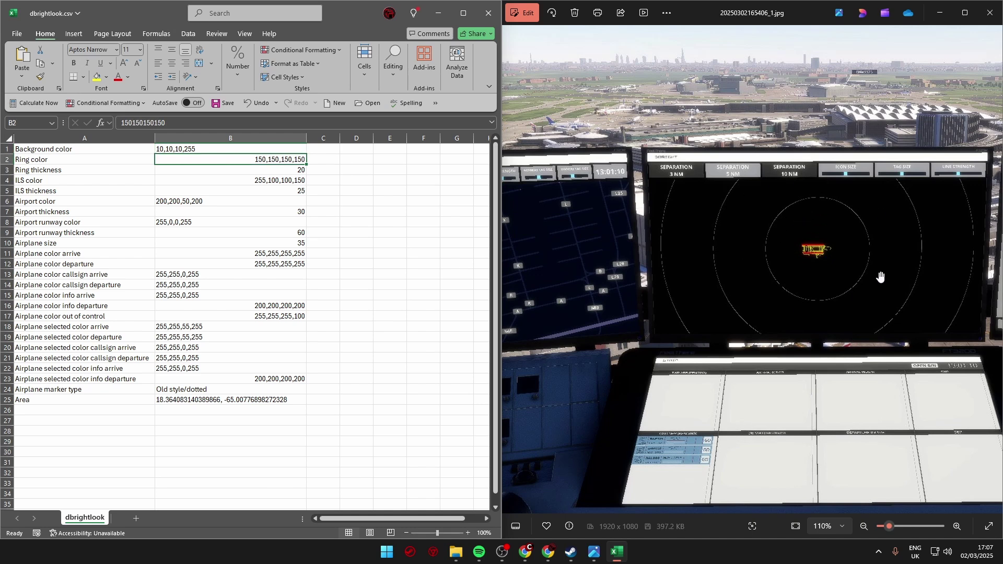
{"action": "left_click", "coordinate": [275, 172]}
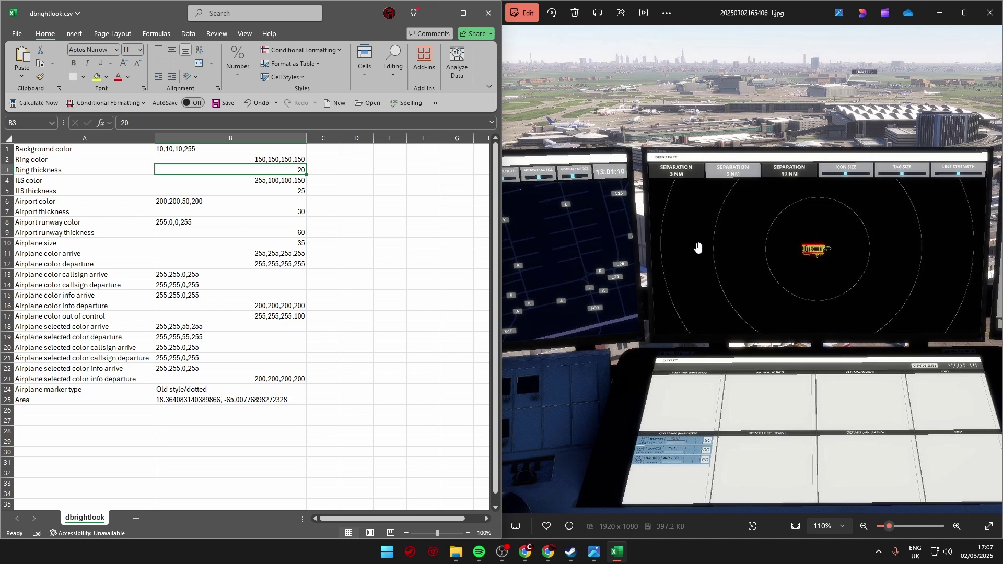
- Check the ILS color and ILS thickness values against the range-ring radar in the cockpit screenshot
{"action": "left_click", "coordinate": [272, 183]}
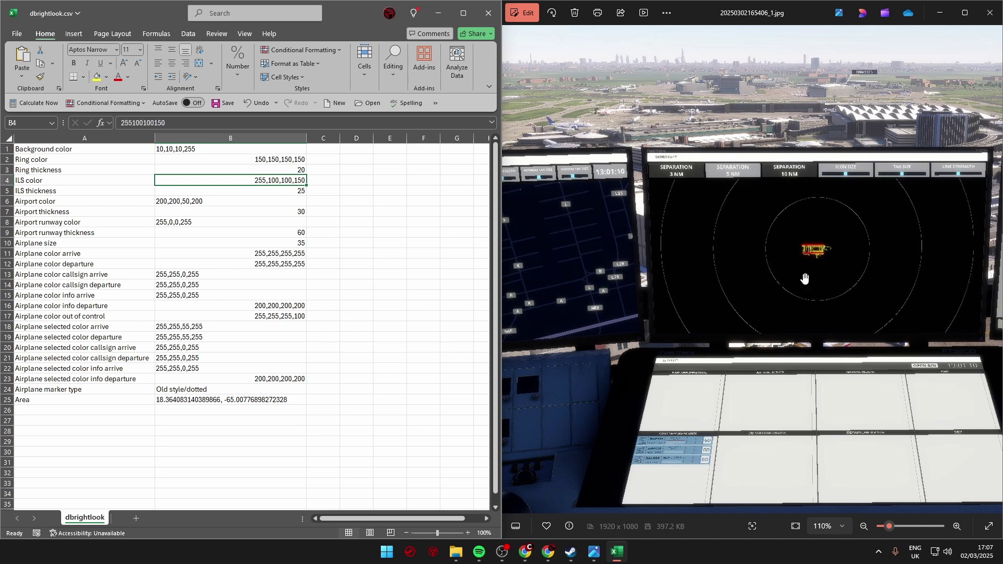
{"action": "left_click_drag", "start_coordinate": [992, 270], "coordinate": [880, 267]}
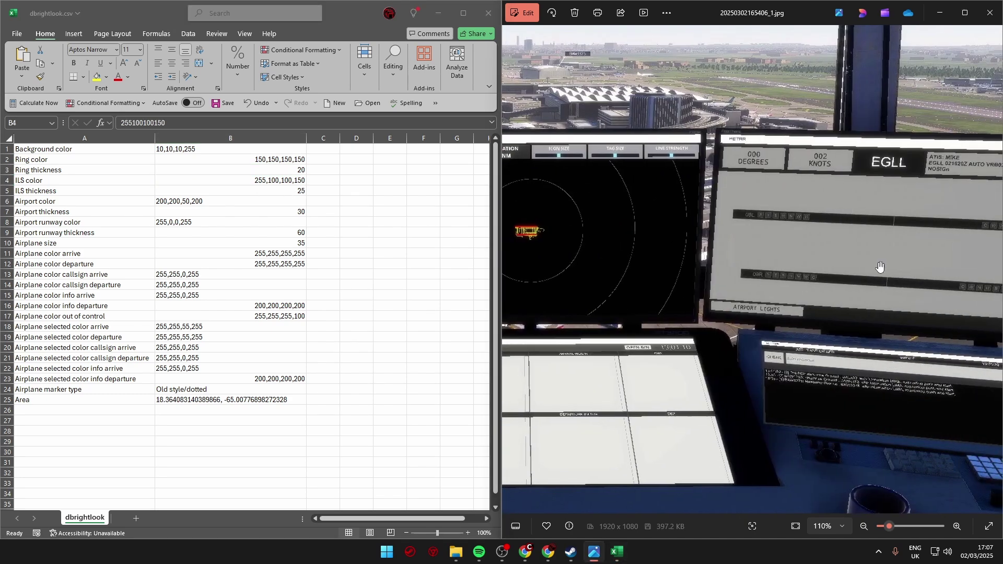
{"action": "left_click_drag", "start_coordinate": [619, 261], "coordinate": [945, 276]}
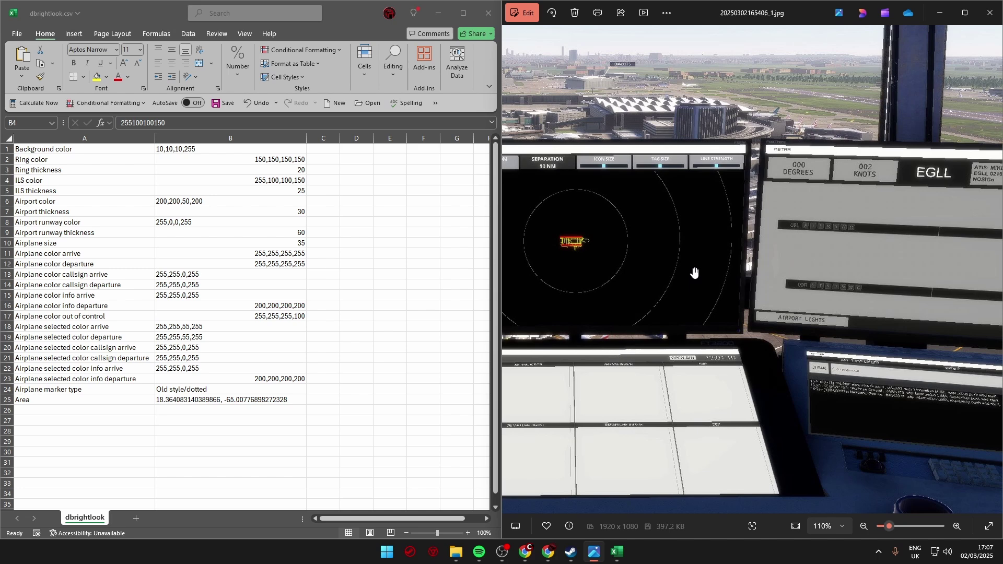
{"action": "left_click_drag", "start_coordinate": [695, 272], "coordinate": [813, 246]}
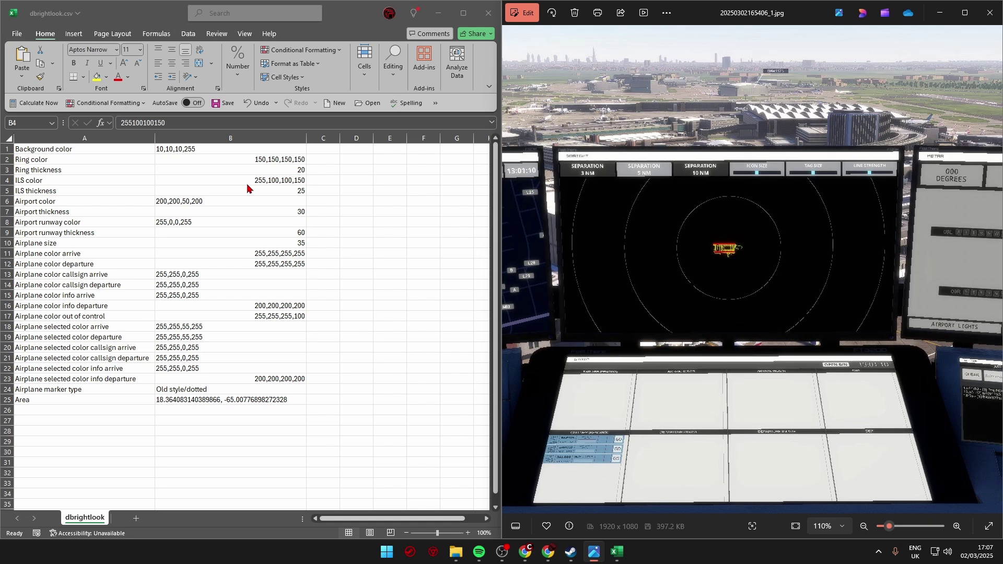
{"action": "left_click", "coordinate": [263, 192]}
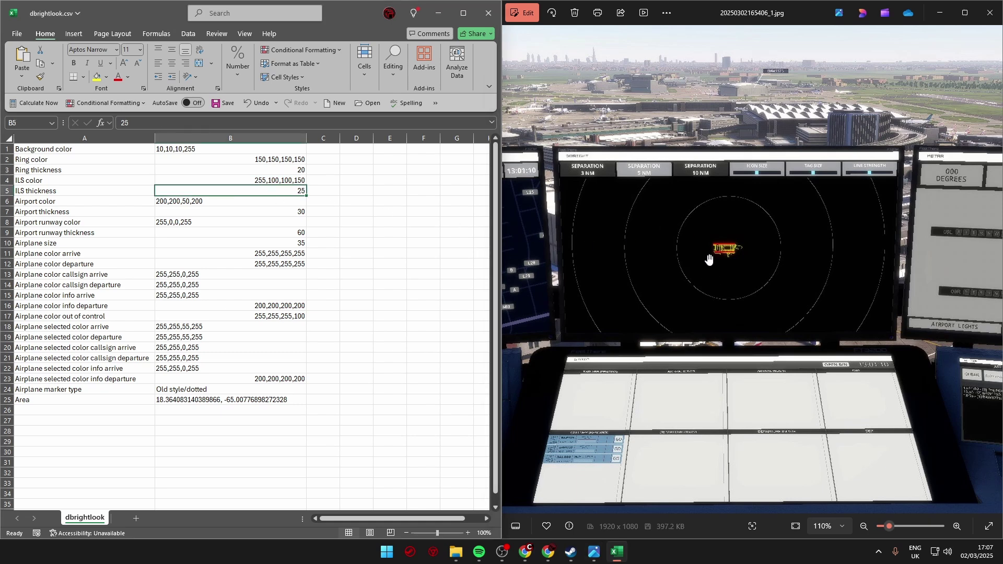
- Compare the Airport color and Airport thickness values with the airport outline at the centre of the range rings
{"action": "left_click", "coordinate": [226, 202]}
{"action": "left_click", "coordinate": [740, 389]}
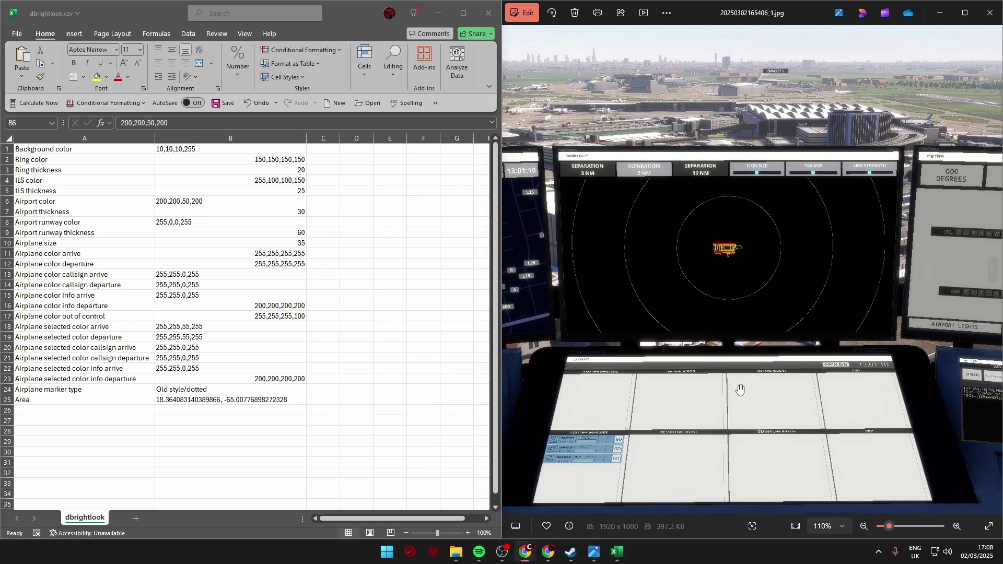
{"action": "left_click_drag", "start_coordinate": [732, 252], "coordinate": [752, 255]}
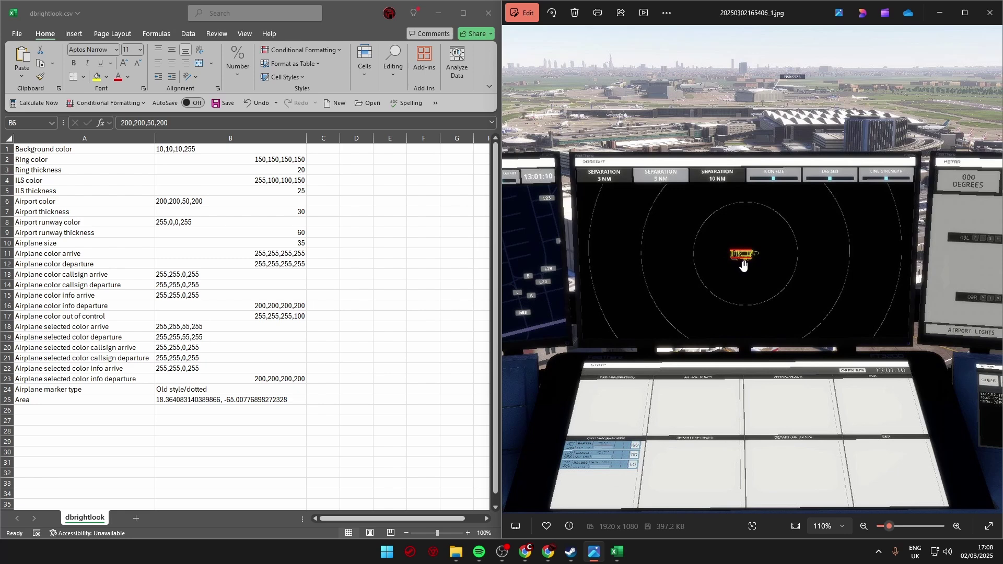
{"action": "key", "text": "alt+Tab"}
{"action": "key", "text": "Down"}
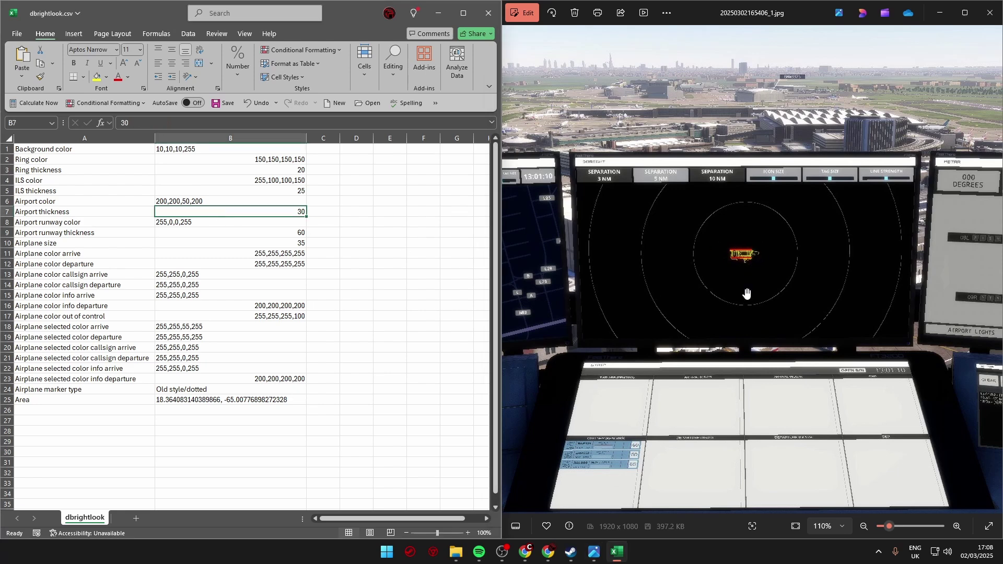
- Compare the Airport runway color and Airport runway thickness values with the red runway lines on the radar
{"action": "left_click", "coordinate": [233, 224]}
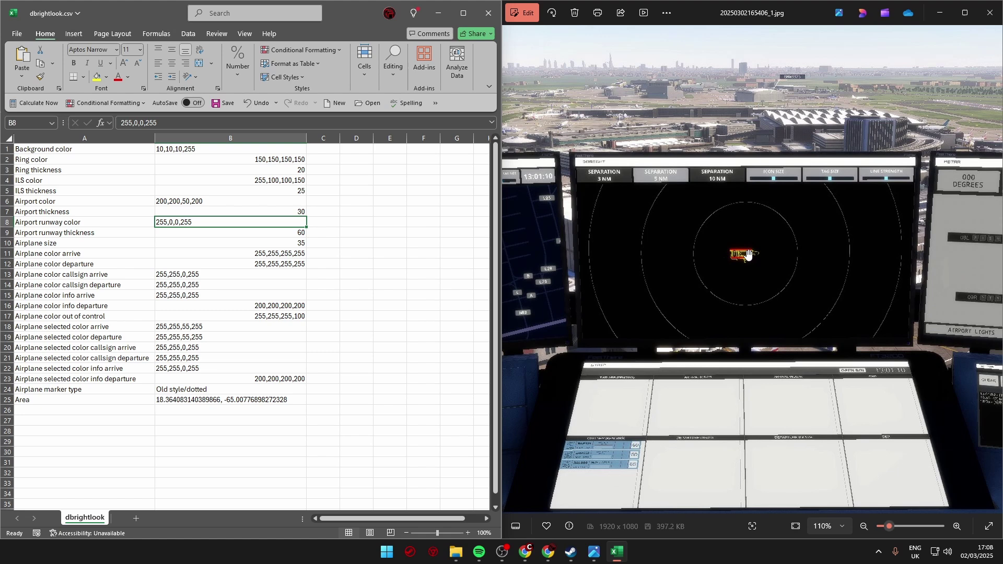
{"action": "left_click", "coordinate": [250, 241]}
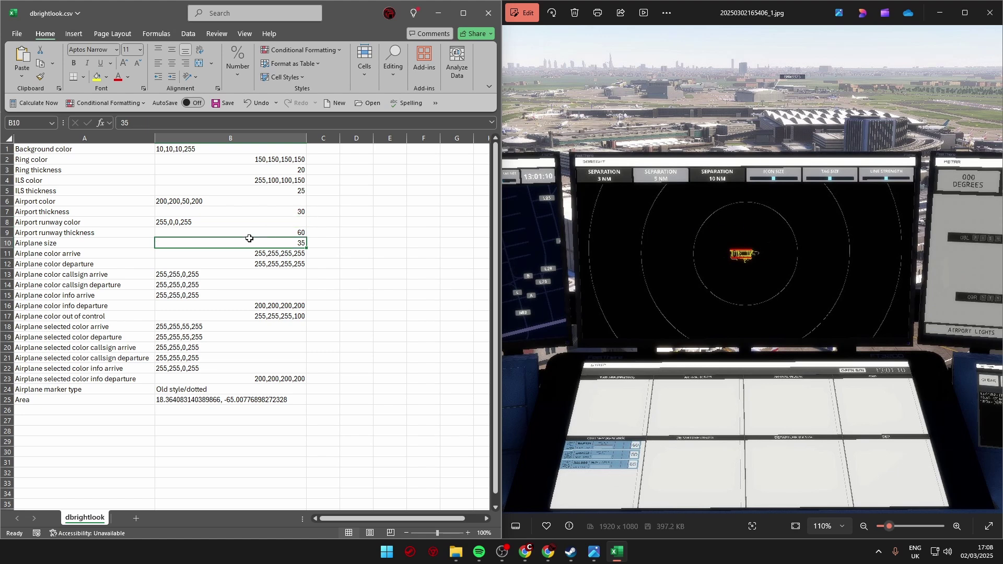
{"action": "left_click", "coordinate": [286, 232]}
- Review the Airplane size value and the Airplane color arrive and departure rows
{"action": "left_click", "coordinate": [266, 244]}
{"action": "left_click", "coordinate": [222, 255]}
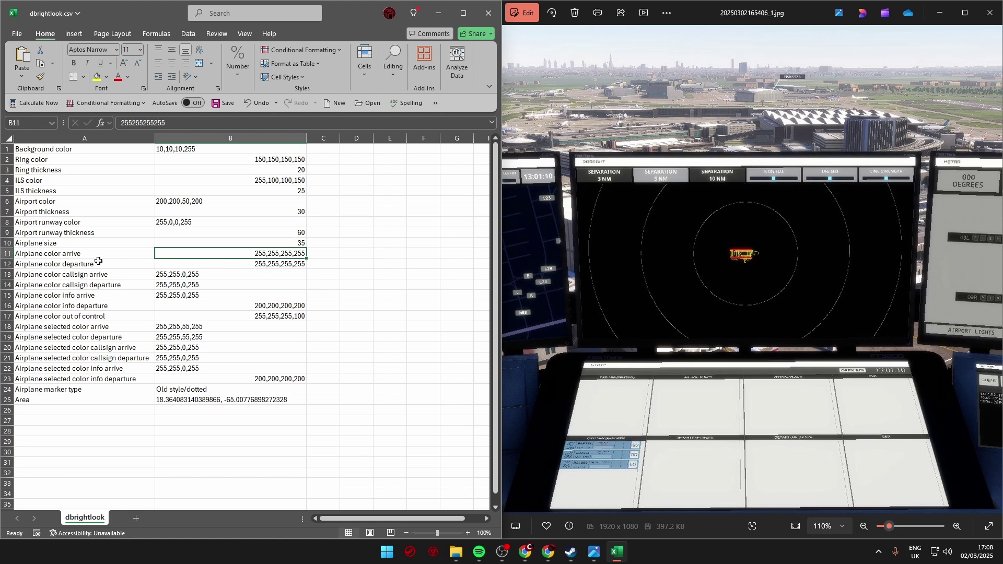
{"action": "left_click_drag", "start_coordinate": [83, 254], "coordinate": [214, 264]}
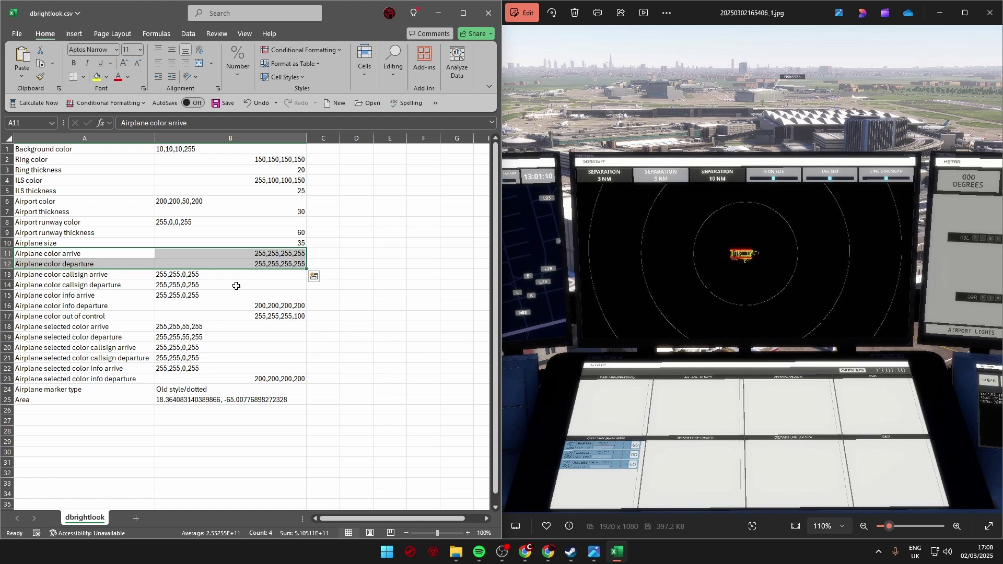
{"action": "key", "text": "Down"}
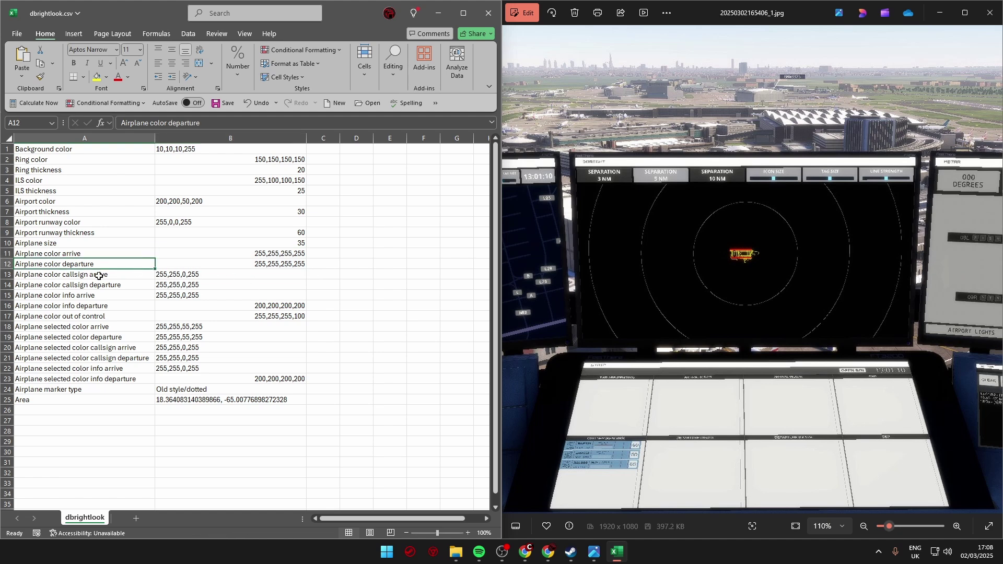
- Compare the Airplane color callsign and info rows with the Airplane color arrive and departure values
{"action": "left_click", "coordinate": [166, 275]}
{"action": "left_click", "coordinate": [170, 284]}
{"action": "left_click", "coordinate": [199, 276]}
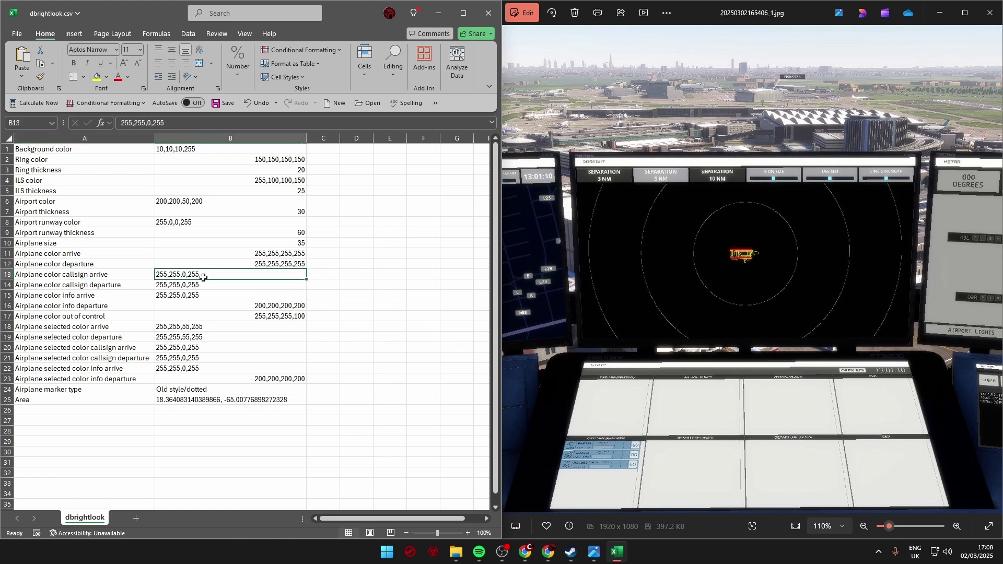
{"action": "left_click", "coordinate": [148, 304]}
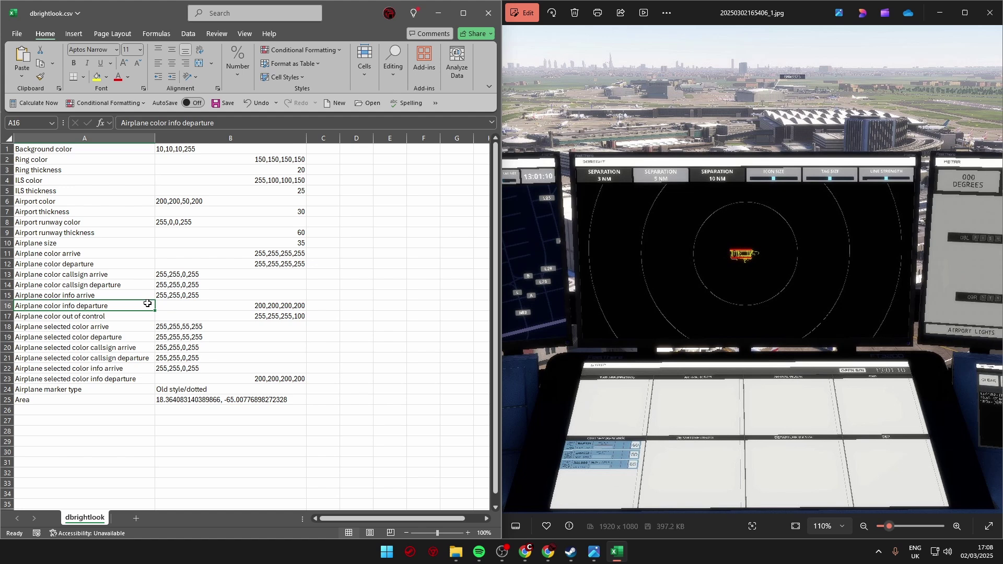
{"action": "left_click", "coordinate": [189, 280]}
{"action": "left_click", "coordinate": [254, 265]}
{"action": "left_click", "coordinate": [258, 252]}
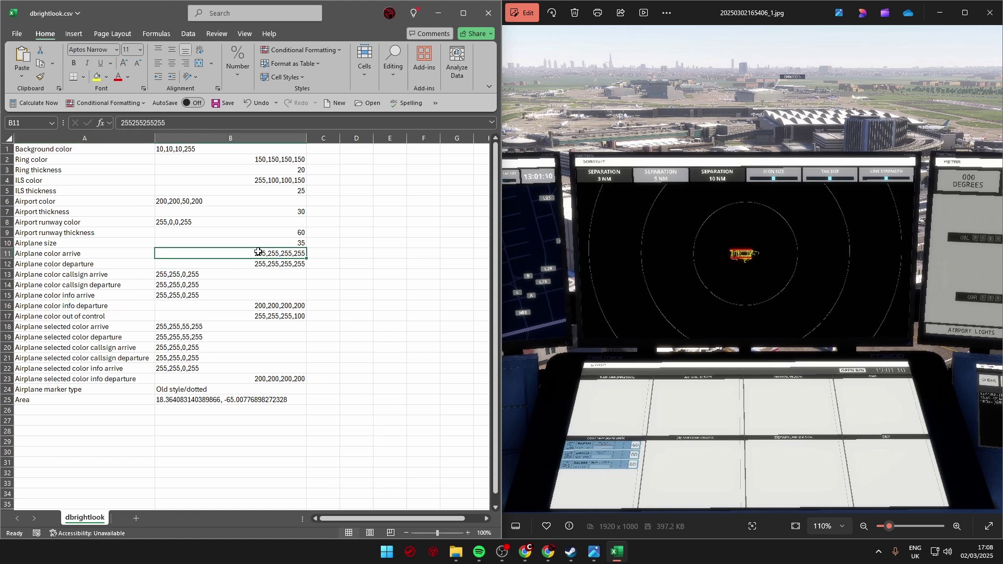
- Review the Airplane color callsign, info arrive, info departure and out of control rows in dbrightlook.csv
{"action": "left_click", "coordinate": [239, 281]}
{"action": "left_click", "coordinate": [264, 271]}
{"action": "left_click_drag", "start_coordinate": [83, 295], "coordinate": [215, 296]}
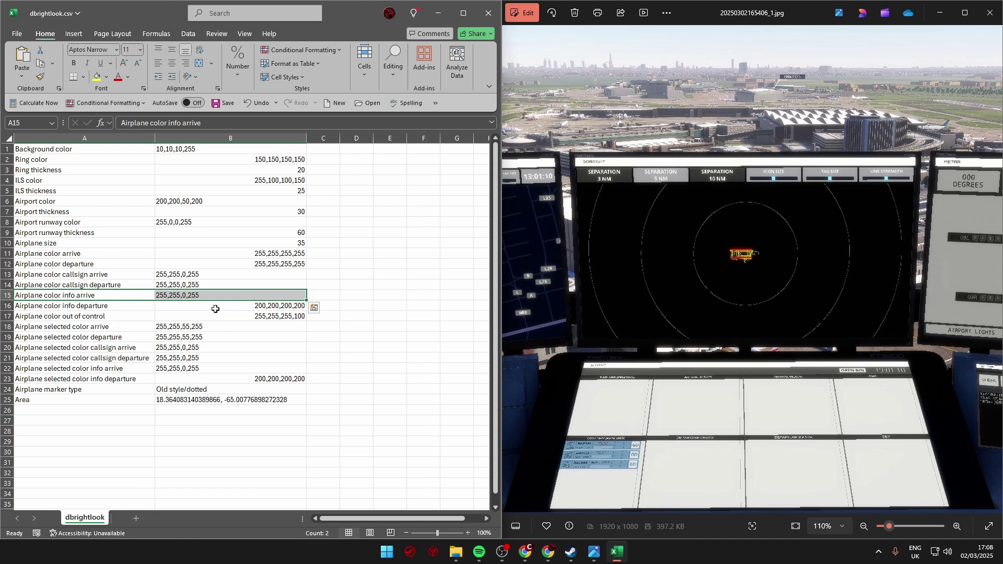
{"action": "left_click_drag", "start_coordinate": [215, 308], "coordinate": [133, 308]}
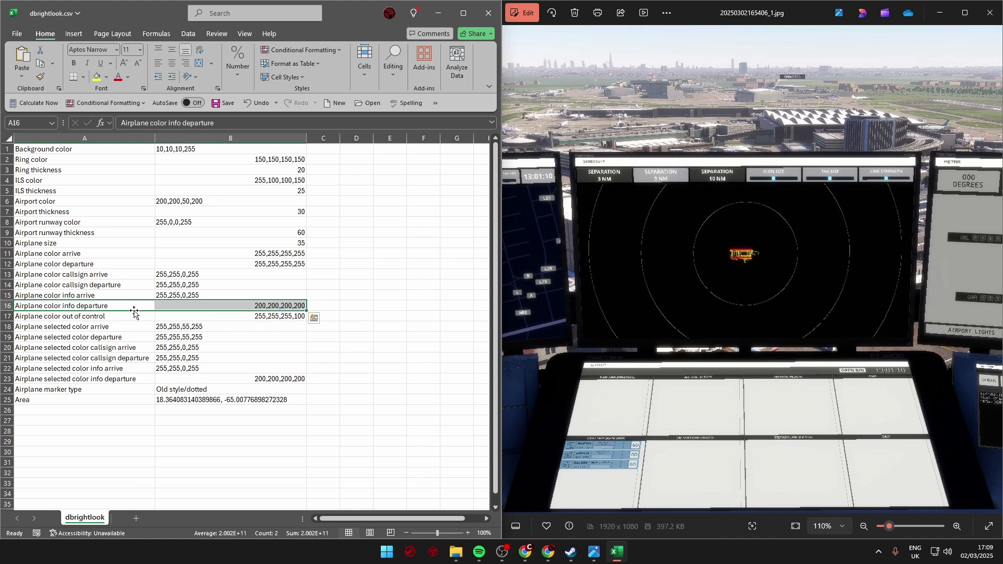
{"action": "left_click", "coordinate": [134, 305]}
{"action": "left_click", "coordinate": [135, 296]}
{"action": "left_click", "coordinate": [122, 312]}
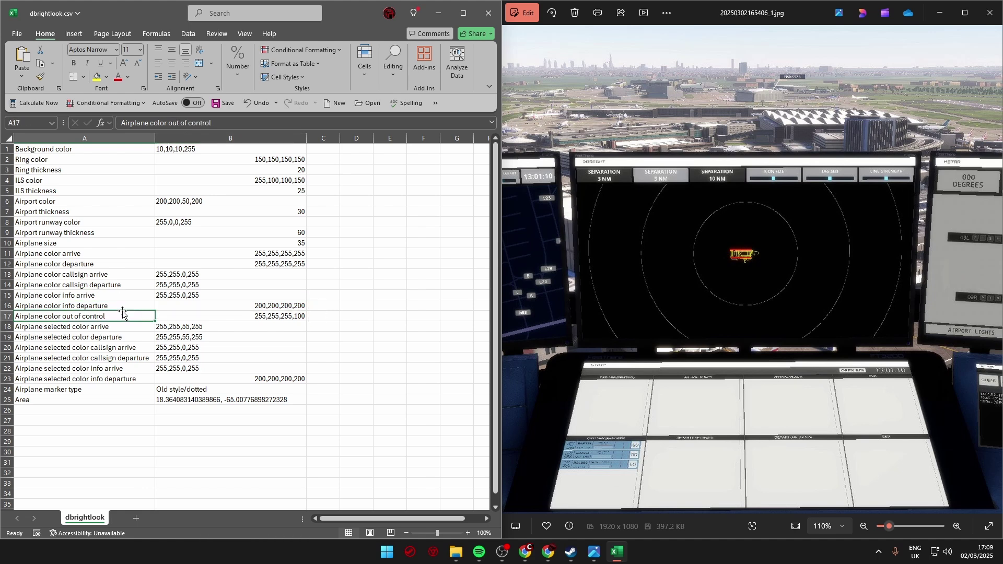
{"action": "left_click", "coordinate": [188, 317], "text": "shift"}
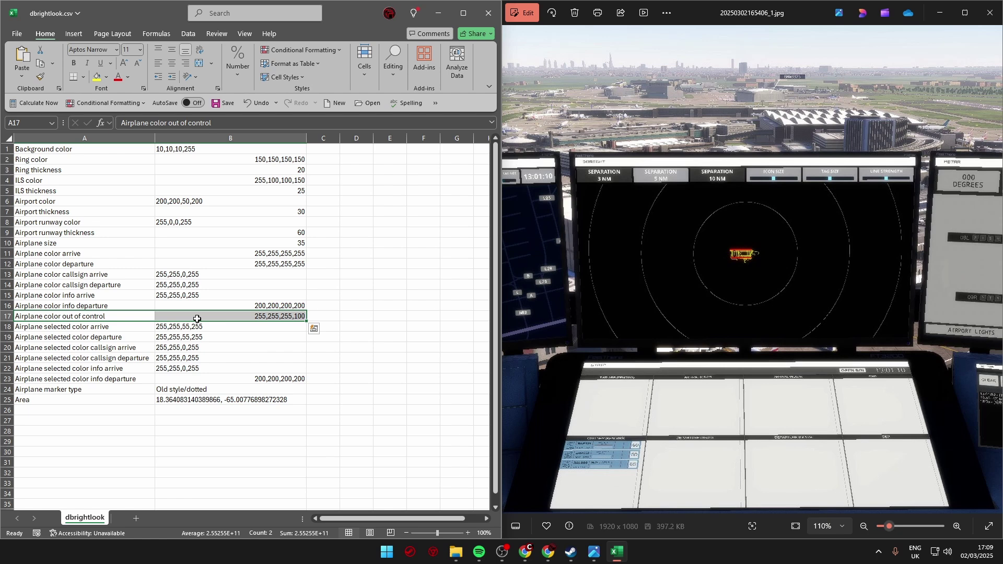
- Review the Airplane selected color rows, then the Airplane marker type and Area settings
{"action": "key", "text": "Down"}
{"action": "key", "text": "shift+Right"}
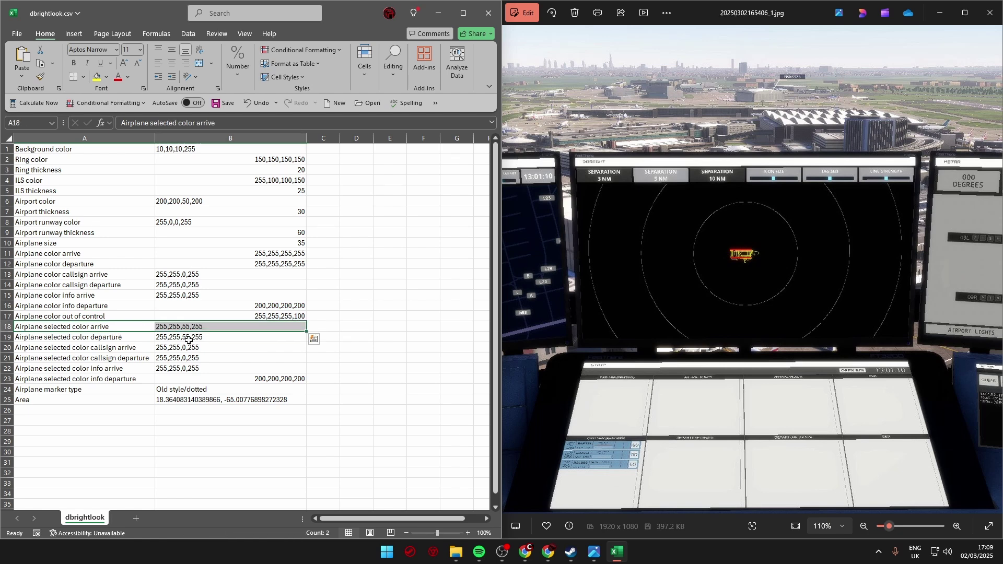
{"action": "left_click", "coordinate": [103, 328]}
{"action": "left_click", "coordinate": [107, 336]}
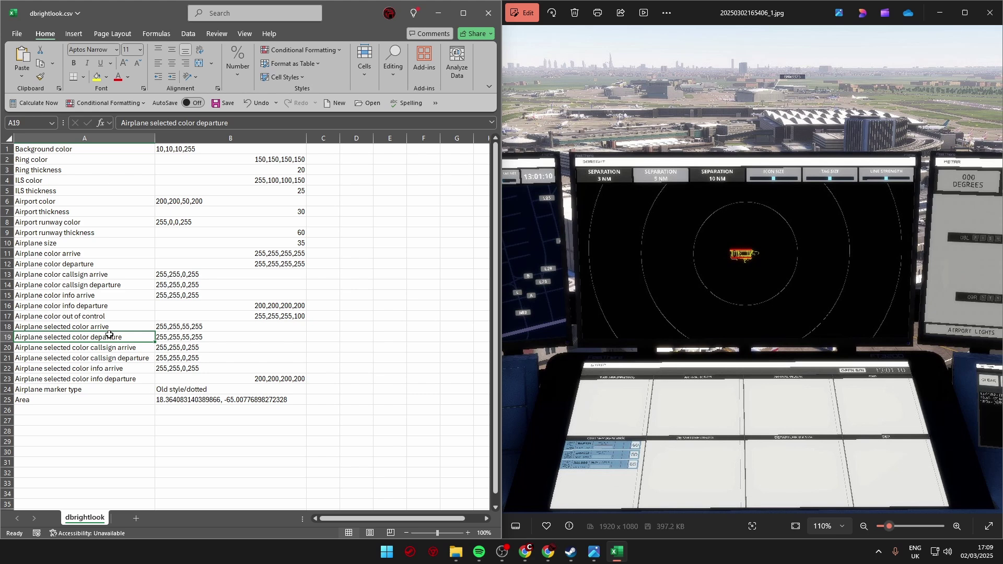
{"action": "left_click", "coordinate": [142, 349]}
{"action": "left_click", "coordinate": [139, 362]}
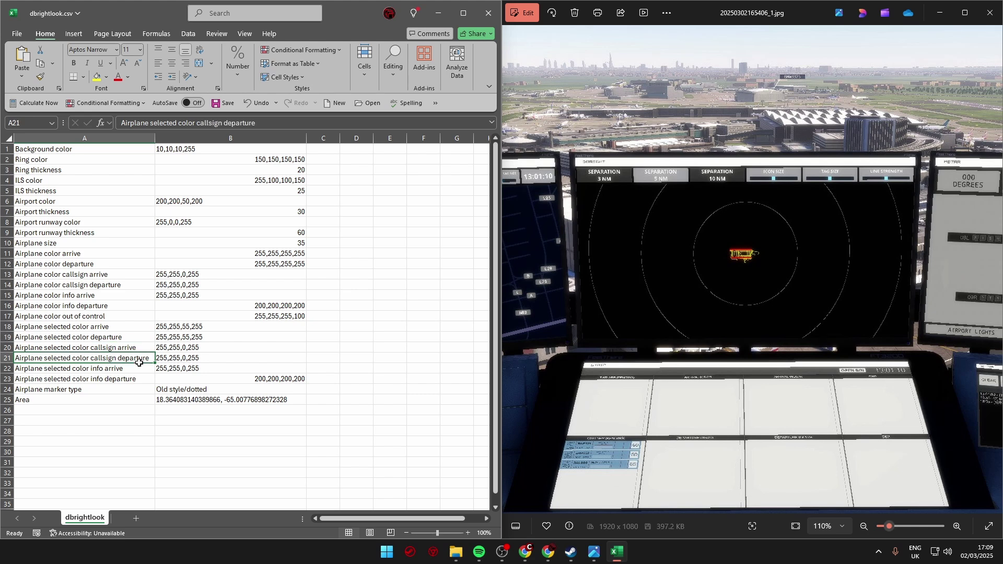
{"action": "left_click", "coordinate": [133, 369]}
{"action": "left_click", "coordinate": [138, 381]}
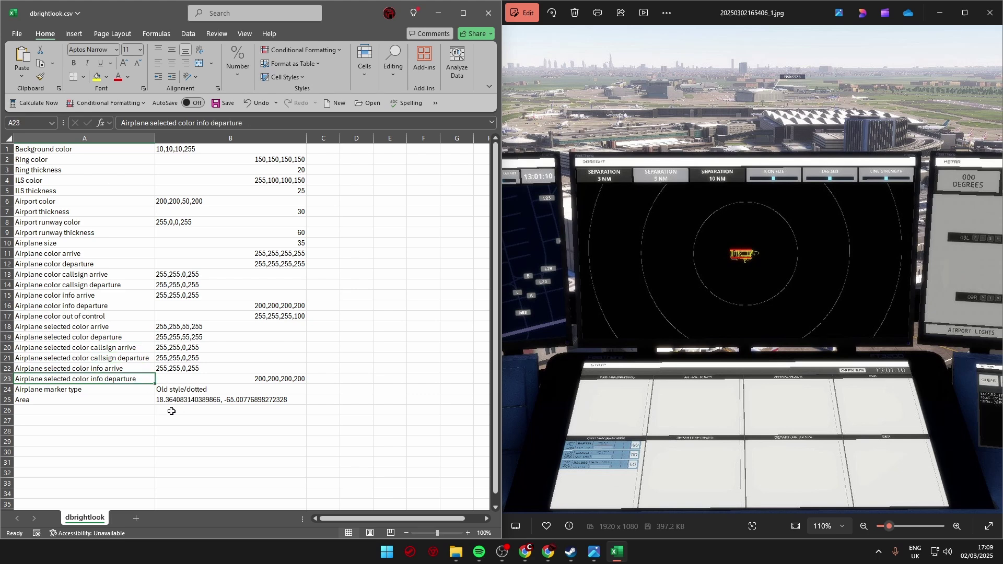
{"action": "left_click_drag", "start_coordinate": [119, 393], "coordinate": [212, 389]}
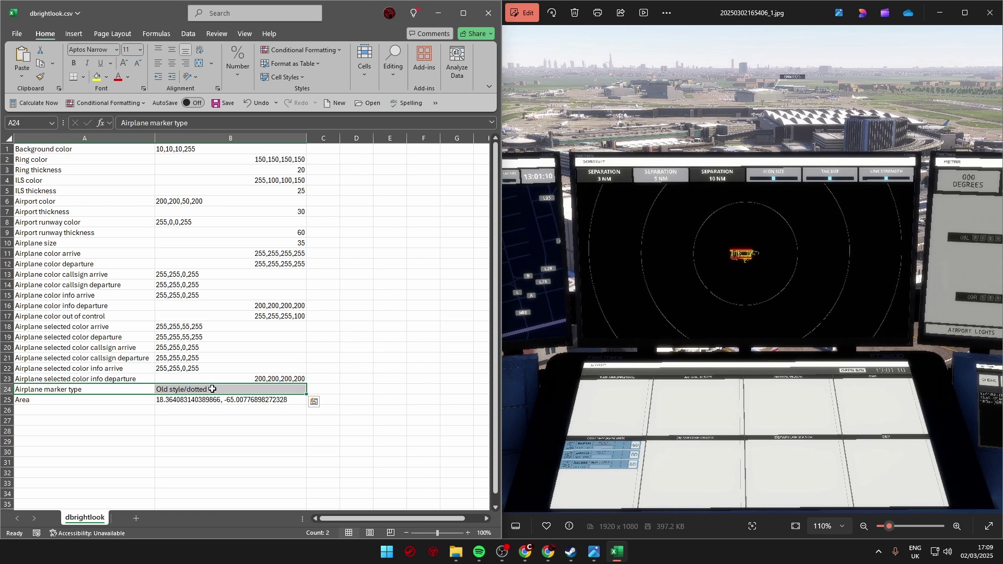
{"action": "left_click", "coordinate": [180, 400]}
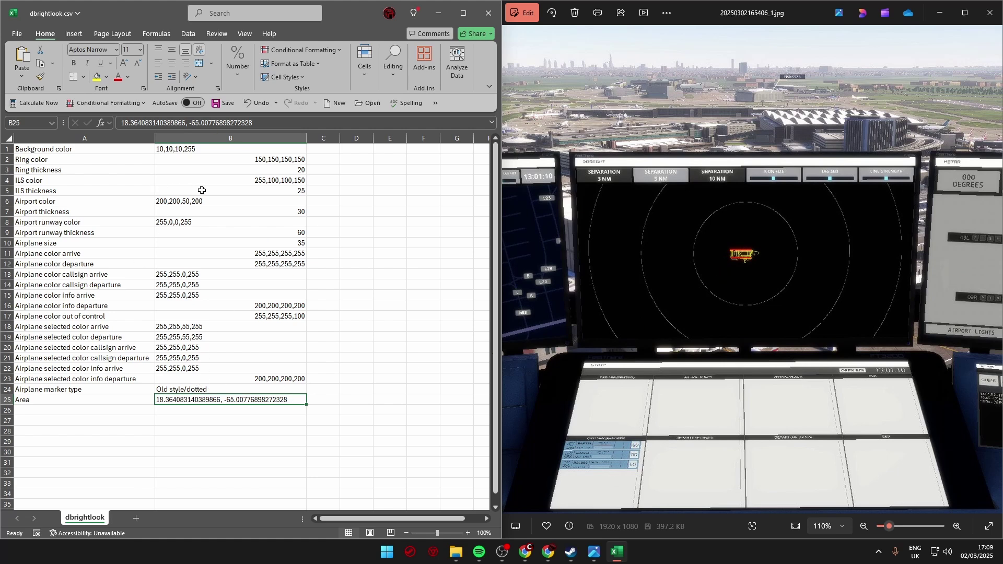
- Switch to Chrome to consult the RGB colour picker for the radar color values, then return to the spreadsheet
{"action": "left_click_drag", "start_coordinate": [201, 180], "coordinate": [253, 296]}
{"action": "key", "text": "alt+Tab"}
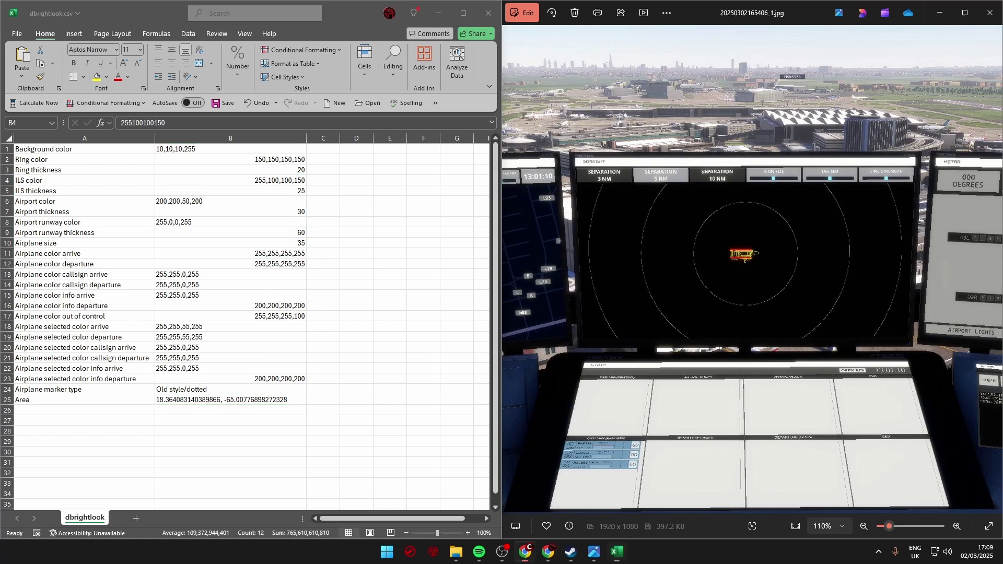
{"action": "key", "text": "ctrl+a"}
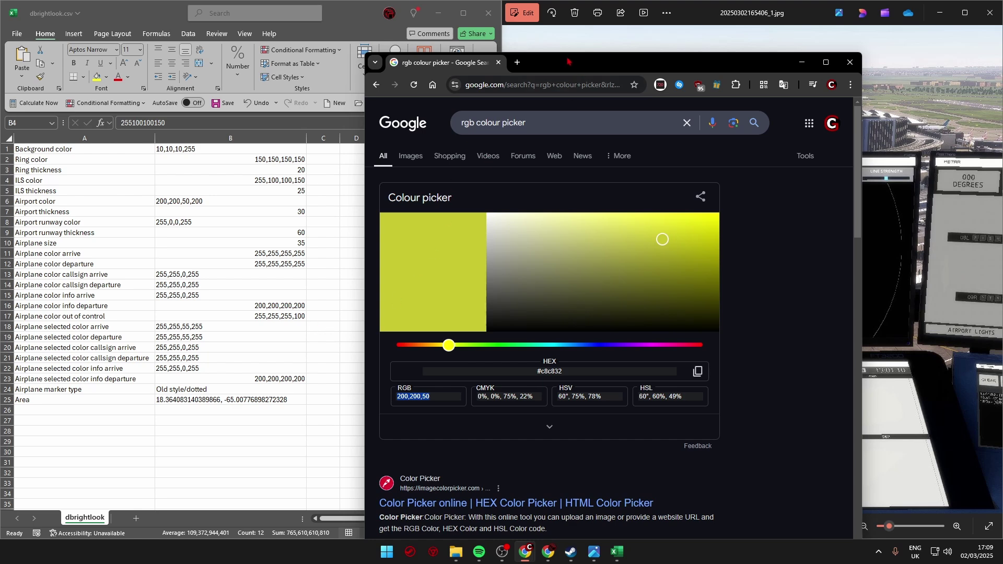
{"action": "key", "text": "super+Down"}
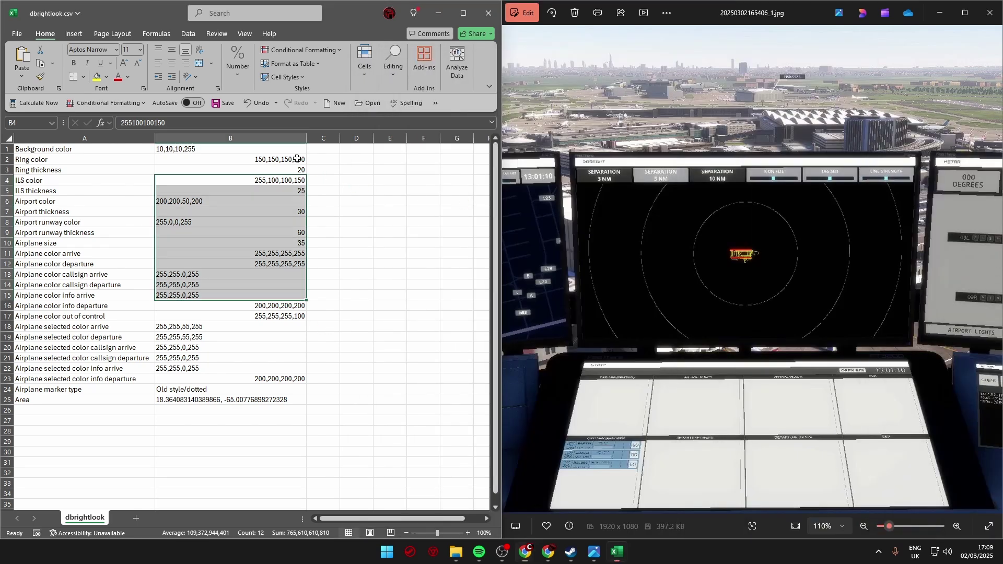
- Compare the Ring color and ILS color values with the range rings on the radar screenshot
{"action": "left_click", "coordinate": [295, 159]}
{"action": "left_click", "coordinate": [332, 163]}
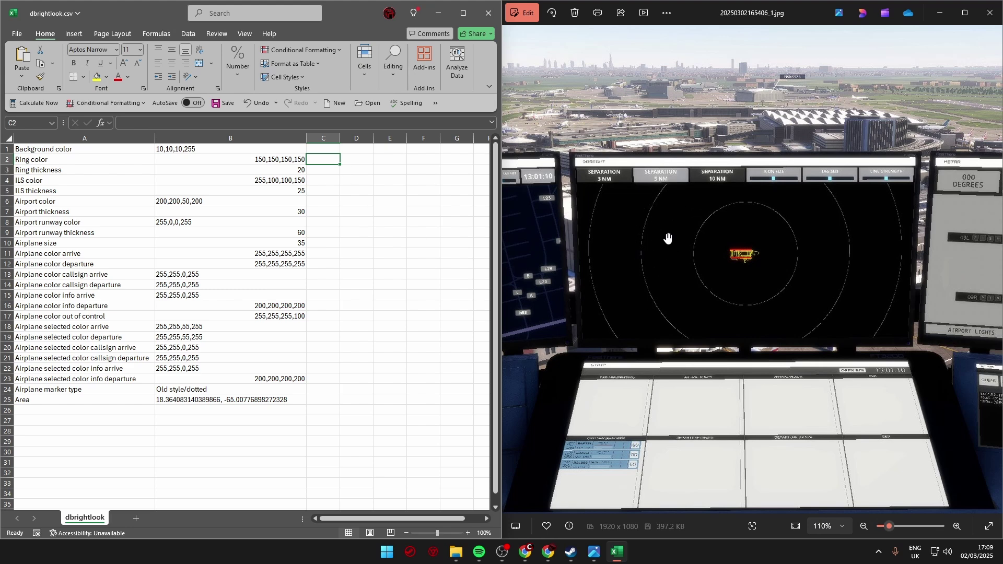
{"action": "left_click", "coordinate": [282, 180]}
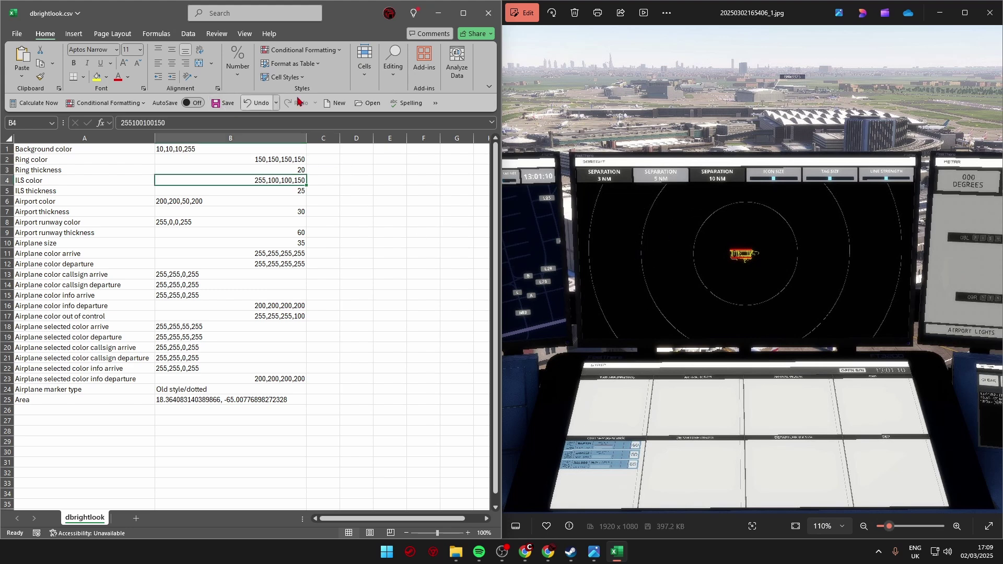
- Close dbrightlook.csv and open striplook.csv from the theme folder
{"action": "left_click", "coordinate": [489, 13]}
{"action": "left_click", "coordinate": [401, 344]}
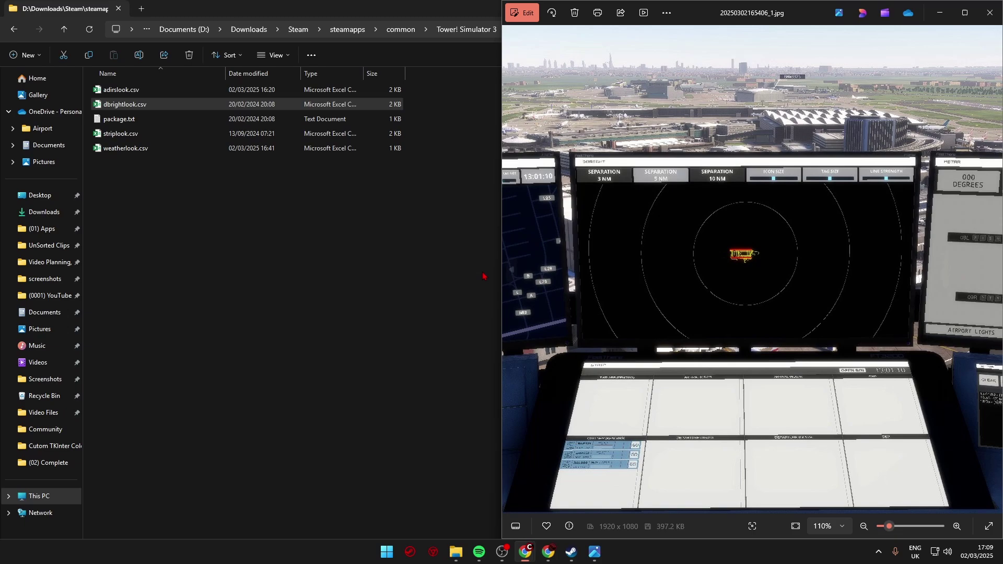
{"action": "double_click", "coordinate": [196, 133]}
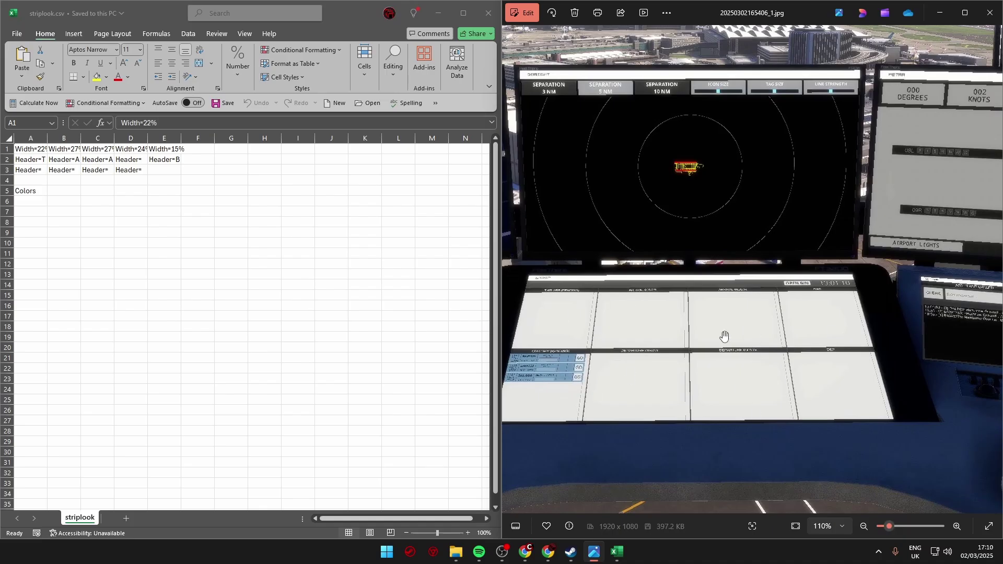
- Widen the columns and increase the row heights in striplook.csv to fit the full text of each cell
{"action": "left_click_drag", "start_coordinate": [47, 138], "coordinate": [328, 137]}
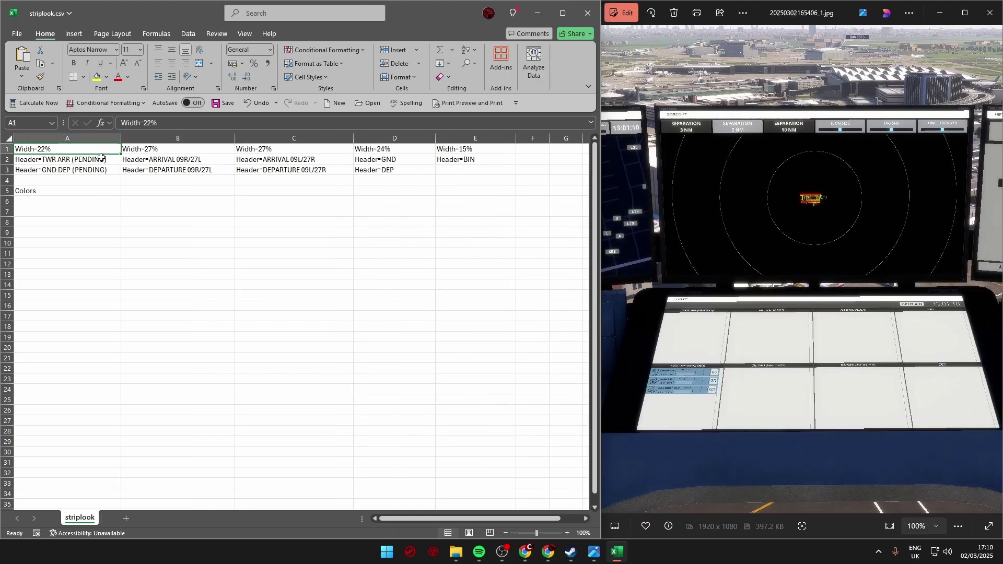
{"action": "left_click_drag", "start_coordinate": [7, 164], "coordinate": [20, 488]}
{"action": "scroll", "coordinate": [88, 362], "scroll_direction": "down", "scroll_amount": 1}
{"action": "scroll", "coordinate": [168, 405], "scroll_direction": "down", "scroll_amount": 3}
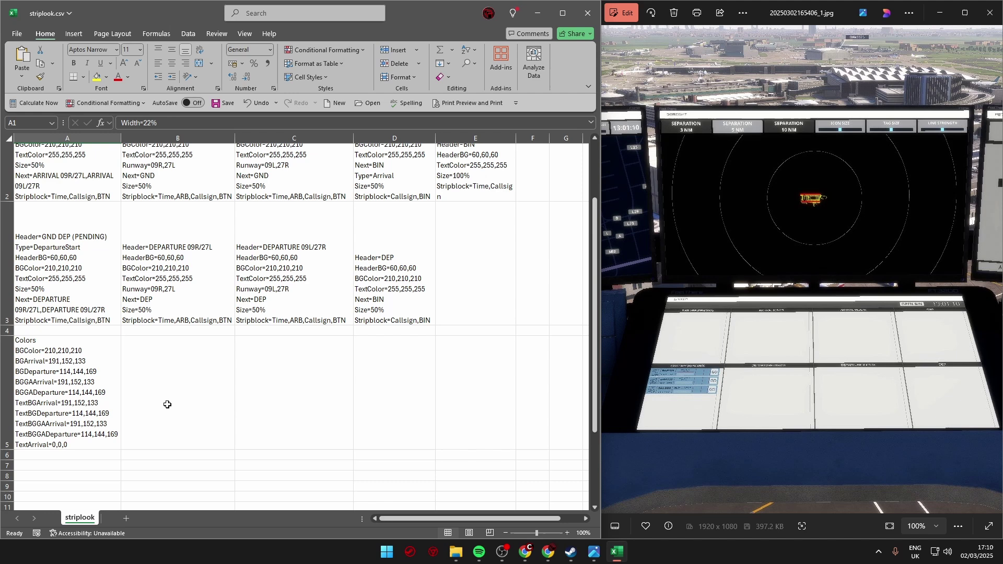
- Compare the TWR ARR (PENDING) cell with the flight strip board, enlarging the screenshot to 195%
{"action": "scroll", "coordinate": [78, 198], "scroll_direction": "up", "scroll_amount": 5}
{"action": "left_click", "coordinate": [79, 198]}
{"action": "left_click", "coordinate": [647, 357]}
{"action": "scroll", "coordinate": [648, 356], "scroll_direction": "up", "scroll_amount": 5}
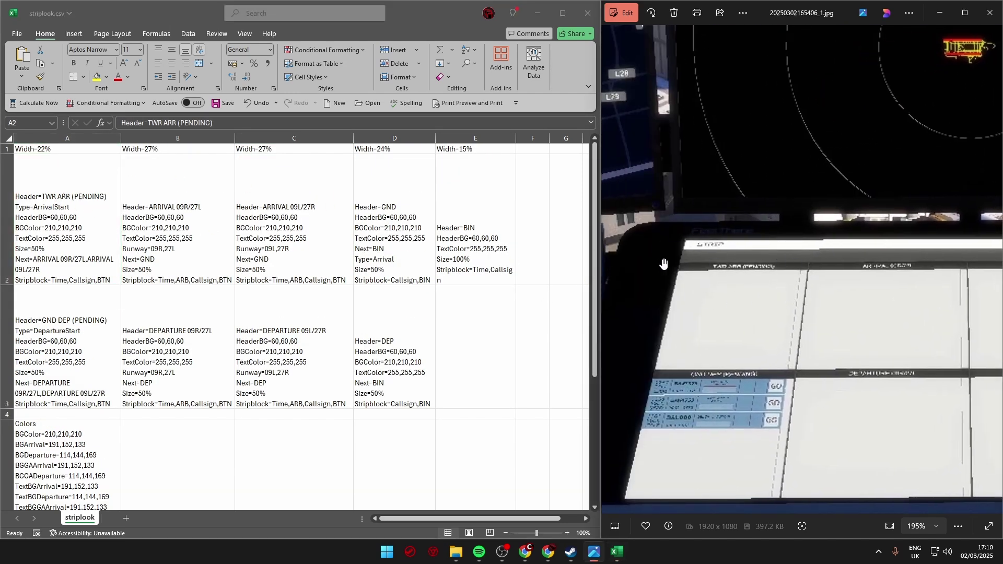
{"action": "left_click_drag", "start_coordinate": [734, 360], "coordinate": [754, 319]}
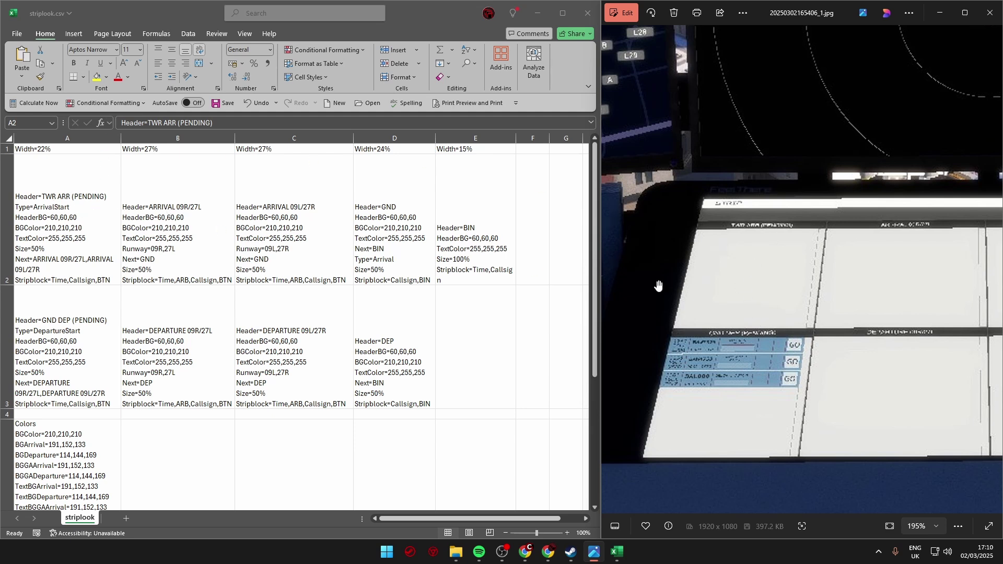
- Examine the HeaderBG and BGColor values inside the TWR ARR (PENDING) cell against the strip board's header and background
{"action": "left_click", "coordinate": [86, 194]}
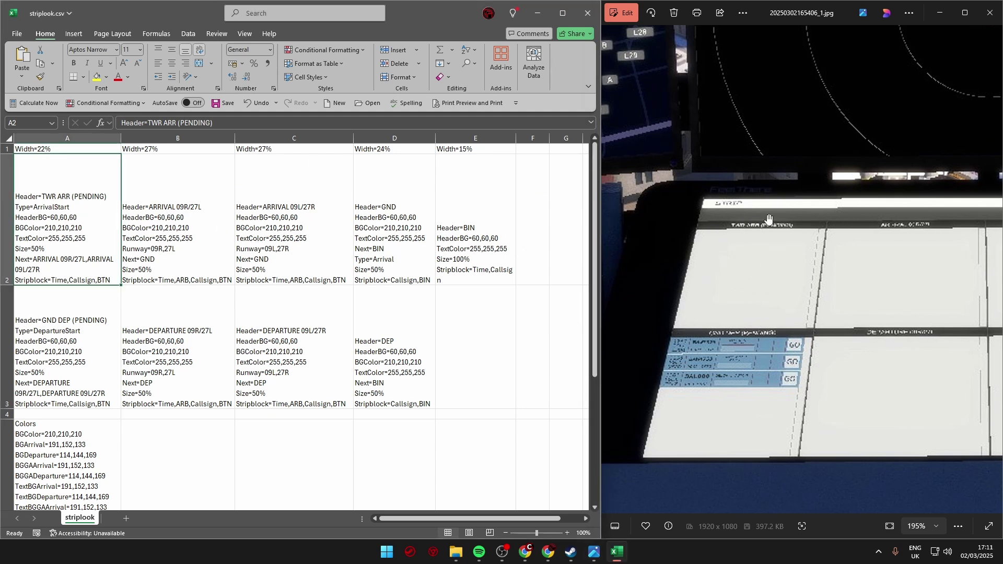
{"action": "double_click", "coordinate": [60, 209]}
{"action": "left_click_drag", "start_coordinate": [50, 208], "coordinate": [68, 207]}
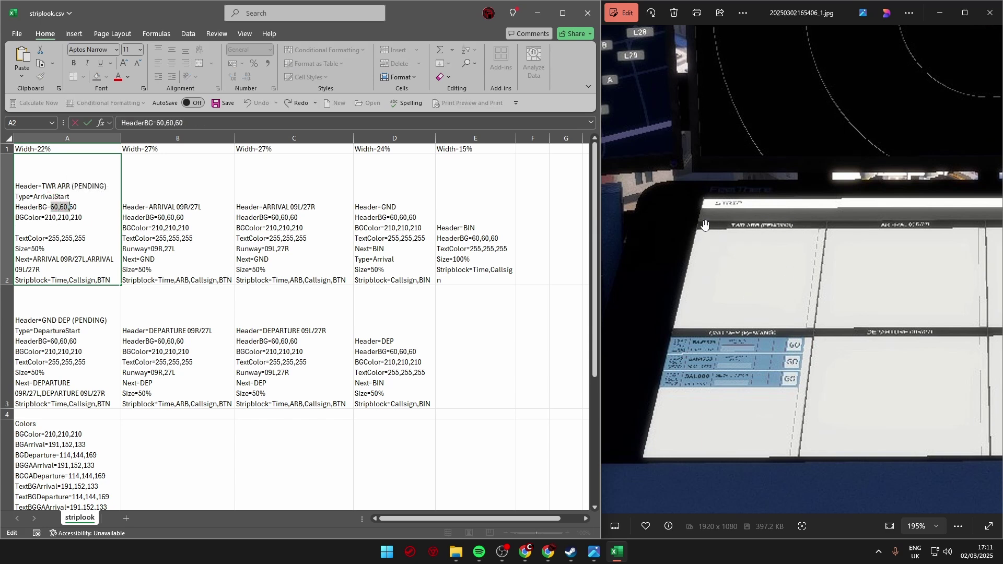
{"action": "left_click_drag", "start_coordinate": [45, 218], "coordinate": [70, 218]}
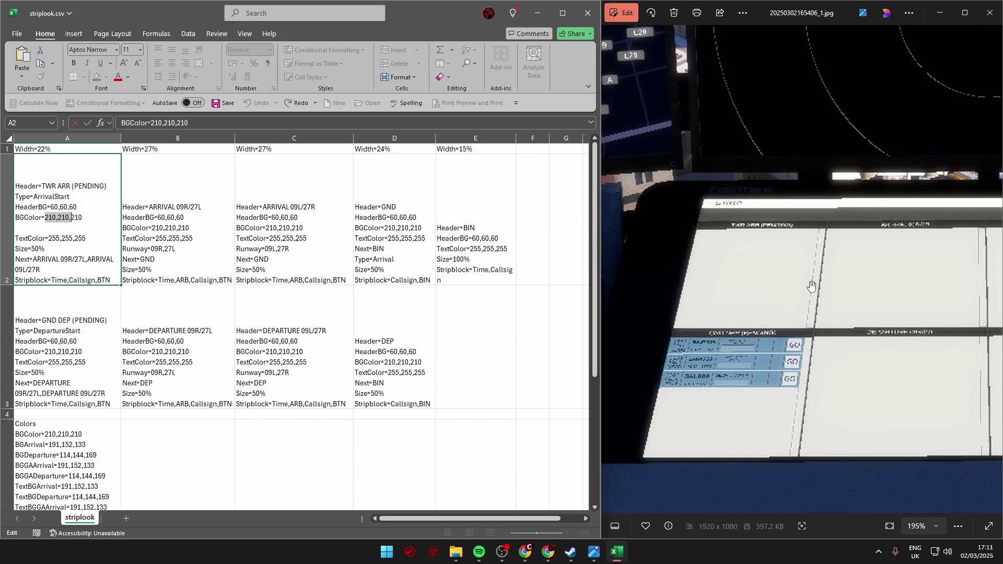
- Review the Colors block in cell A5 of striplook.csv, leaving its contents as they were
{"action": "scroll", "coordinate": [139, 392], "scroll_direction": "down", "scroll_amount": 3}
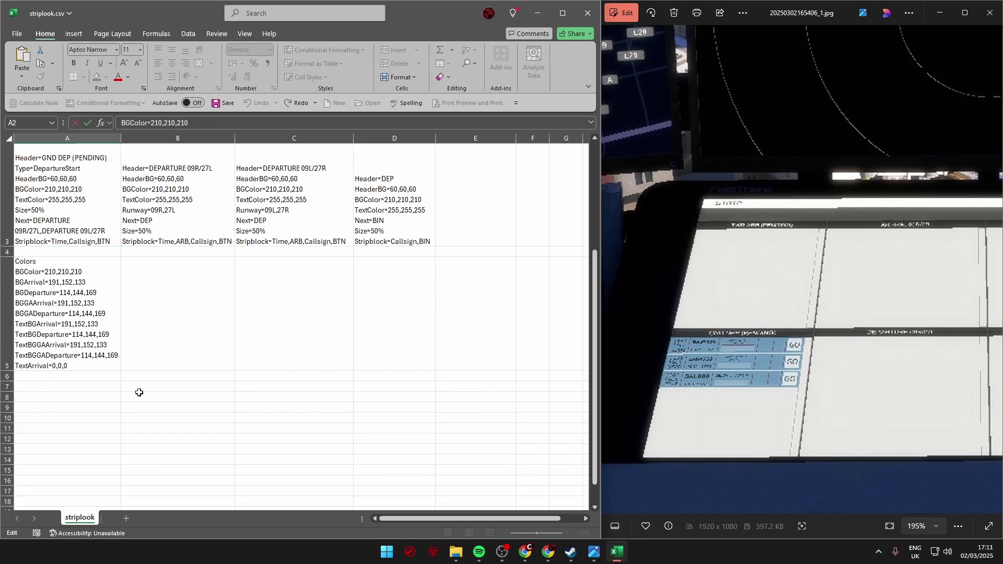
{"action": "left_click", "coordinate": [45, 253]}
{"action": "double_click", "coordinate": [56, 251]}
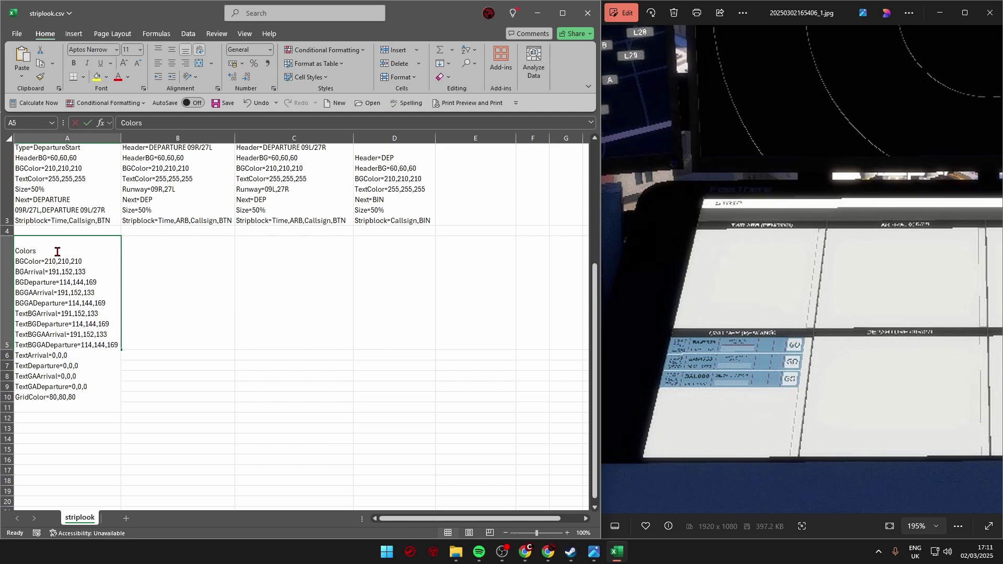
{"action": "key", "text": "ctrl+z"}
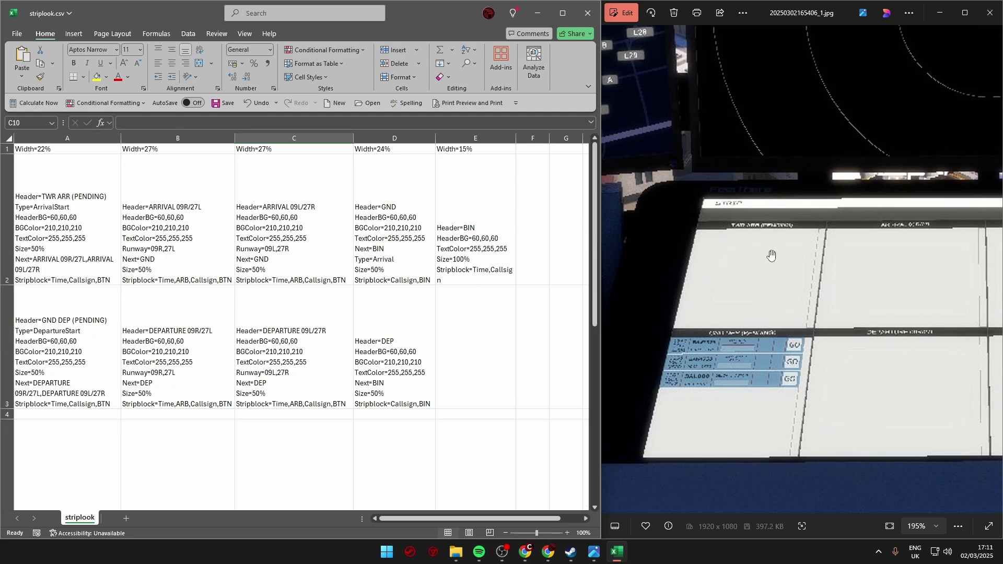
- Compare the TextColor and Size settings of the TWR ARR and GND DEP (PENDING) cells with their strip bays
{"action": "left_click", "coordinate": [42, 238]}
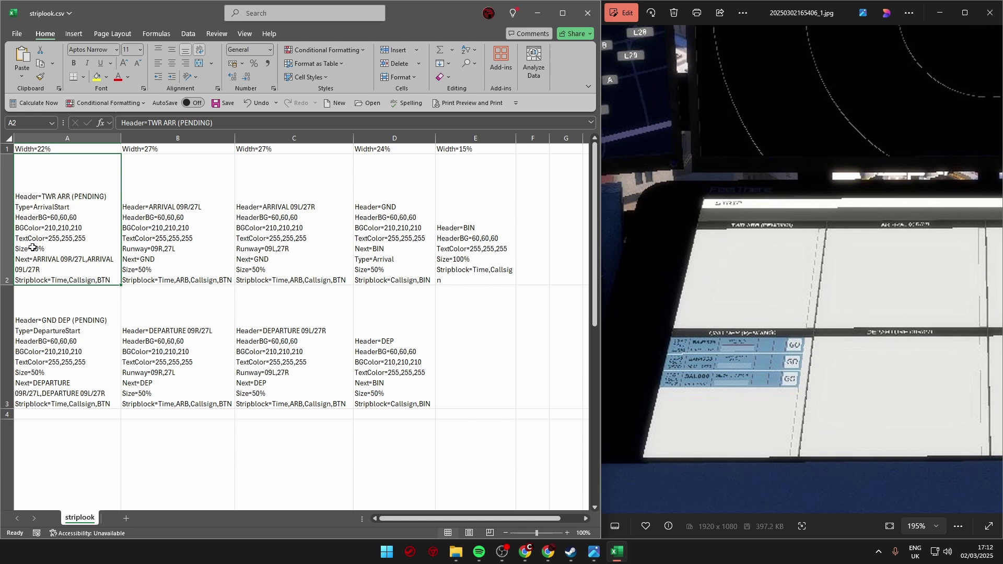
{"action": "left_click", "coordinate": [726, 251]}
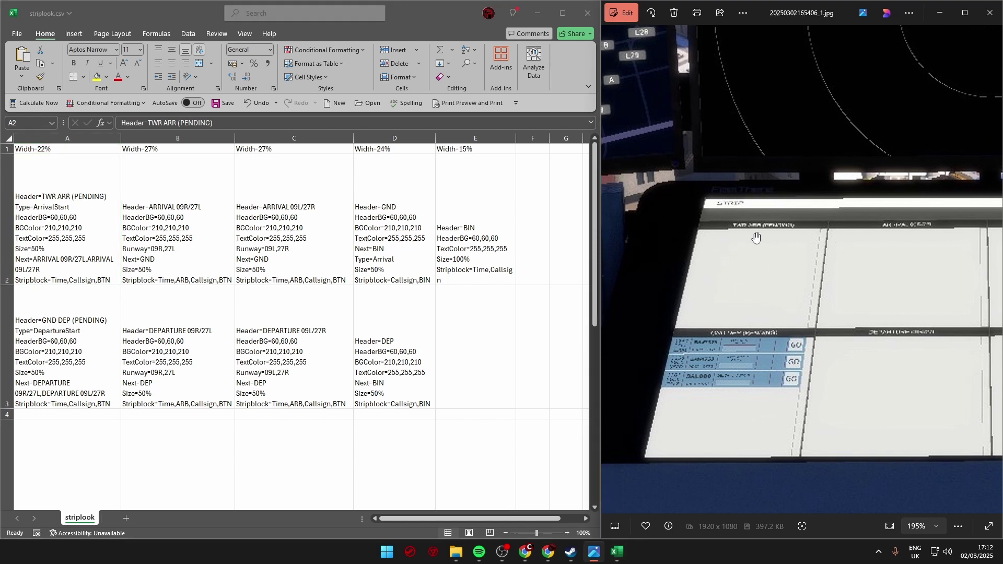
{"action": "left_click", "coordinate": [28, 248]}
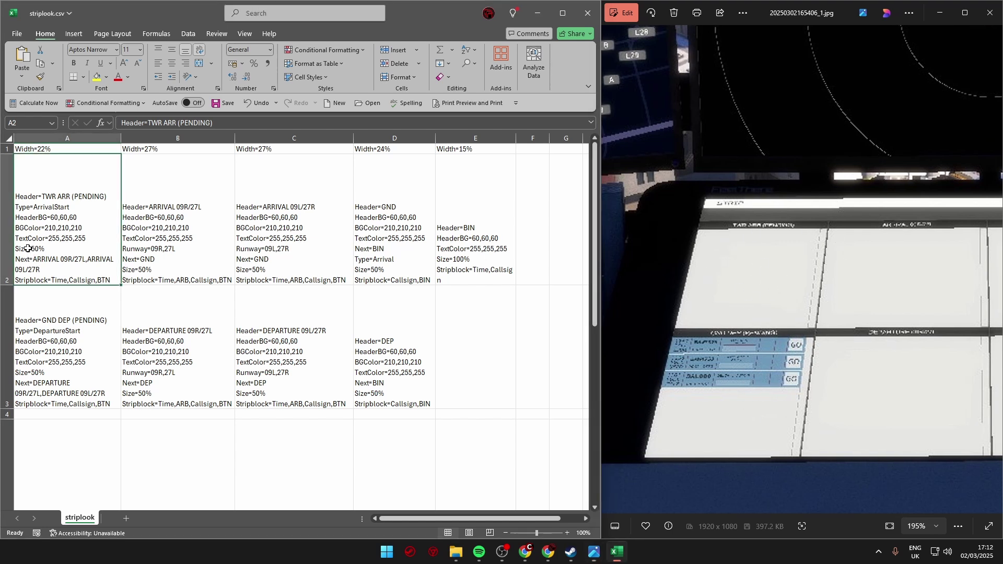
{"action": "left_click", "coordinate": [30, 375]}
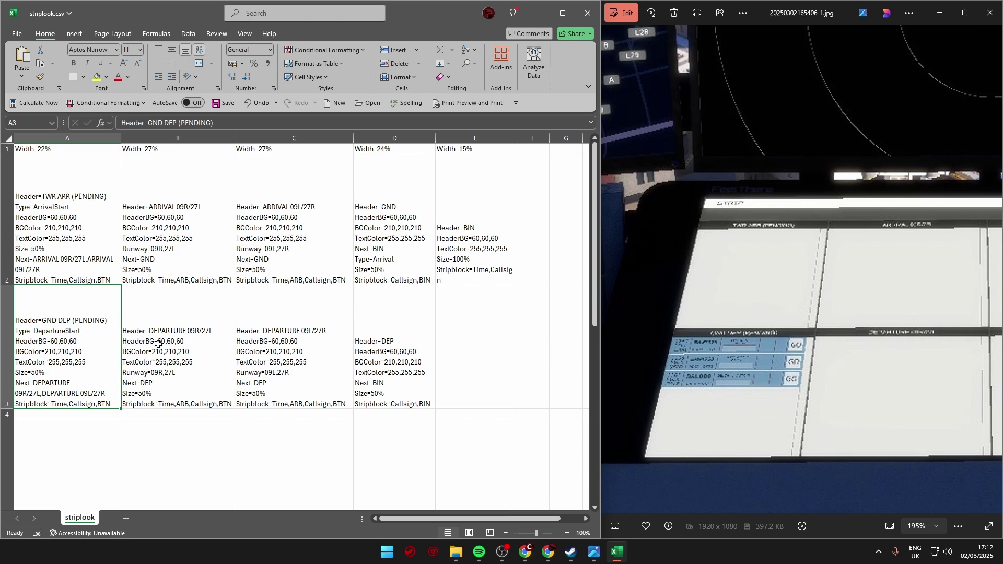
- Compare the TWR ARR cell's Next targets, the ARRIVAL 09R/27L cell and the first Width setting with the strip board
{"action": "left_click_drag", "start_coordinate": [641, 329], "coordinate": [511, 325]}
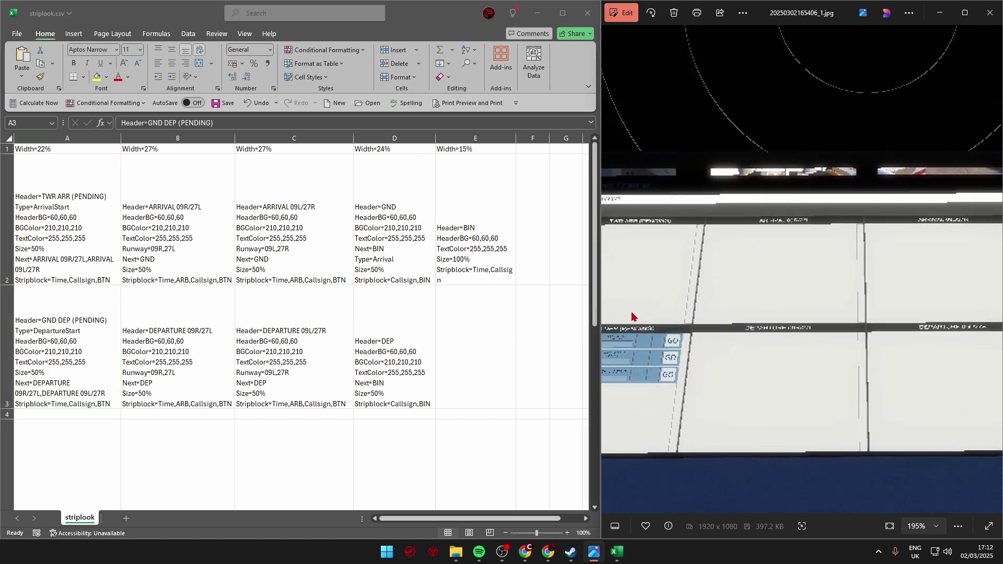
{"action": "left_click", "coordinate": [86, 263]}
{"action": "left_click", "coordinate": [73, 264]}
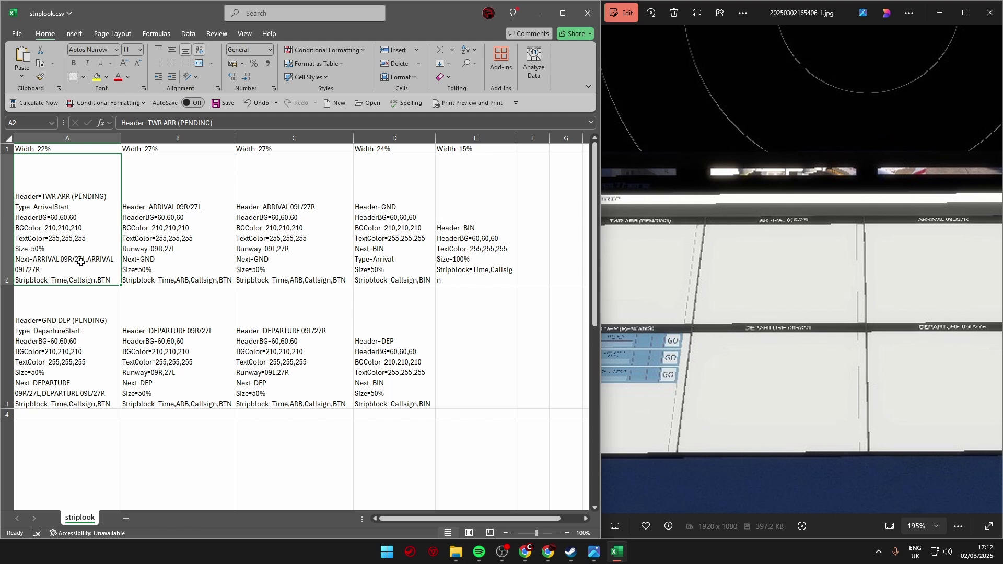
{"action": "left_click", "coordinate": [158, 212]}
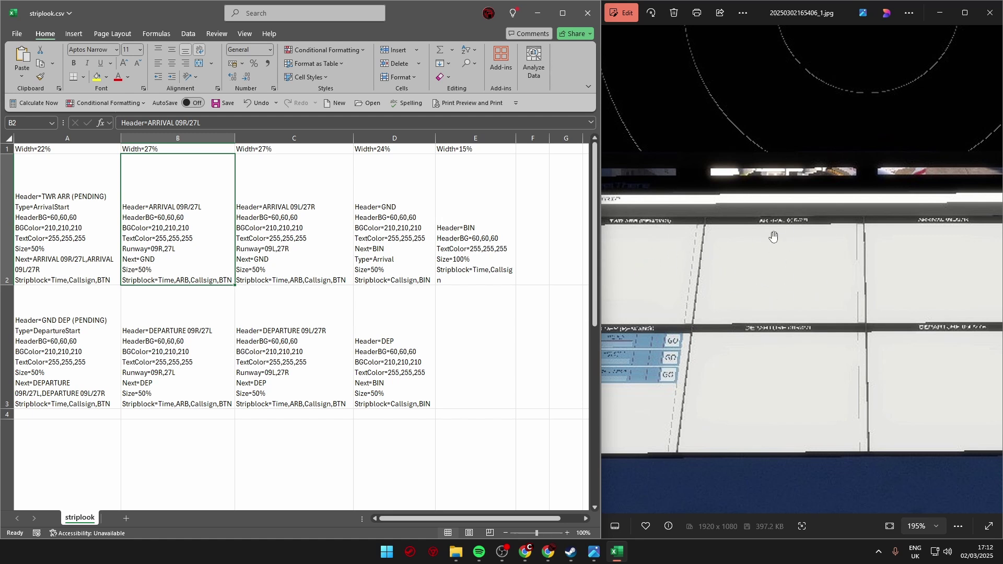
{"action": "left_click", "coordinate": [67, 149]}
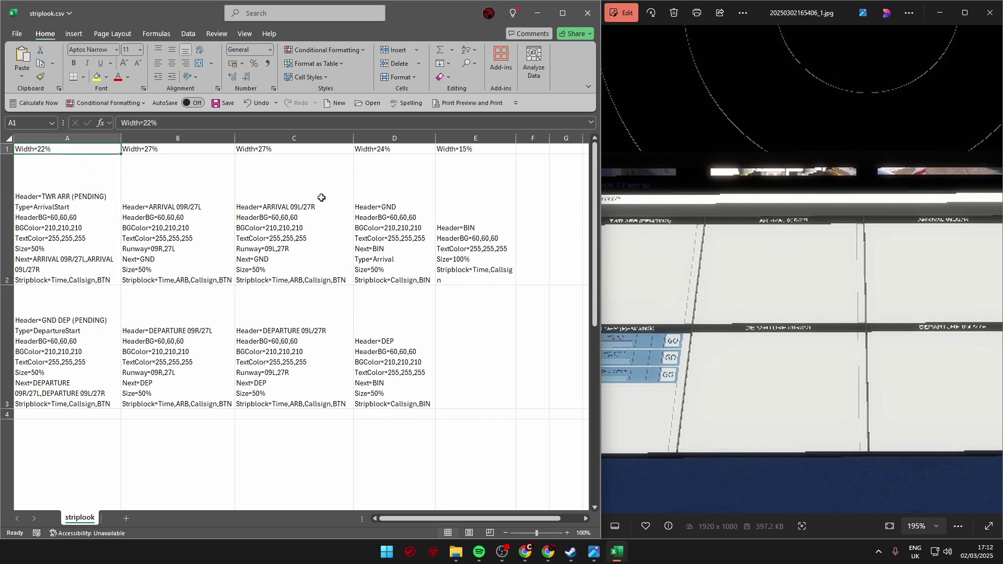
- Compare the Width settings in cells A1 to D1 with the widths of the strip board's columns
{"action": "left_click_drag", "start_coordinate": [69, 151], "coordinate": [392, 150]}
{"action": "left_click_drag", "start_coordinate": [748, 278], "coordinate": [729, 314]}
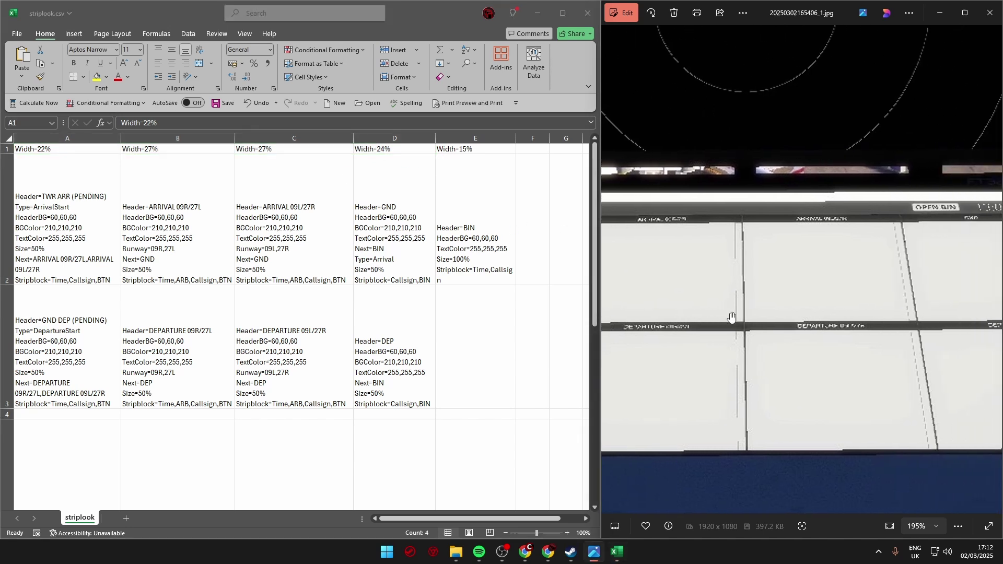
{"action": "left_click_drag", "start_coordinate": [692, 258], "coordinate": [721, 275]}
{"action": "left_click_drag", "start_coordinate": [899, 284], "coordinate": [814, 277]}
{"action": "scroll", "coordinate": [814, 276], "scroll_direction": "down", "scroll_amount": 5}
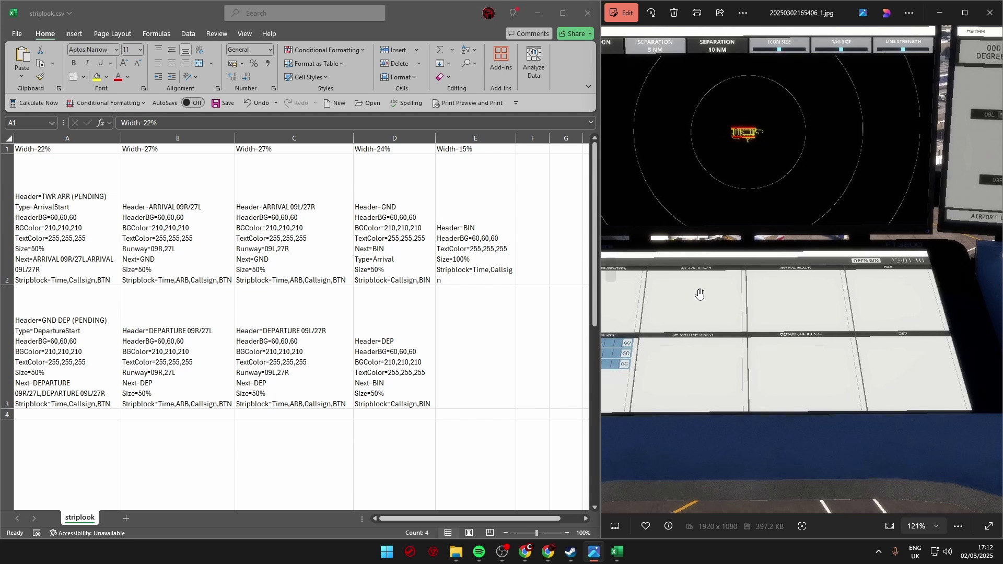
{"action": "left_click_drag", "start_coordinate": [705, 309], "coordinate": [795, 312]}
{"action": "left_click", "coordinate": [82, 150]}
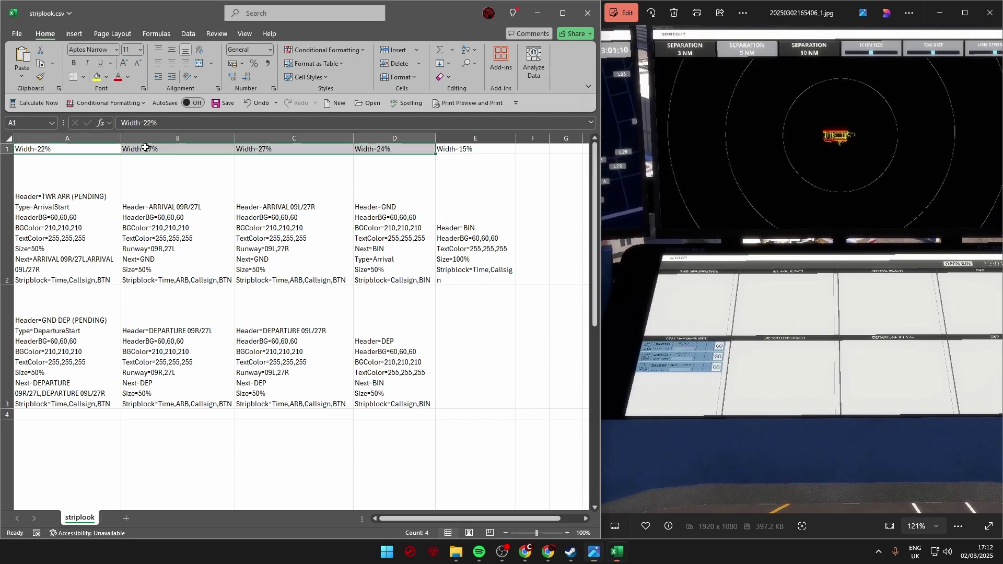
{"action": "left_click", "coordinate": [87, 151]}
{"action": "left_click_drag", "start_coordinate": [817, 348], "coordinate": [694, 345]}
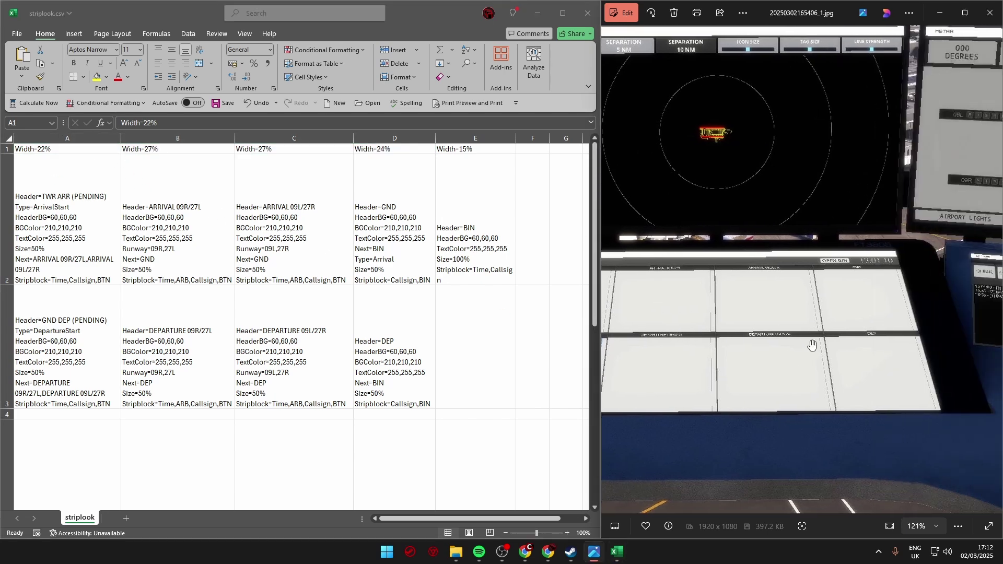
- Examine the Width setting in E1 and the BIN cell E2 against the strip board's bin
{"action": "left_click", "coordinate": [454, 151]}
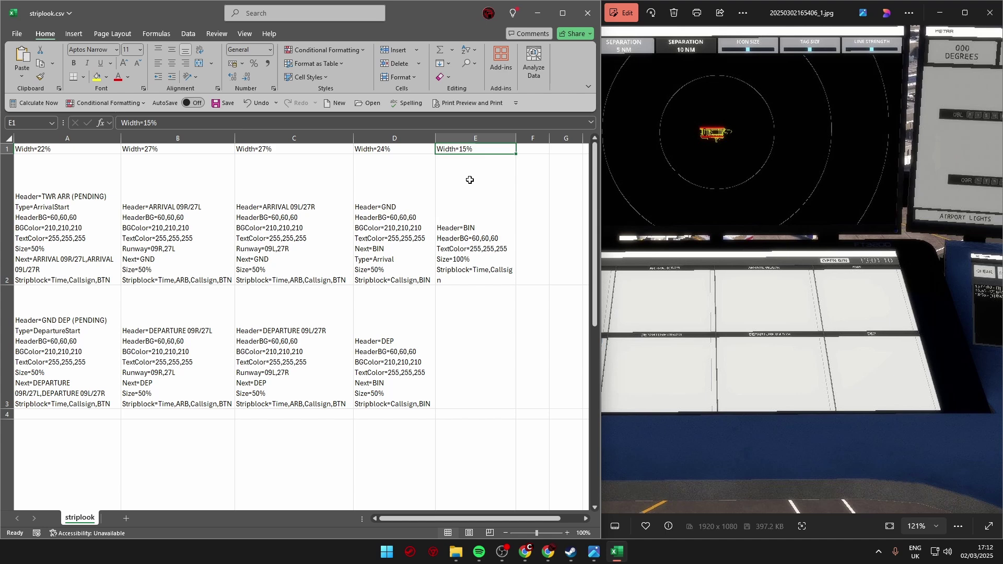
{"action": "left_click_drag", "start_coordinate": [468, 176], "coordinate": [461, 263]}
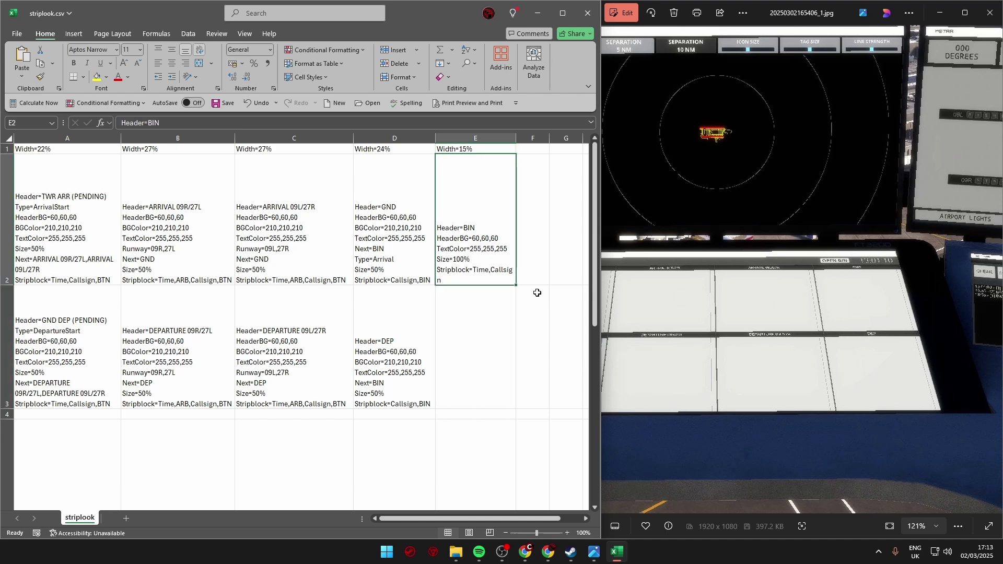
{"action": "mouse_move", "coordinate": [880, 295]}
{"action": "left_mouse_down"}
{"action": "mouse_move", "coordinate": [898, 364]}
{"action": "mouse_move", "coordinate": [870, 294]}
{"action": "left_mouse_up"}
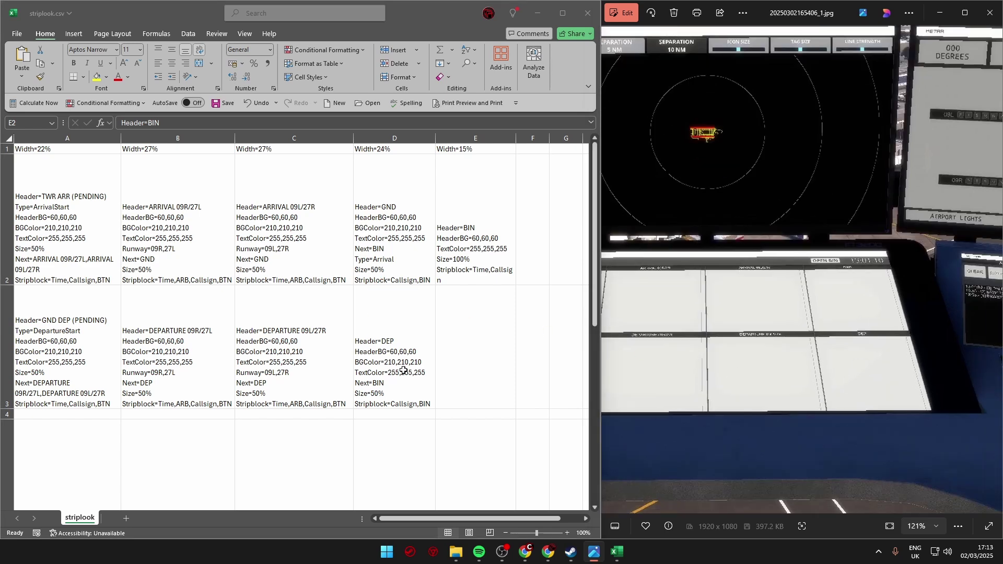
- Compare the Colors block in cell A5 with the departure strips in the GND DEP (PENDING) bay
{"action": "scroll", "coordinate": [404, 370], "scroll_direction": "down", "scroll_amount": 4}
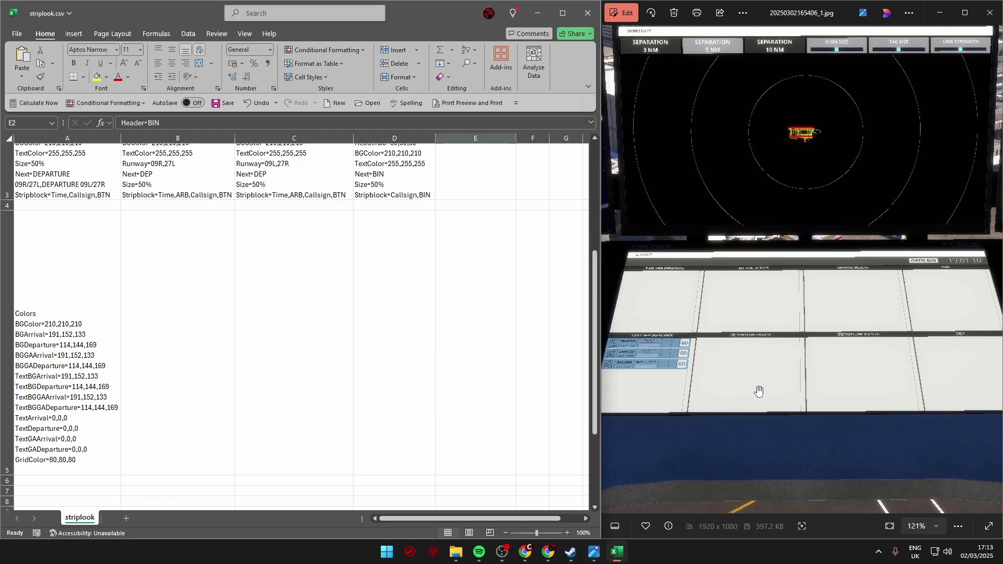
{"action": "left_click", "coordinate": [70, 339]}
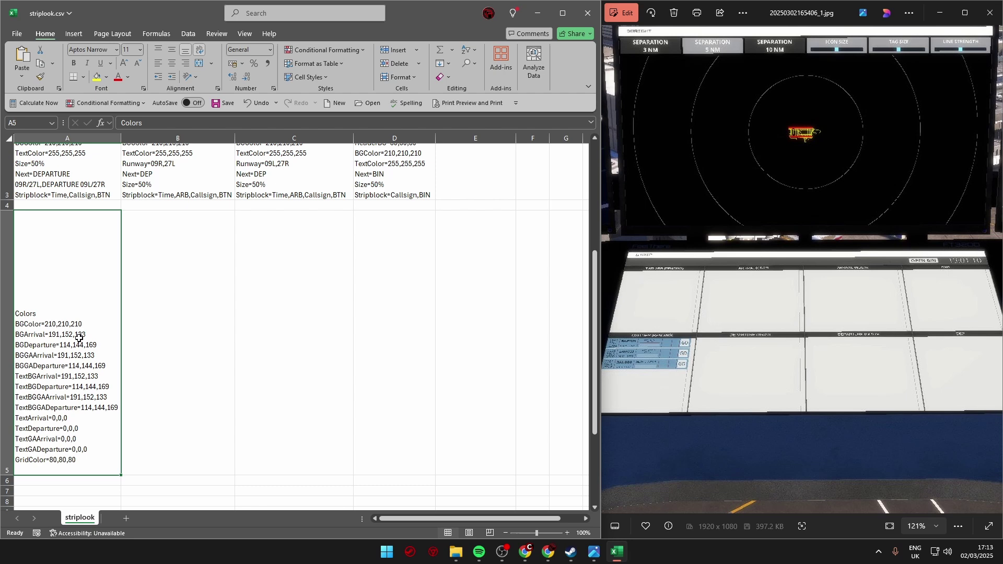
{"action": "left_click", "coordinate": [752, 394]}
{"action": "scroll", "coordinate": [738, 355], "scroll_direction": "up", "scroll_amount": 5}
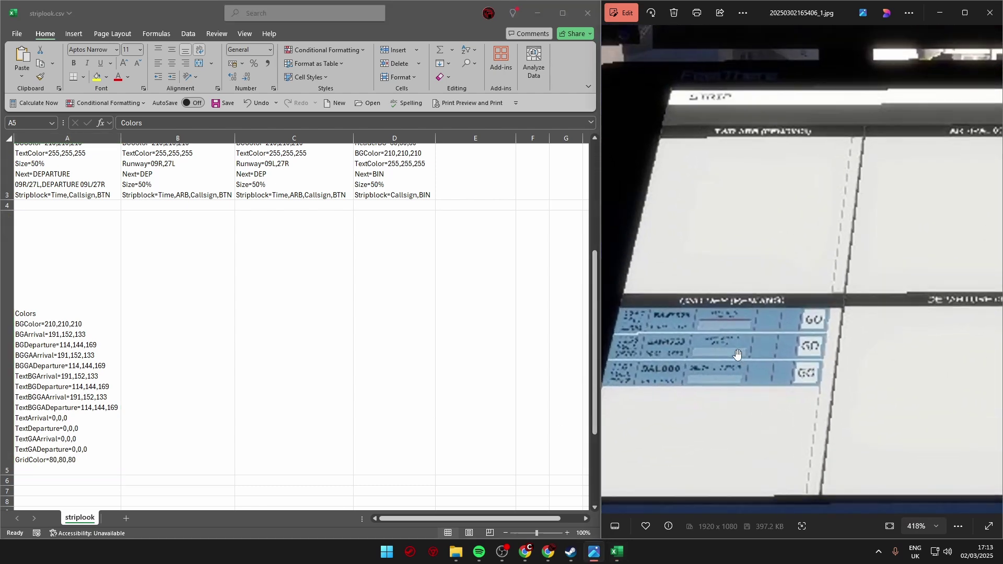
{"action": "scroll", "coordinate": [737, 354], "scroll_direction": "up", "scroll_amount": 1}
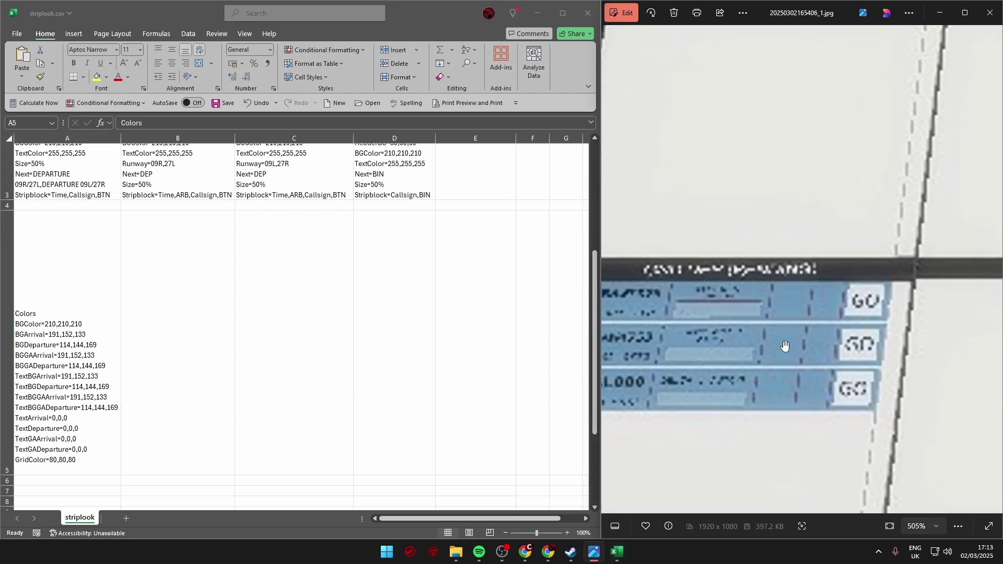
{"action": "scroll", "coordinate": [786, 350], "scroll_direction": "down", "scroll_amount": 4}
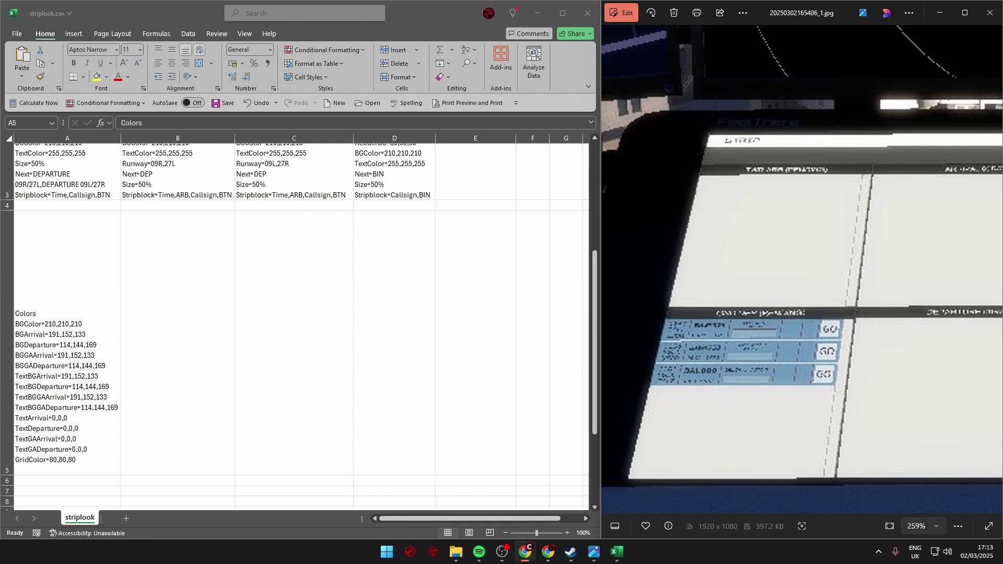
- Compare the GridColor entry of cell A5 with the divider lines between the strip board's bays
{"action": "left_click", "coordinate": [47, 348]}
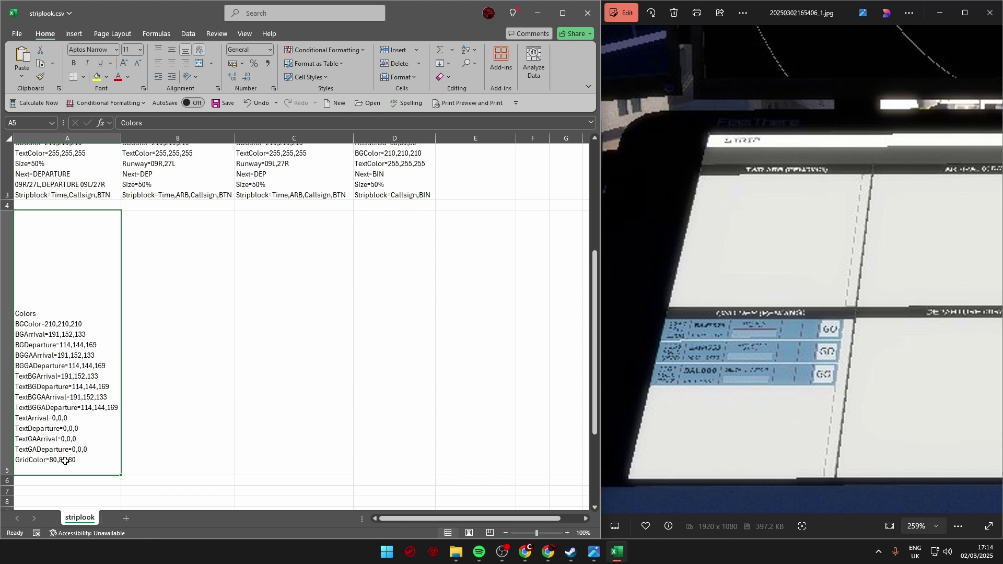
{"action": "left_click_drag", "start_coordinate": [877, 366], "coordinate": [837, 318]}
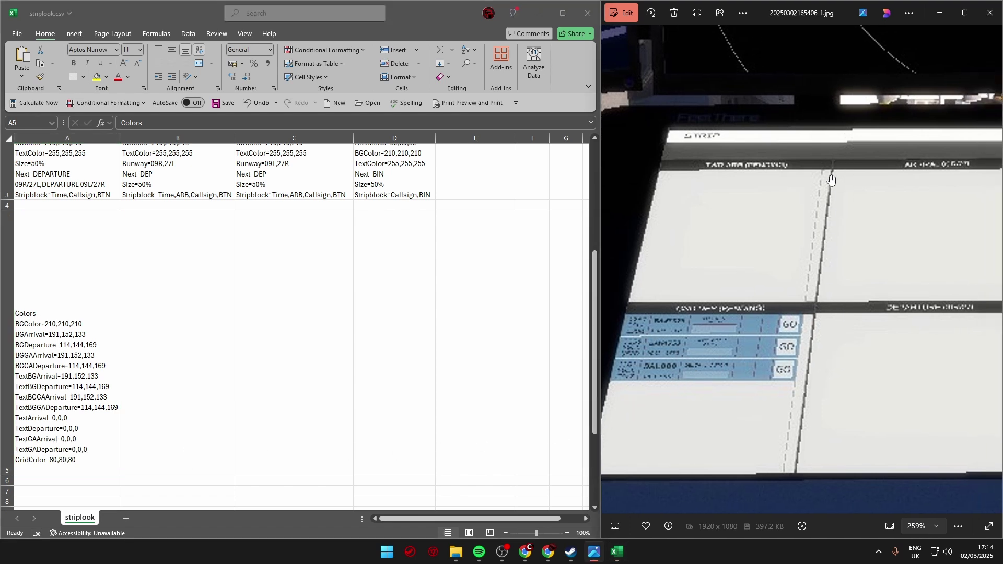
{"action": "left_click_drag", "start_coordinate": [857, 423], "coordinate": [590, 416]}
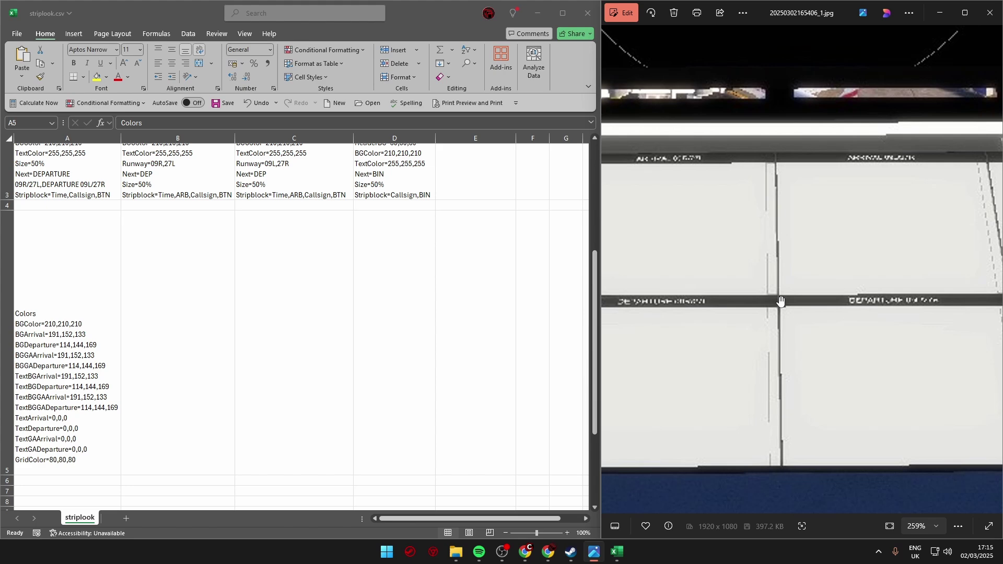
{"action": "left_click_drag", "start_coordinate": [897, 399], "coordinate": [741, 403]}
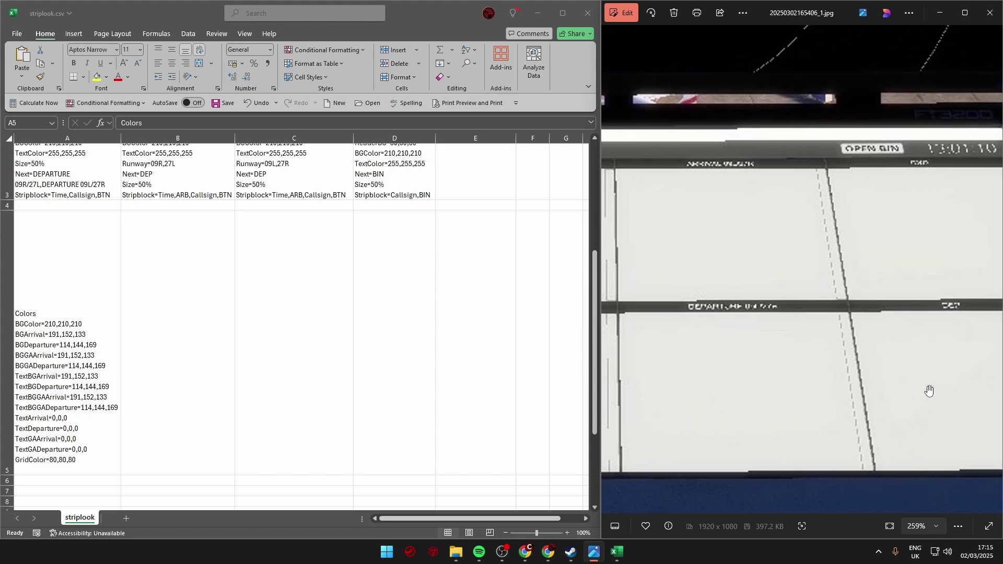
{"action": "scroll", "coordinate": [929, 392], "scroll_direction": "down", "scroll_amount": 1}
{"action": "left_click_drag", "start_coordinate": [929, 392], "coordinate": [808, 377]}
{"action": "scroll", "coordinate": [807, 378], "scroll_direction": "down", "scroll_amount": 5}
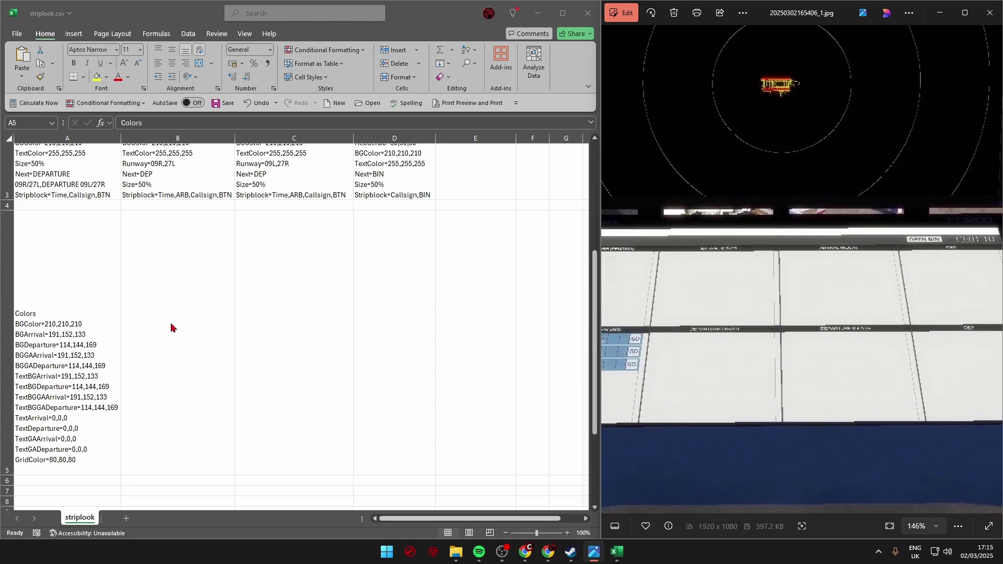
- Close striplook.csv without saving the changes
{"action": "scroll", "coordinate": [217, 252], "scroll_direction": "up", "scroll_amount": 3}
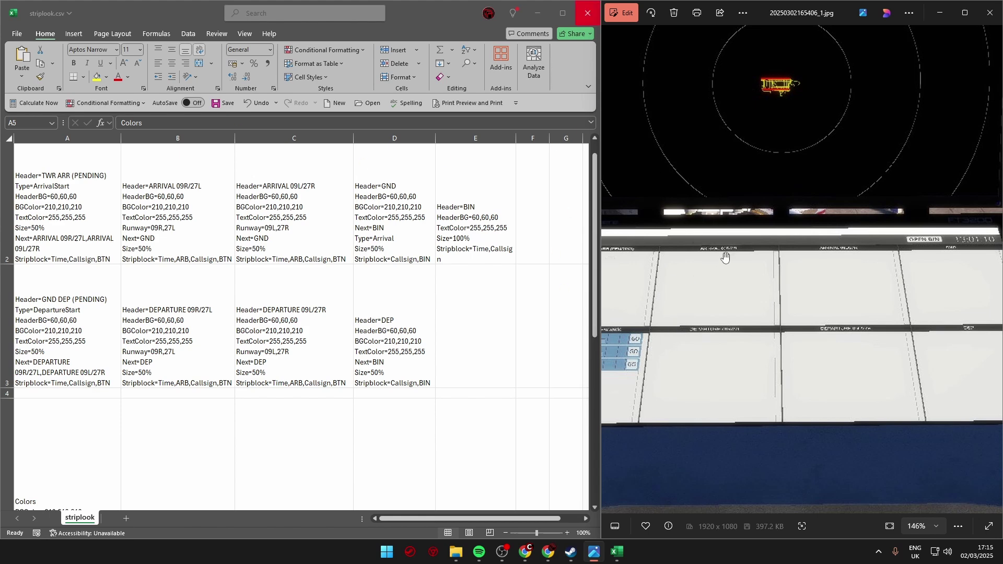
{"action": "left_click", "coordinate": [588, 13]}
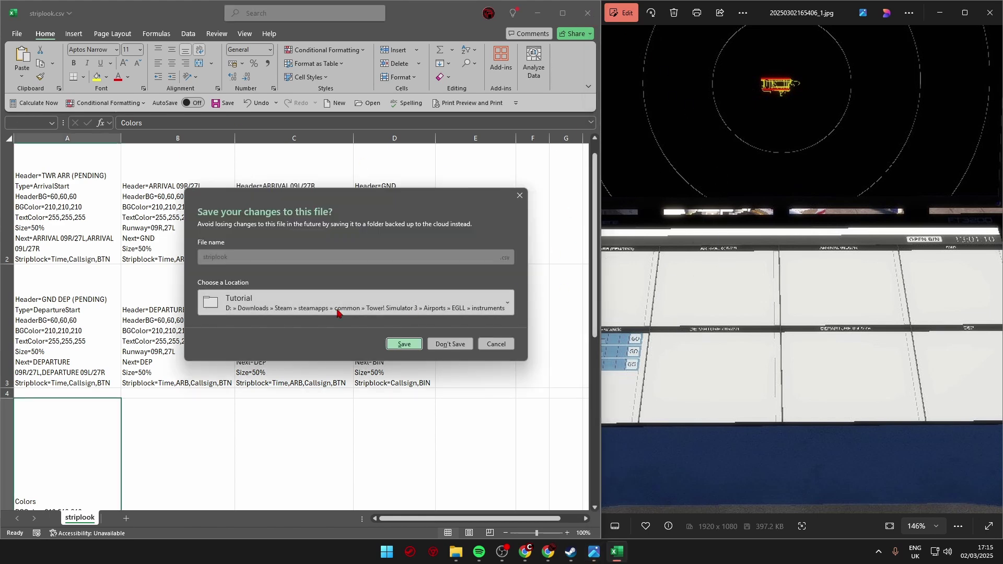
{"action": "left_click", "coordinate": [450, 344]}
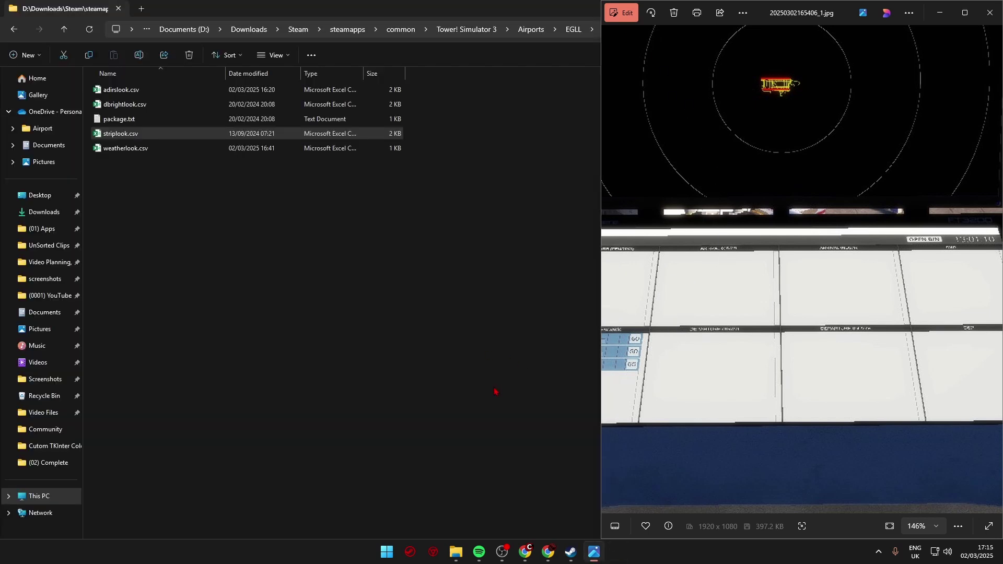
- Open weatherlook.csv from the theme folder and arrange it side by side with the enlarged tower screenshot
{"action": "double_click", "coordinate": [141, 149]}
{"action": "key", "text": "super+Left"}
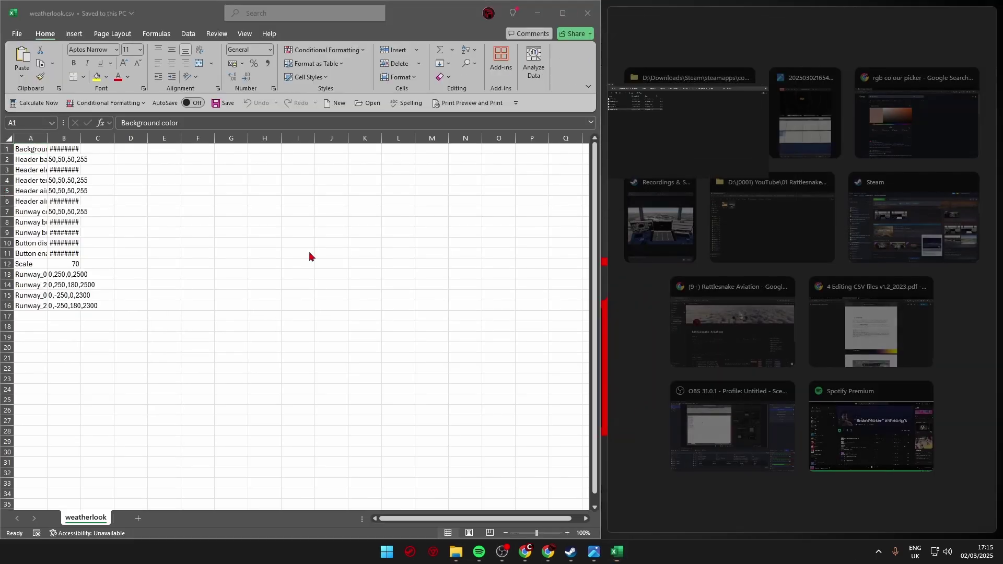
{"action": "left_click", "coordinate": [802, 150]}
{"action": "scroll", "coordinate": [810, 316], "scroll_direction": "up", "scroll_amount": 3}
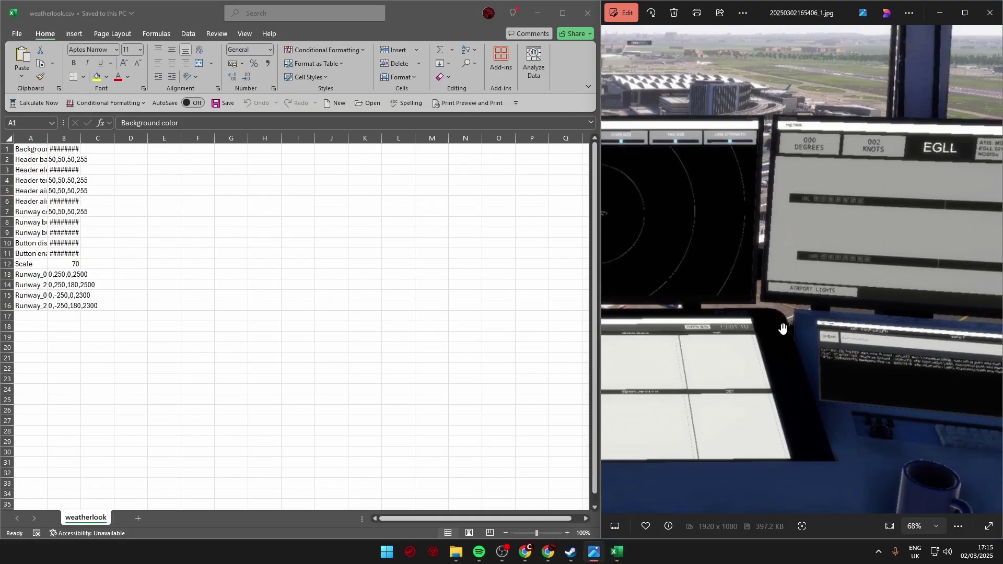
{"action": "scroll", "coordinate": [782, 328], "scroll_direction": "up", "scroll_amount": 4}
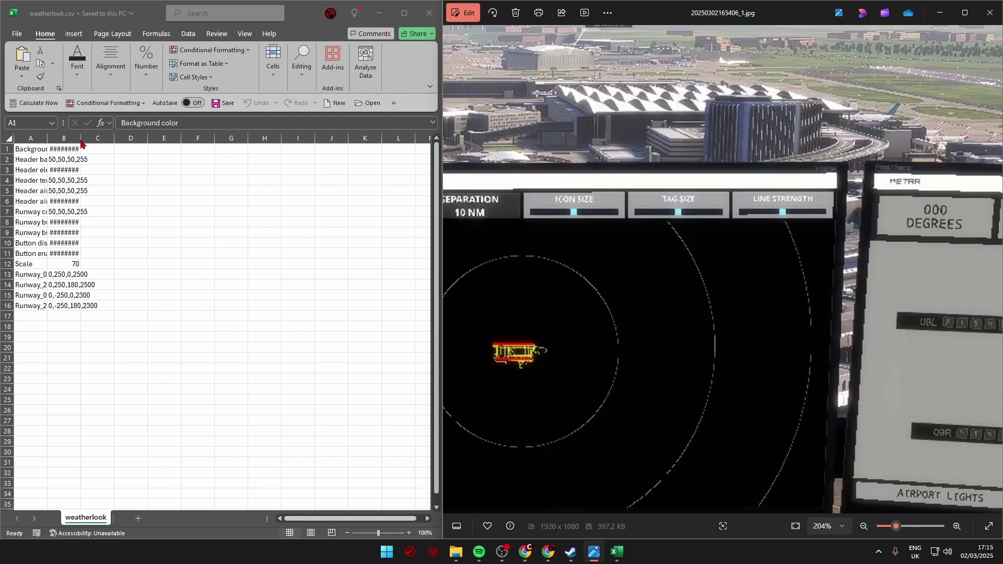
- Widen columns A and B of weatherlook.csv so the full setting names and values are readable
{"action": "double_click", "coordinate": [81, 141]}
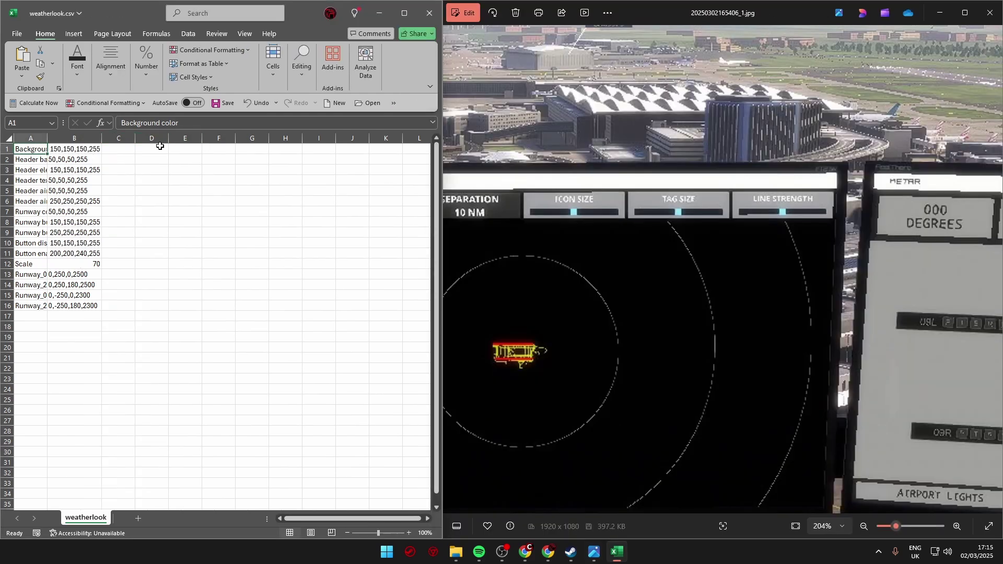
{"action": "left_click_drag", "start_coordinate": [102, 141], "coordinate": [196, 141]}
{"action": "left_click_drag", "start_coordinate": [47, 139], "coordinate": [182, 201]}
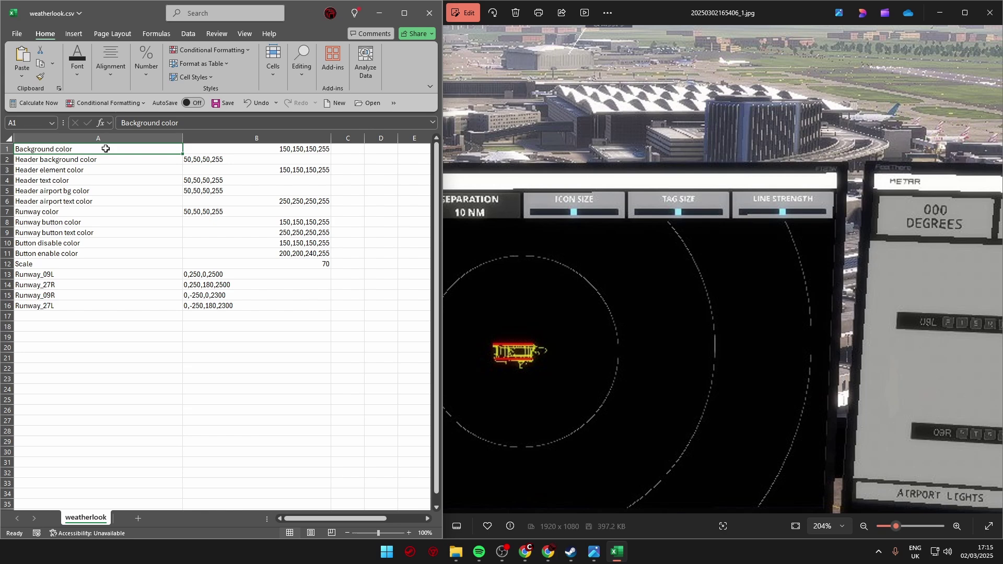
- Compare the Background, Header background, Header element and Header text color settings with the METAR display
{"action": "left_click", "coordinate": [833, 309]}
{"action": "scroll", "coordinate": [833, 336], "scroll_direction": "right", "scroll_amount": 10}
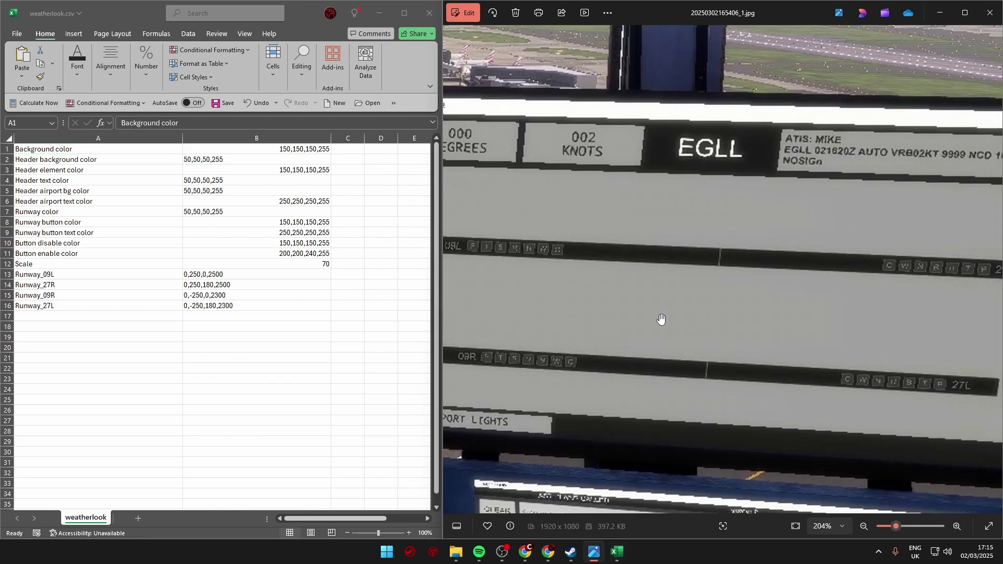
{"action": "left_click", "coordinate": [183, 157]}
{"action": "left_click", "coordinate": [193, 159]}
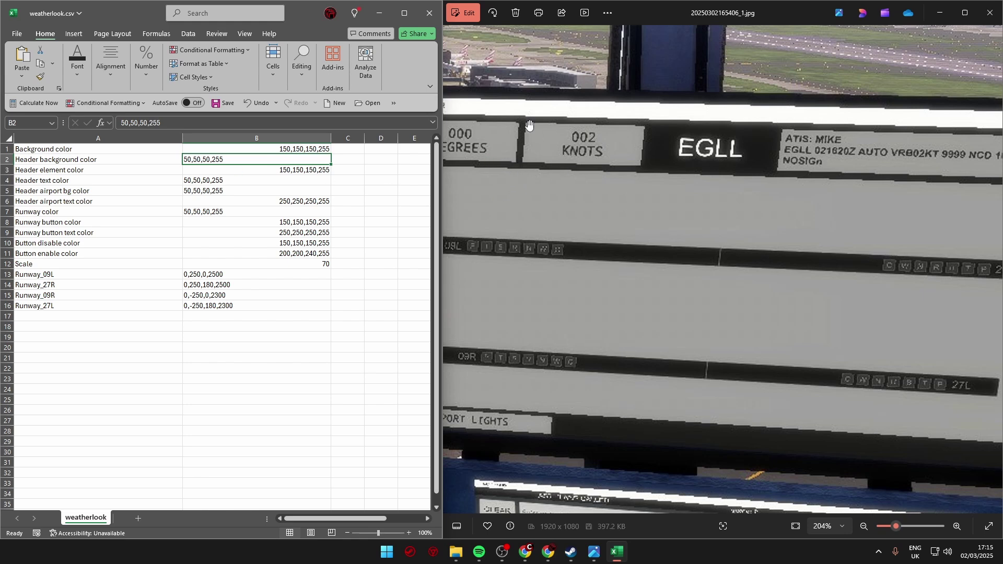
{"action": "left_click", "coordinate": [201, 173]}
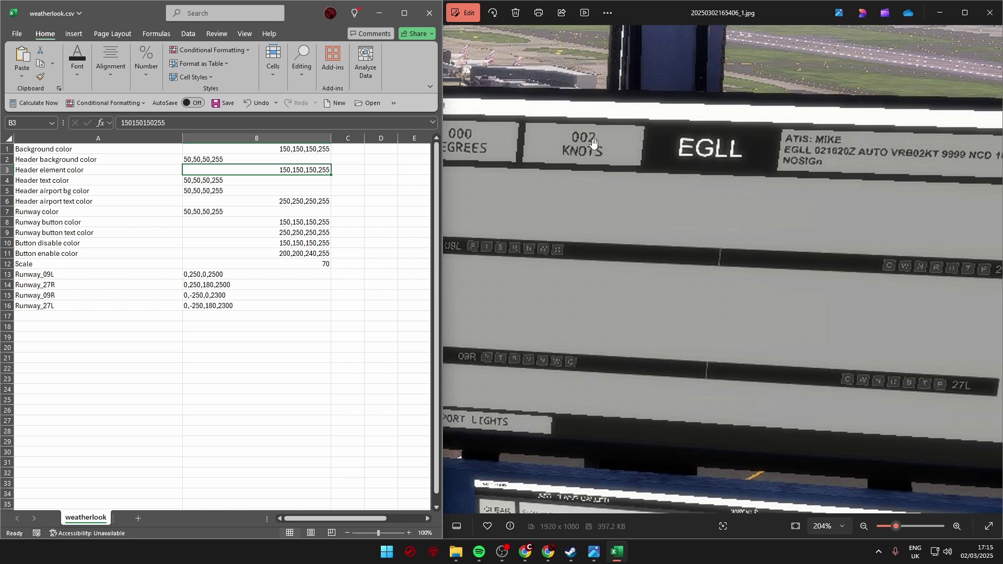
{"action": "left_click", "coordinate": [260, 151]}
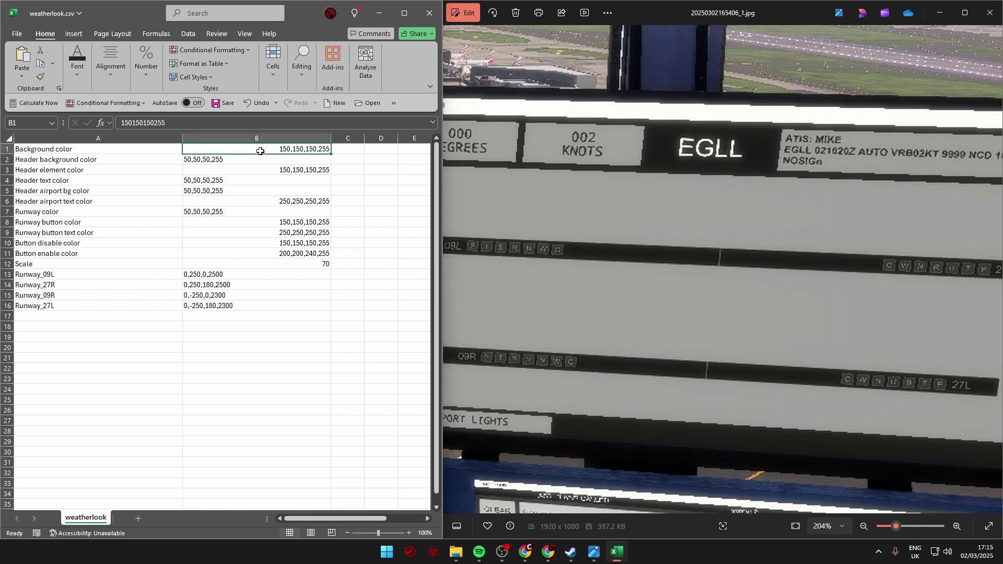
{"action": "left_click", "coordinate": [270, 172]}
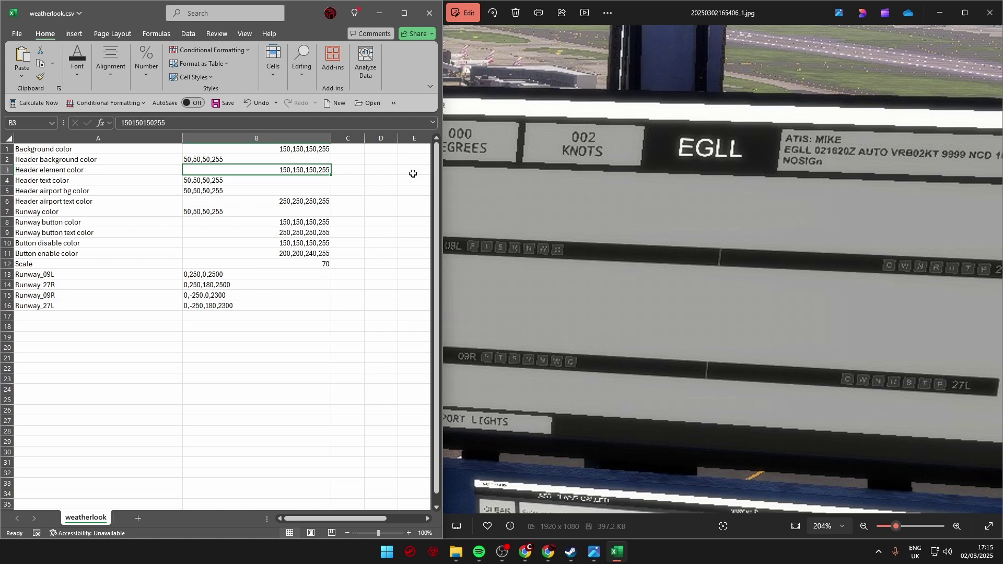
{"action": "left_click", "coordinate": [249, 181]}
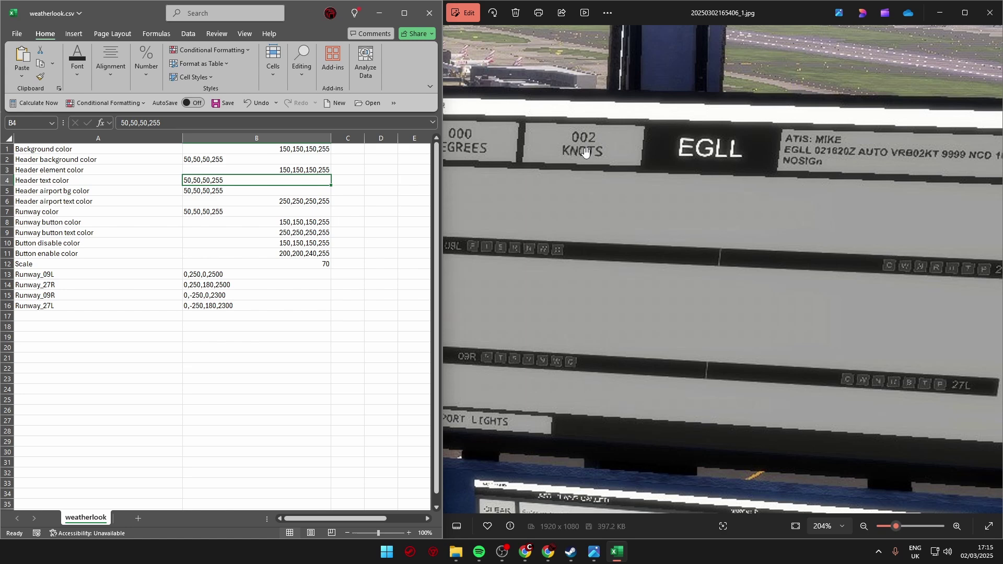
- Compare the Header airport bg, Header airport text and Runway color settings with the METAR display's EGLL label and runways
{"action": "left_click", "coordinate": [235, 193]}
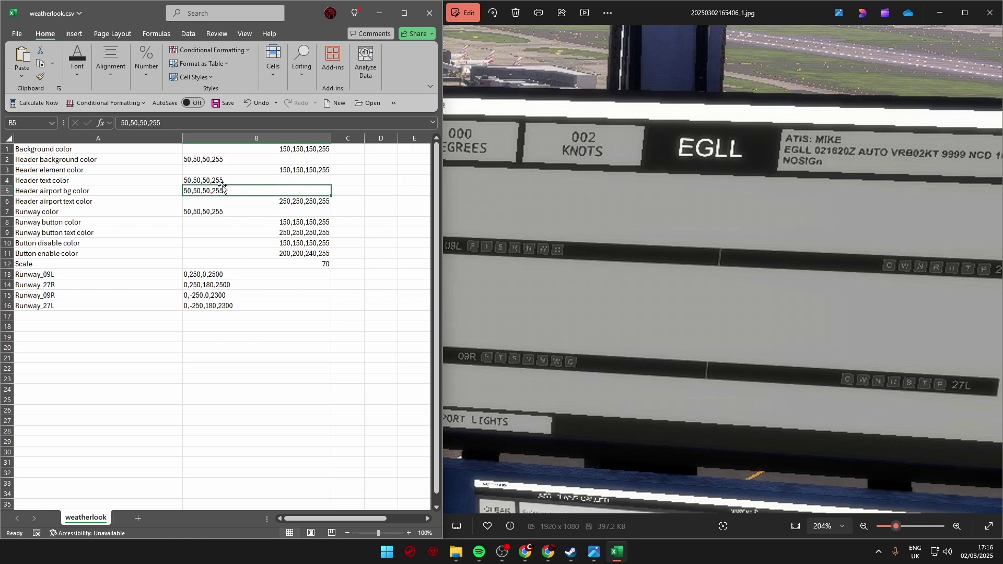
{"action": "left_click", "coordinate": [32, 194]}
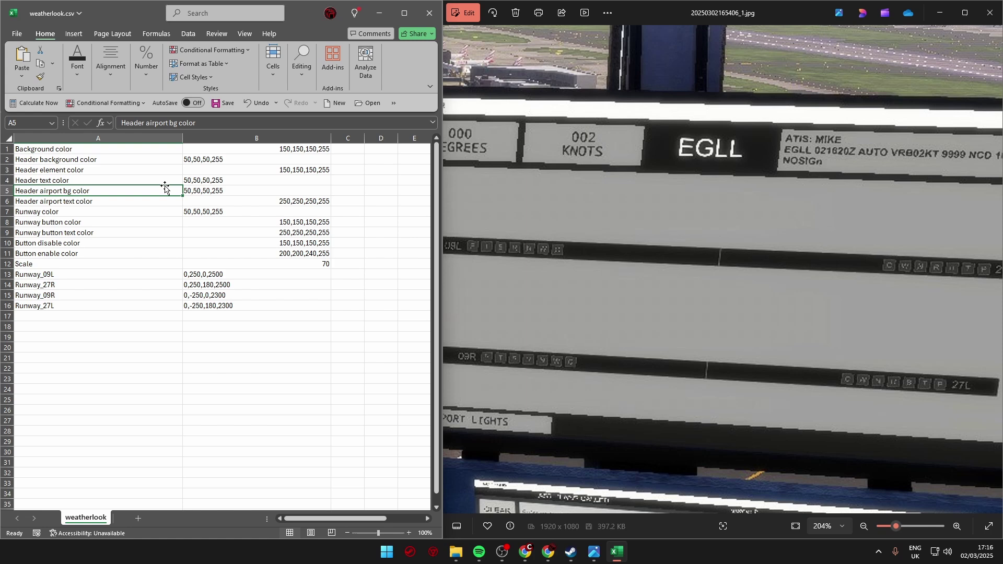
{"action": "left_click", "coordinate": [108, 163]}
{"action": "left_click", "coordinate": [151, 194]}
{"action": "left_click", "coordinate": [217, 199]}
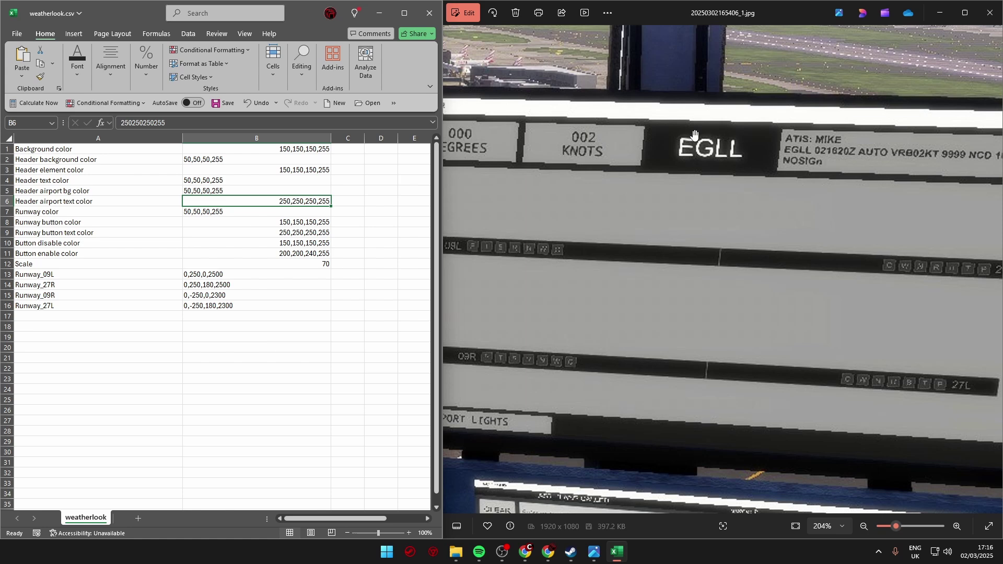
{"action": "left_click", "coordinate": [289, 208]}
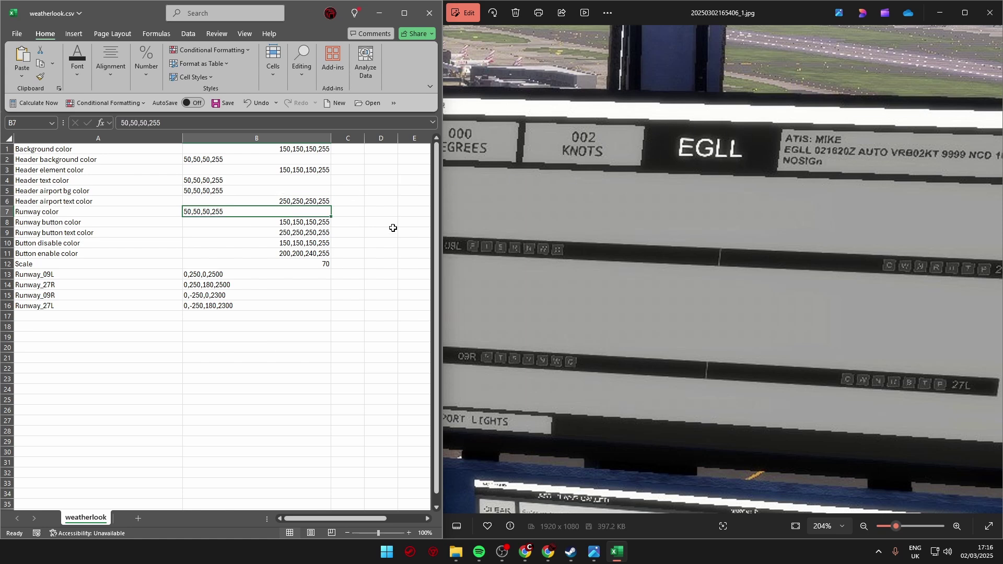
- Compare the Runway color setting with the 09L/27R and 09R/27L runway bars on the METAR display
{"action": "left_click_drag", "start_coordinate": [481, 332], "coordinate": [721, 352]}
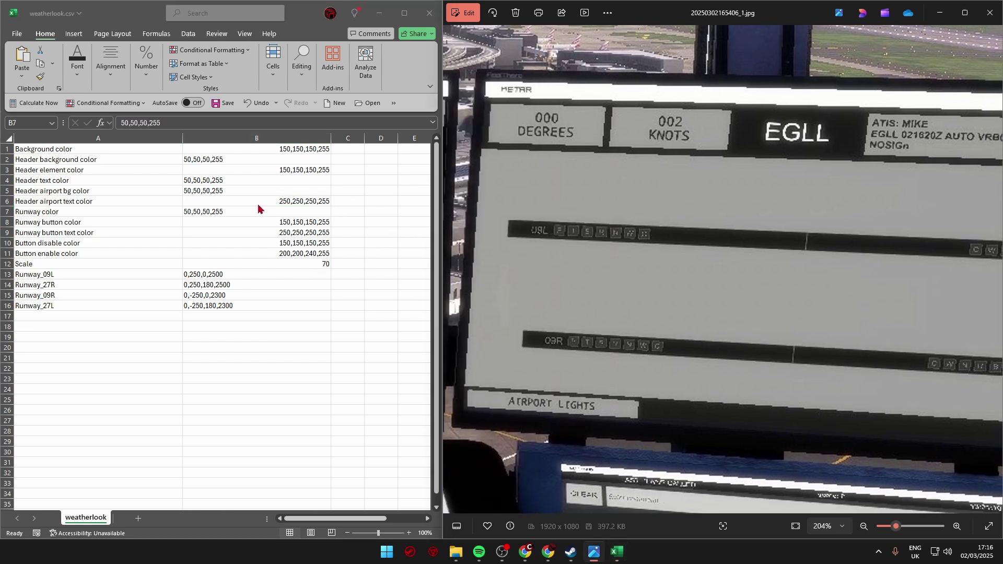
{"action": "left_click", "coordinate": [209, 210]}
{"action": "left_click_drag", "start_coordinate": [666, 231], "coordinate": [637, 220]}
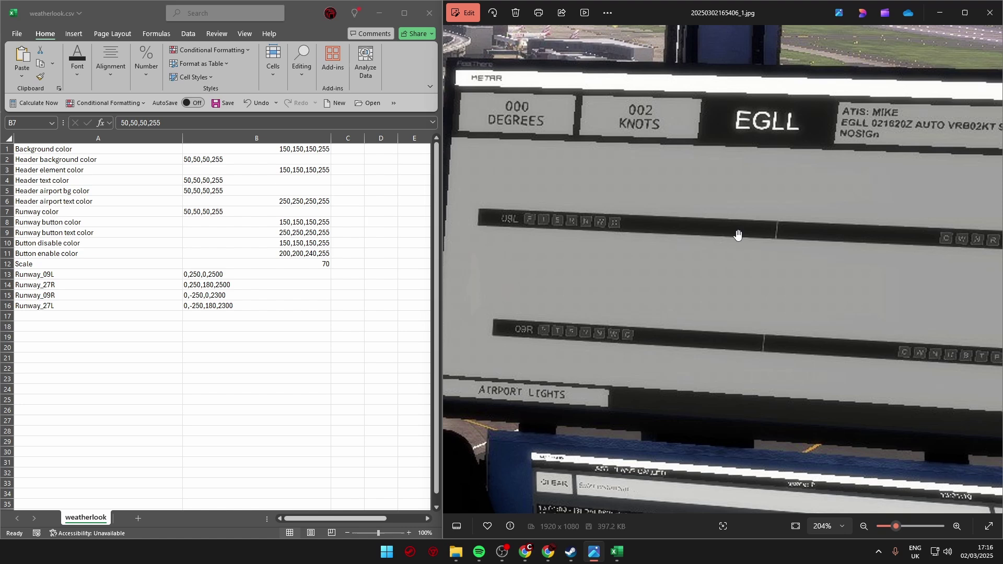
{"action": "left_click_drag", "start_coordinate": [703, 293], "coordinate": [602, 207]}
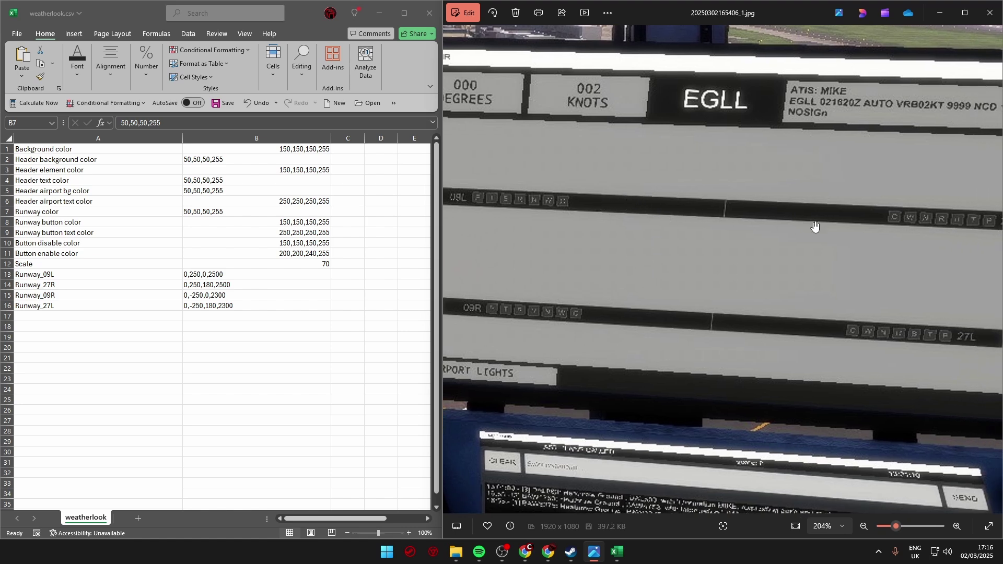
{"action": "left_click_drag", "start_coordinate": [815, 226], "coordinate": [858, 234]}
- Compare the Runway button color and Runway button text color settings with the lettered buttons on the METAR display's runway bars
{"action": "left_click", "coordinate": [302, 221]}
{"action": "left_click_drag", "start_coordinate": [560, 244], "coordinate": [643, 261]}
{"action": "left_click_drag", "start_coordinate": [723, 259], "coordinate": [812, 282]}
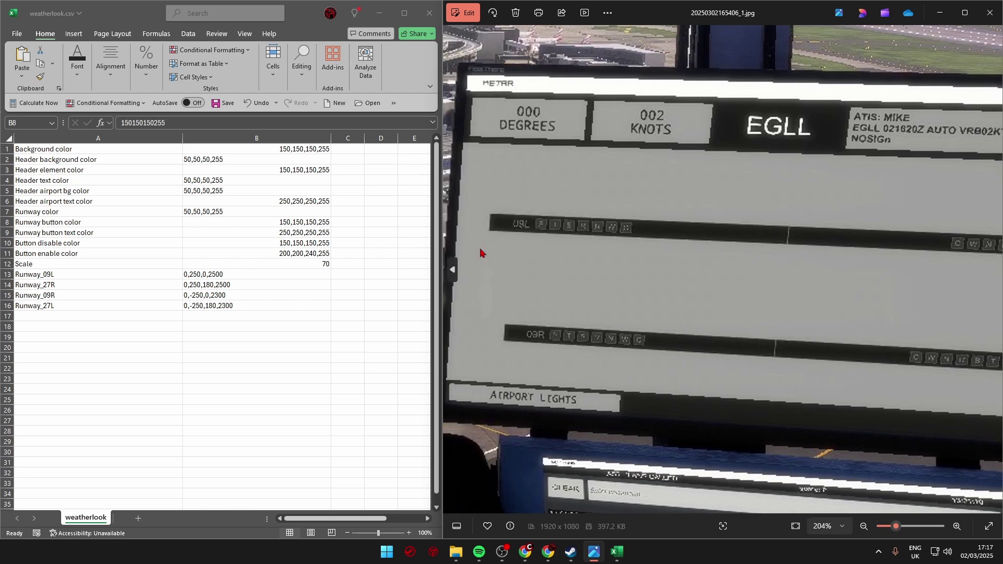
{"action": "left_click", "coordinate": [273, 220]}
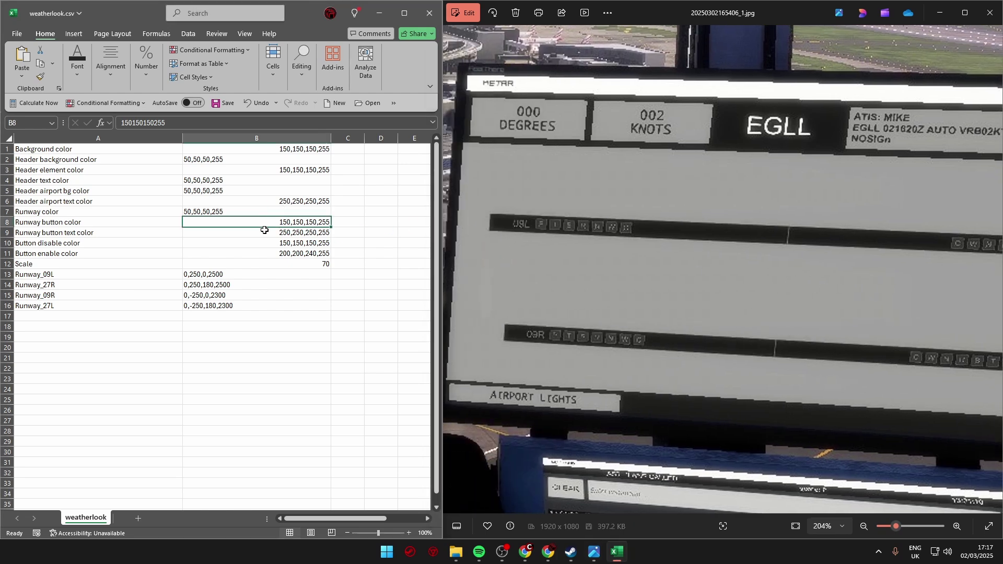
{"action": "left_click", "coordinate": [230, 235]}
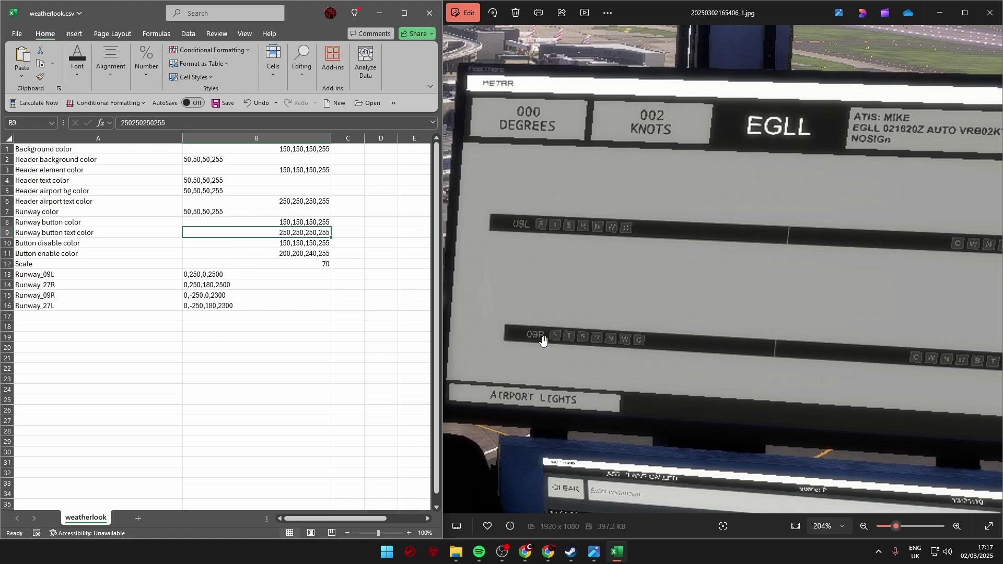
- Check the Button disable color and Button enable color settings against the METAR display in the screenshot
{"action": "left_click", "coordinate": [196, 245]}
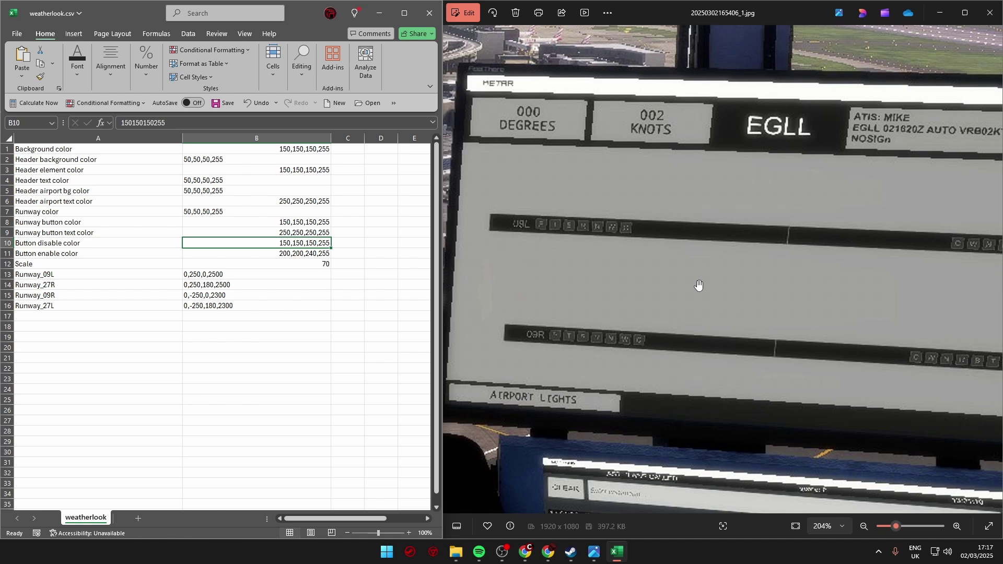
{"action": "left_click", "coordinate": [262, 253]}
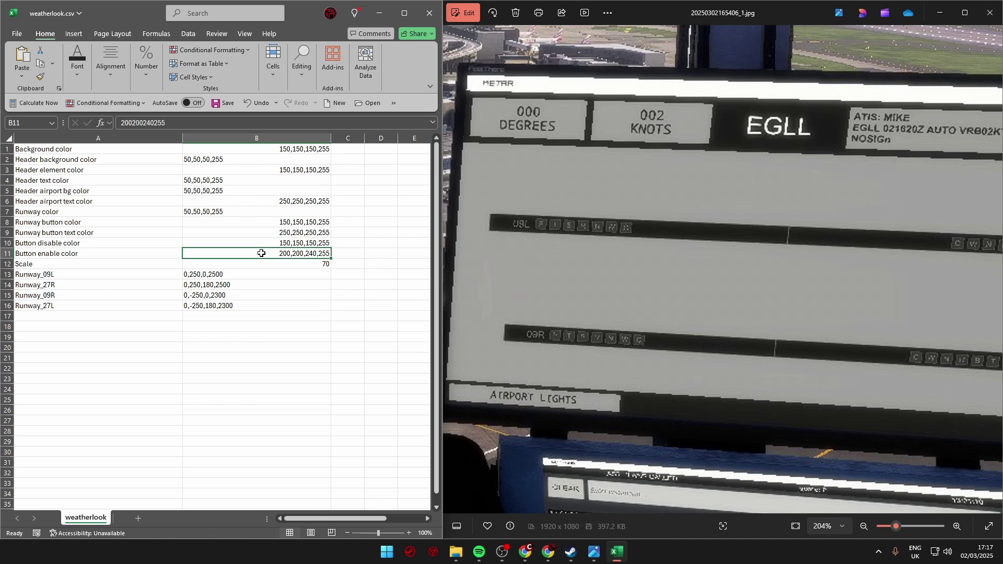
{"action": "left_click", "coordinate": [696, 312]}
{"action": "scroll", "coordinate": [646, 277], "scroll_direction": "down", "scroll_amount": 5}
{"action": "scroll", "coordinate": [813, 282], "scroll_direction": "up", "scroll_amount": 3}
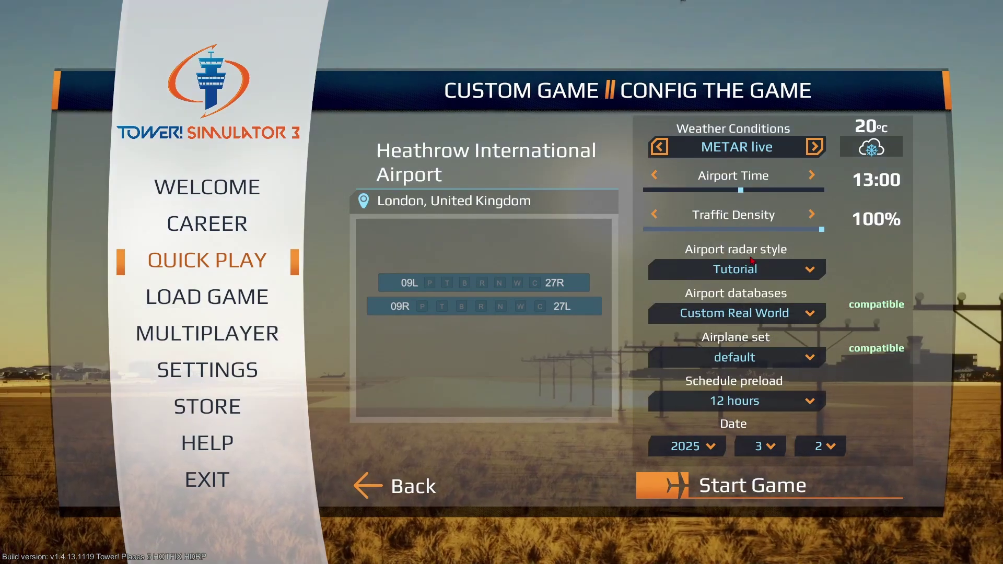
- Choose Tutorial as the Heathrow airport radar style and start the custom game
{"action": "left_click", "coordinate": [750, 267]}
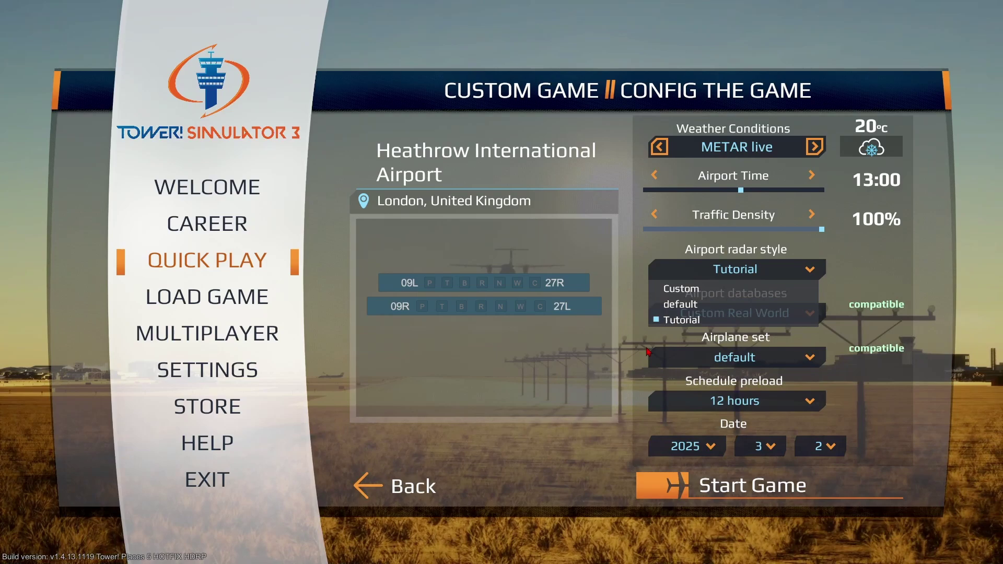
{"action": "left_click", "coordinate": [674, 321]}
{"action": "left_click", "coordinate": [704, 488]}
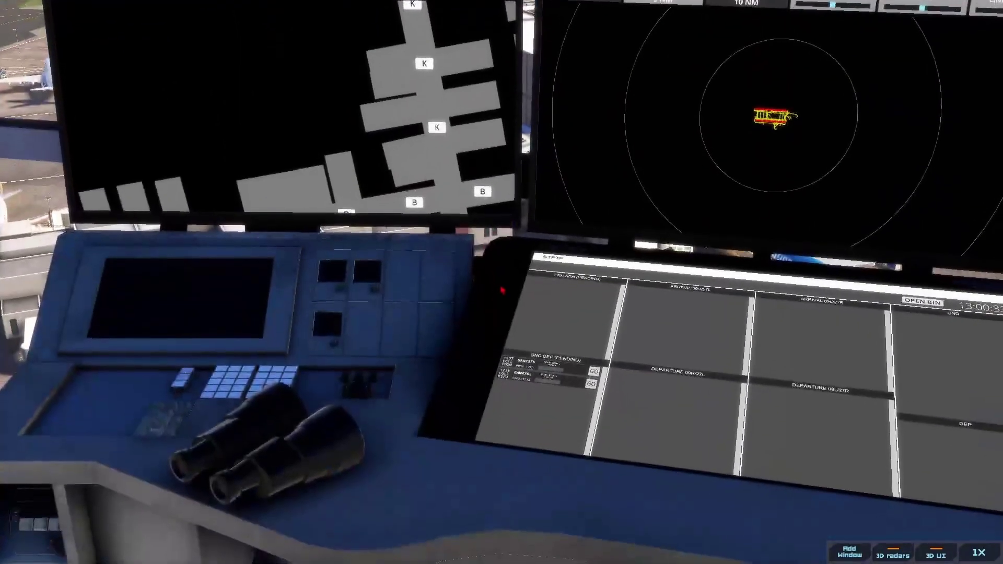
- Select BAW4753 on the ADIRS display, move its tag farther from the aircraft, and select BAW3375
{"action": "scroll", "coordinate": [445, 239], "scroll_direction": "down", "scroll_amount": 5}
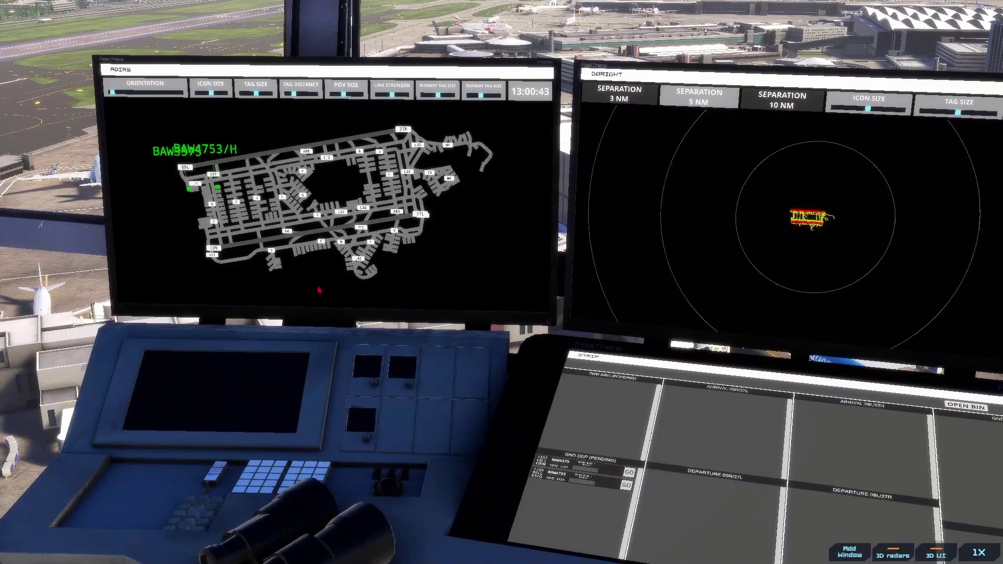
{"action": "scroll", "coordinate": [541, 354], "scroll_direction": "up", "scroll_amount": 3}
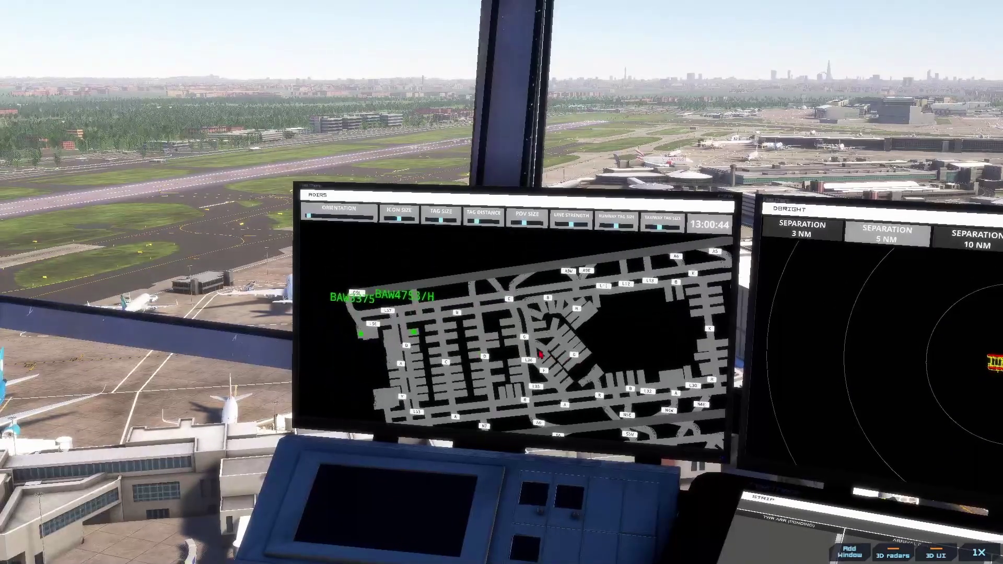
{"action": "left_click", "coordinate": [426, 334]}
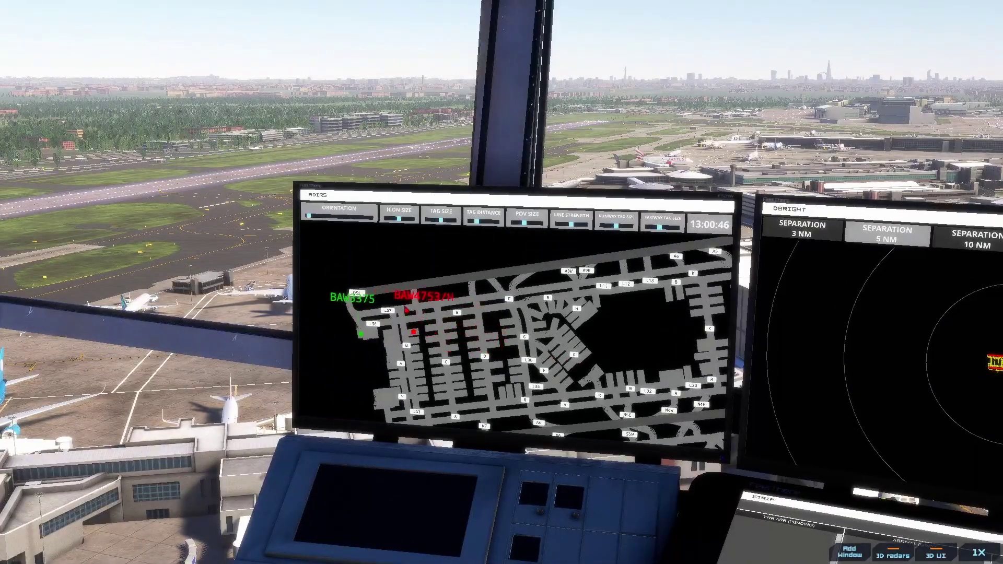
{"action": "left_click_drag", "start_coordinate": [384, 302], "coordinate": [462, 291]}
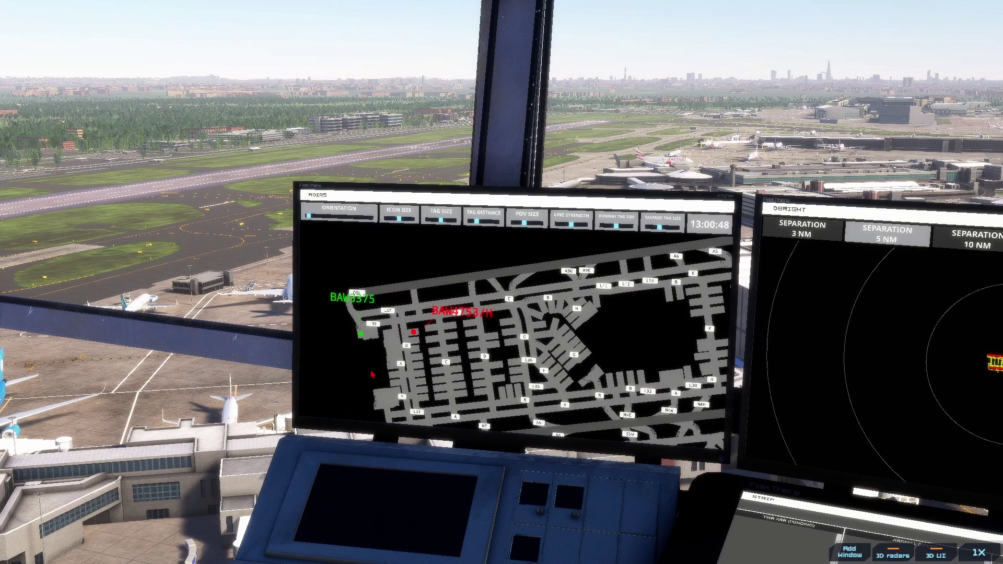
{"action": "left_click", "coordinate": [363, 337]}
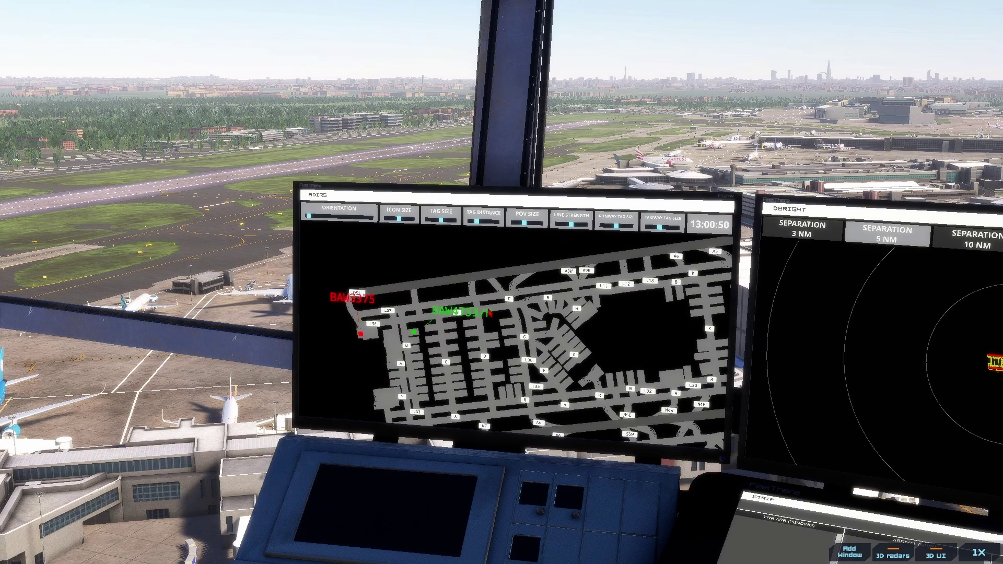
- Examine the ADIRS map's ground layout, aircraft tags and taxiway labels at different zoom levels
{"action": "scroll", "coordinate": [513, 372], "scroll_direction": "down", "scroll_amount": 4}
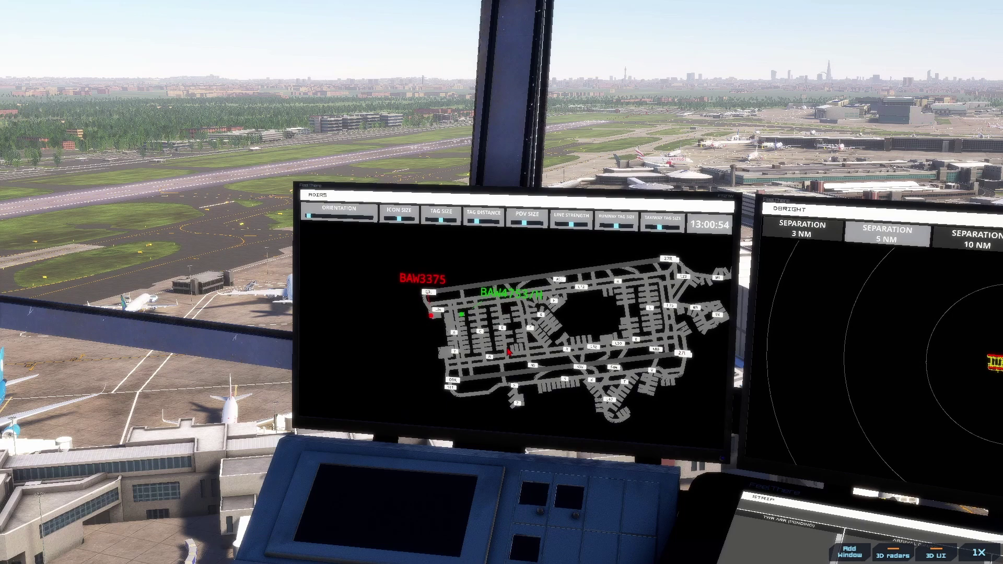
{"action": "scroll", "coordinate": [508, 352], "scroll_direction": "up", "scroll_amount": 3}
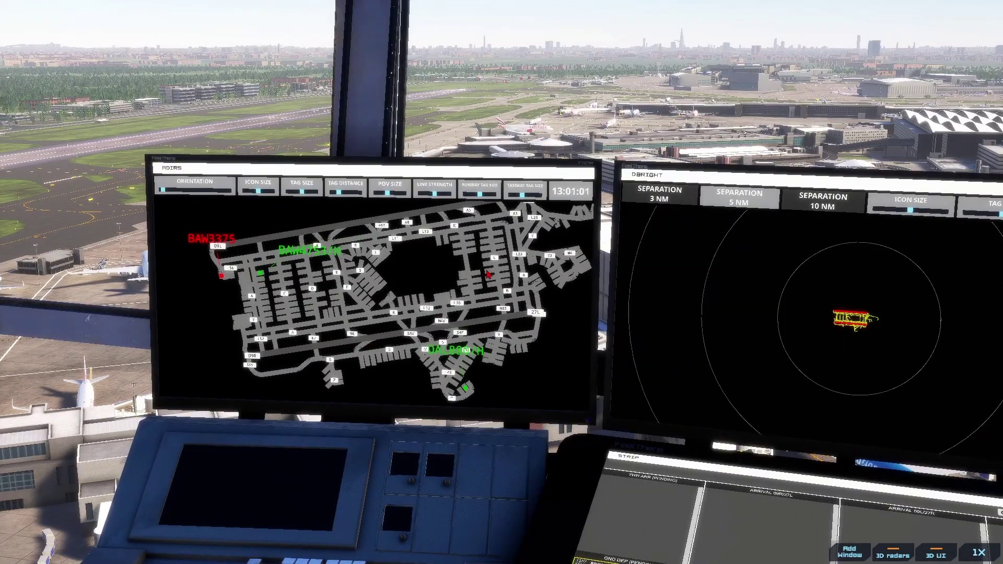
{"action": "scroll", "coordinate": [487, 273], "scroll_direction": "up", "scroll_amount": 6}
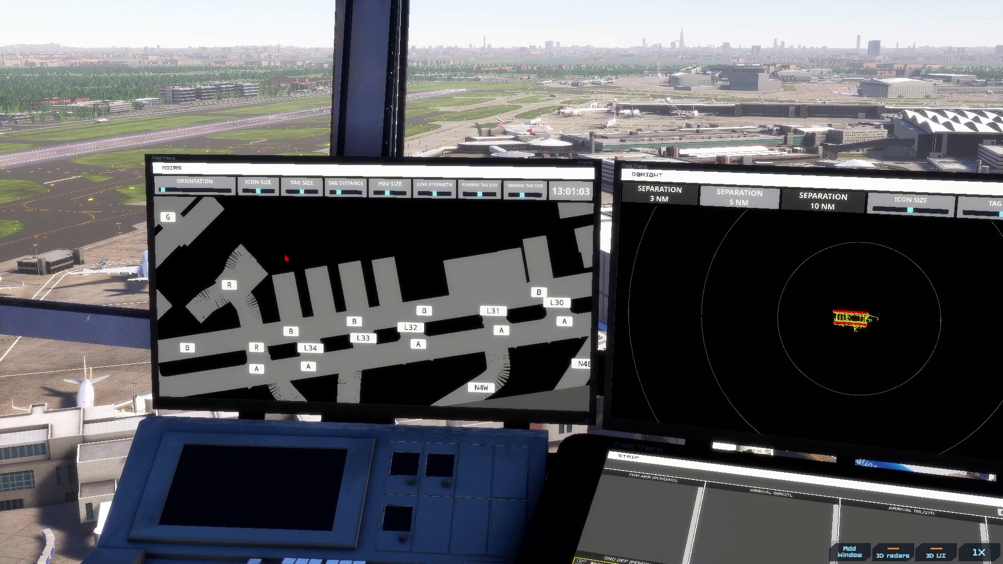
{"action": "scroll", "coordinate": [285, 258], "scroll_direction": "down", "scroll_amount": 6}
{"action": "scroll", "coordinate": [334, 341], "scroll_direction": "up", "scroll_amount": 5}
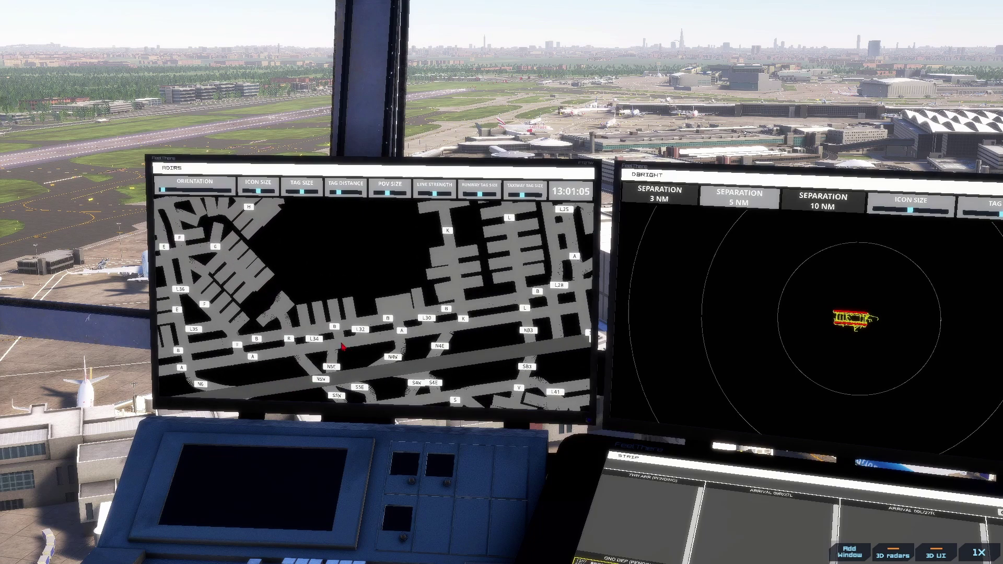